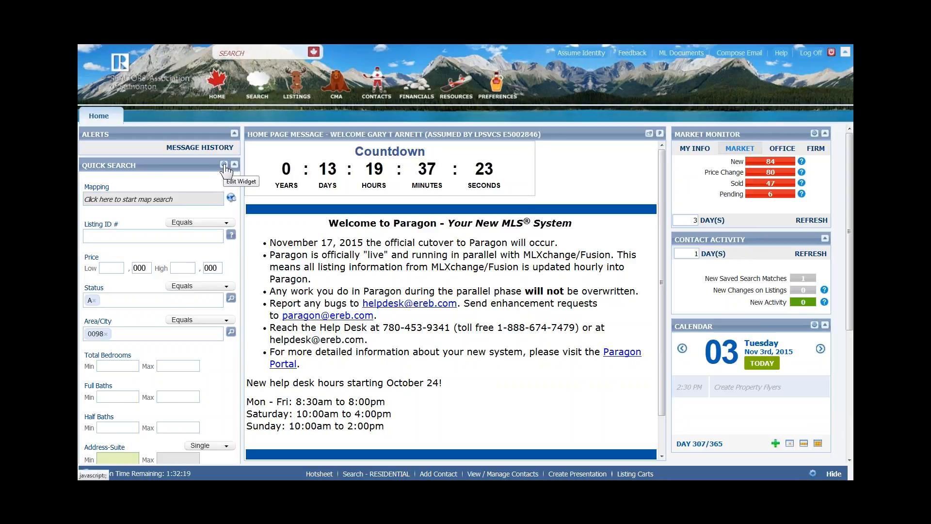
- Open the Quick Search customization and switch its class to COMMERCIAL
{"action": "left_click", "coordinate": [224, 168]}
{"action": "left_click", "coordinate": [224, 167]}
{"action": "left_click", "coordinate": [225, 167]}
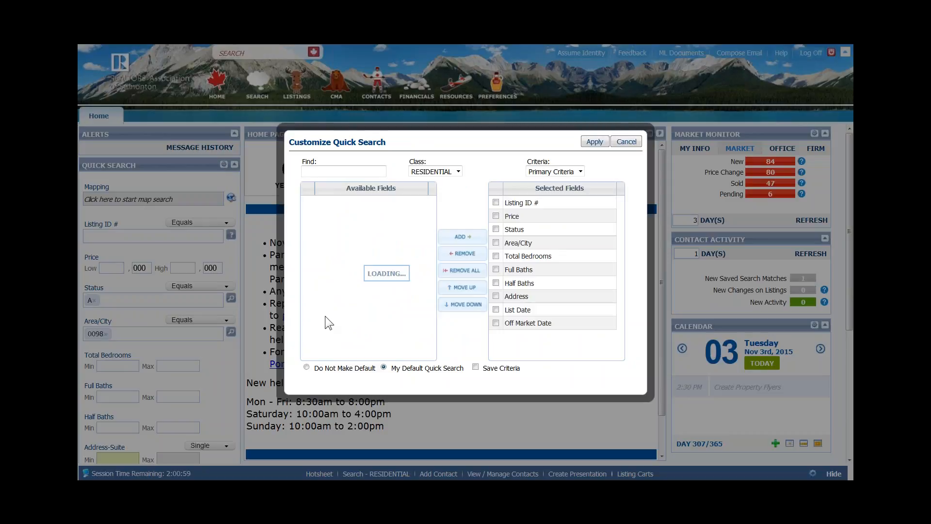
{"action": "left_click", "coordinate": [458, 171]}
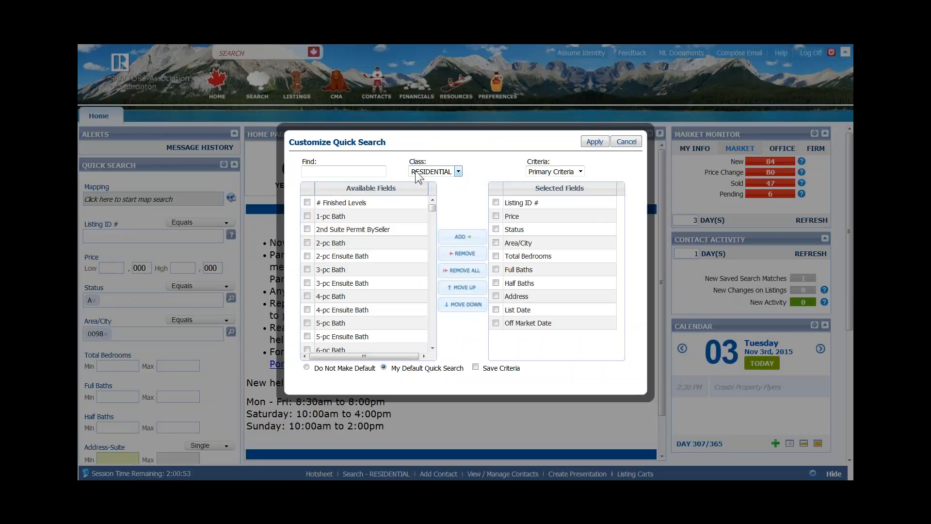
{"action": "left_click", "coordinate": [458, 171]}
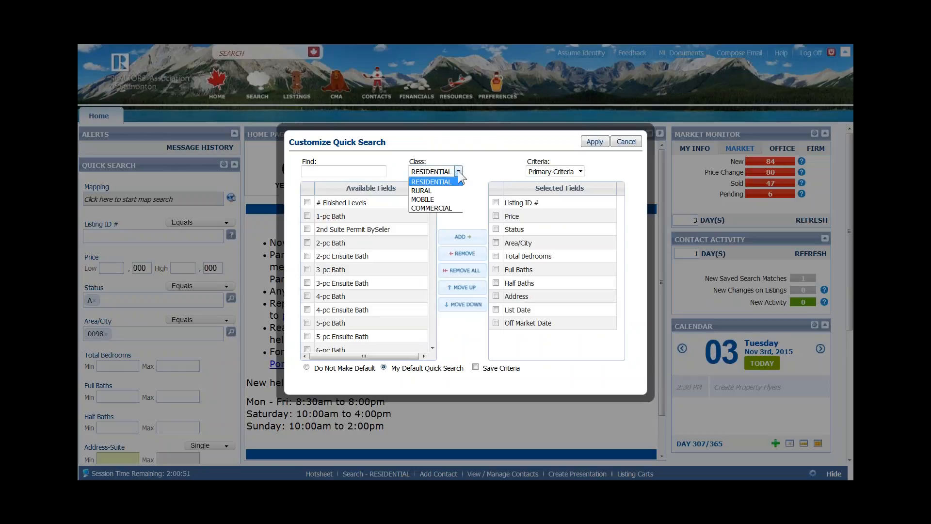
{"action": "left_click", "coordinate": [432, 208]}
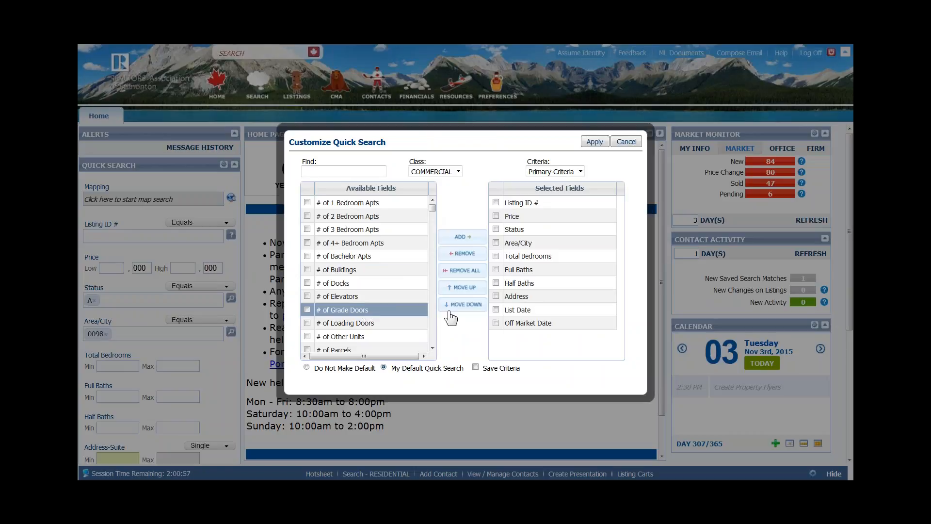
- Add # of 1, 2 and 3 Bedroom Apts to the quick search's selected fields
{"action": "left_click", "coordinate": [528, 256]}
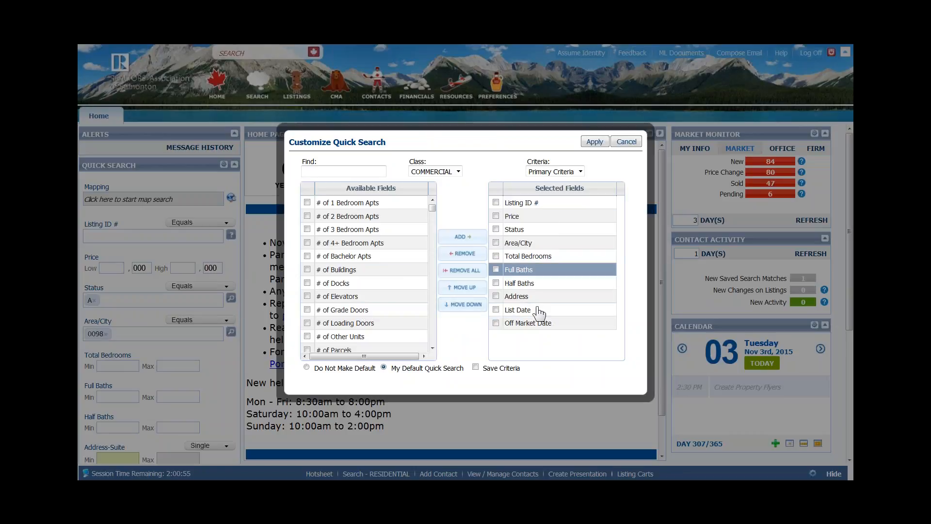
{"action": "left_click", "coordinate": [307, 203]}
{"action": "left_click", "coordinate": [307, 216]}
{"action": "left_click", "coordinate": [307, 229]}
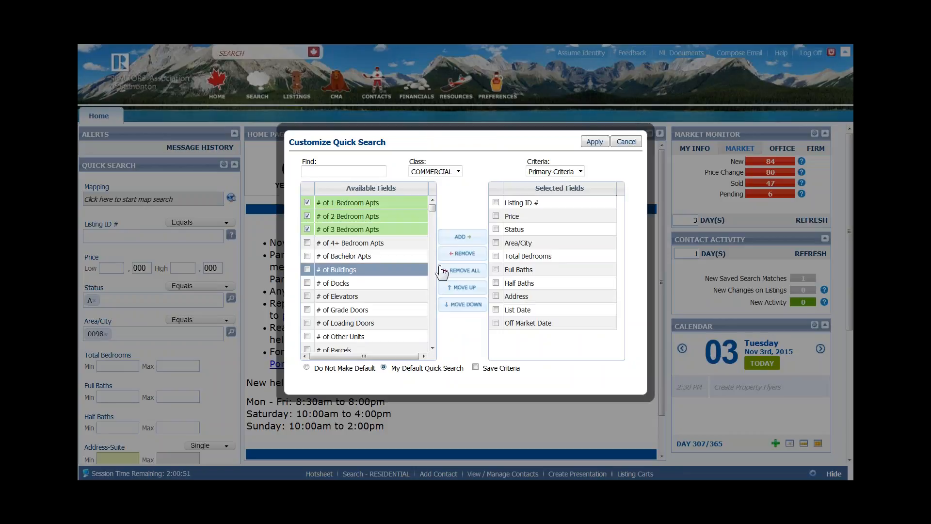
{"action": "left_click", "coordinate": [471, 239]}
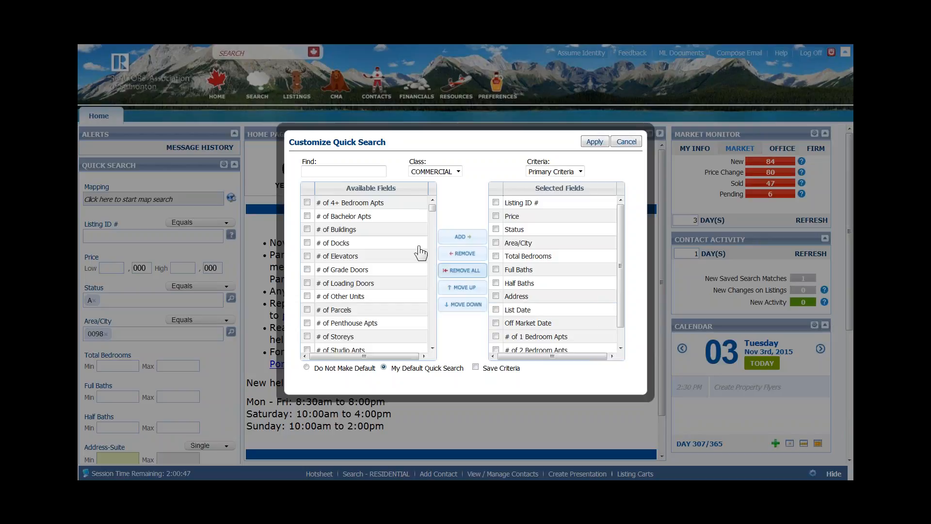
- Place the three Bedroom Apts fields at the end of the selected list and apply
{"action": "key", "text": "ctrl"}
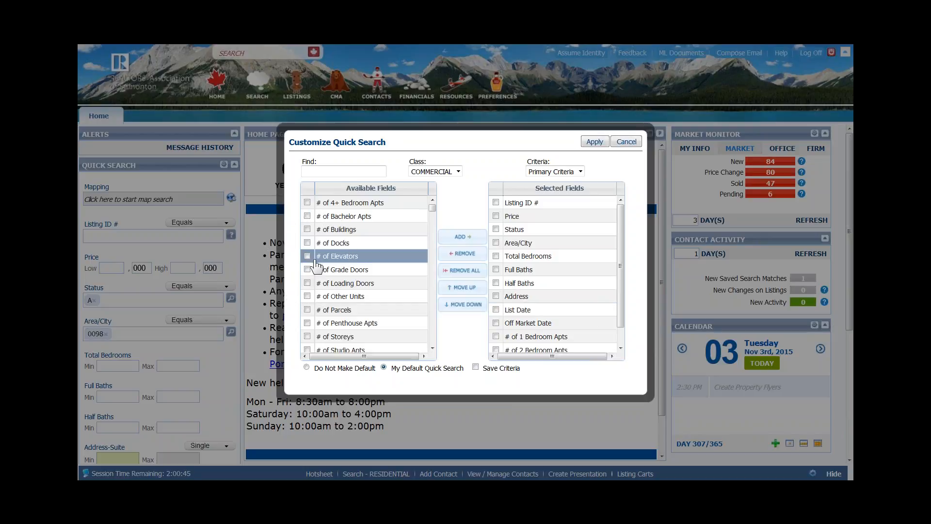
{"action": "key", "text": "ctrl"}
{"action": "left_click", "coordinate": [555, 243]}
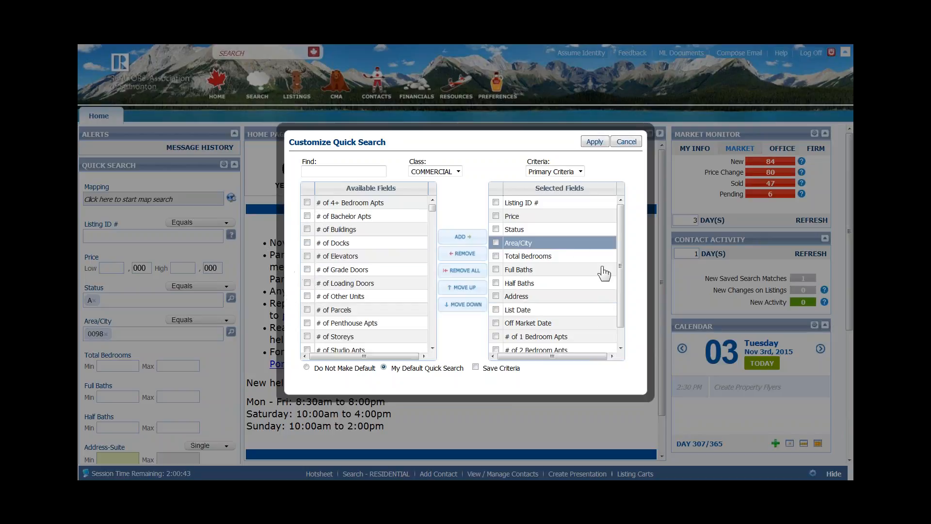
{"action": "left_click_drag", "start_coordinate": [619, 319], "coordinate": [617, 340]}
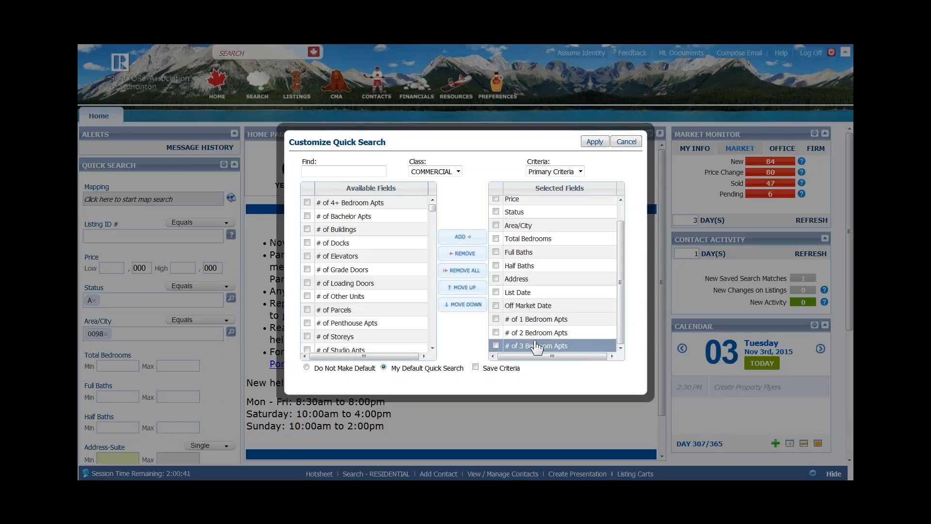
{"action": "left_click", "coordinate": [496, 319]}
{"action": "left_click", "coordinate": [496, 346]}
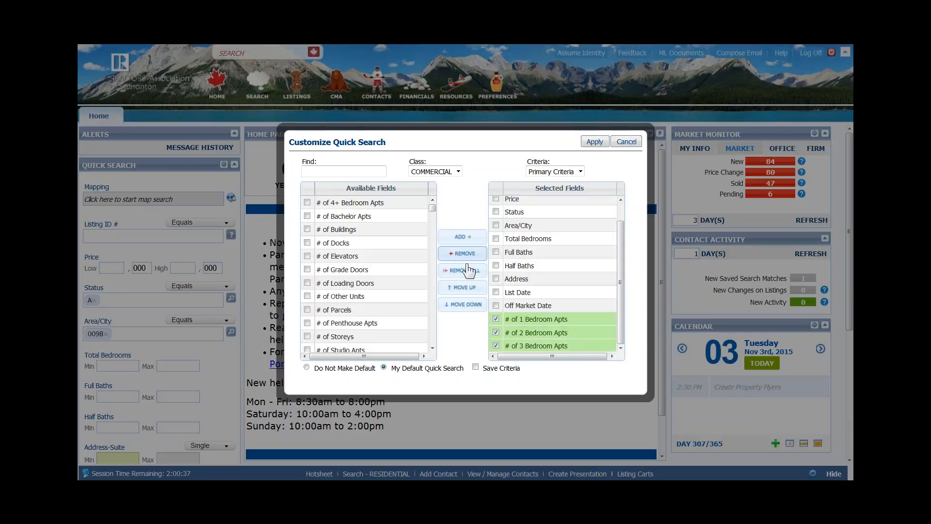
{"action": "left_click", "coordinate": [460, 291]}
{"action": "left_click", "coordinate": [460, 291]}
{"action": "left_click", "coordinate": [461, 291]}
{"action": "left_click", "coordinate": [461, 291]}
{"action": "left_click", "coordinate": [461, 291]}
{"action": "left_click", "coordinate": [460, 291]}
{"action": "left_click", "coordinate": [463, 306]}
{"action": "left_click", "coordinate": [462, 305]}
{"action": "left_click", "coordinate": [463, 306]}
{"action": "left_click", "coordinate": [462, 305]}
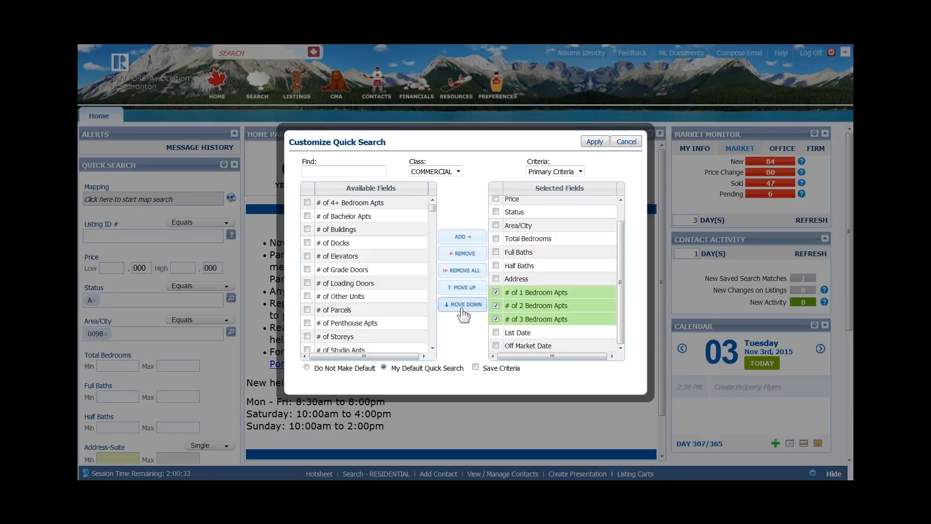
{"action": "left_click", "coordinate": [462, 306]}
{"action": "left_click", "coordinate": [462, 305]}
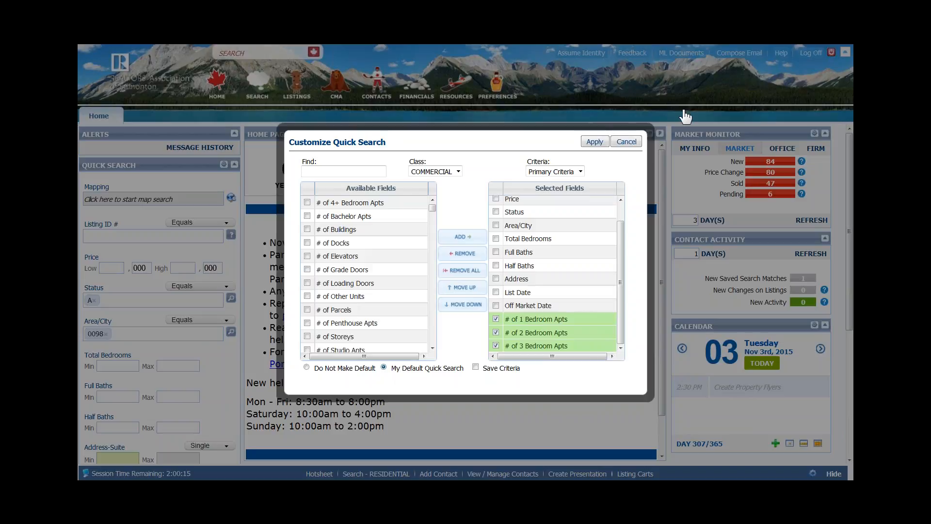
{"action": "left_click", "coordinate": [596, 143]}
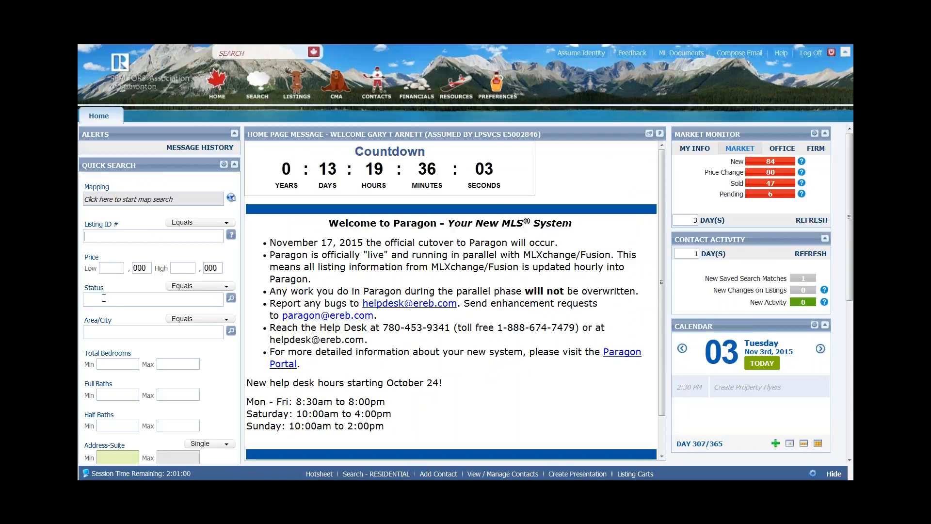
- Set Status to A - ACTIVE, check the new Bedroom Apts fields, and reopen the customization
{"action": "type", "text": "A"}
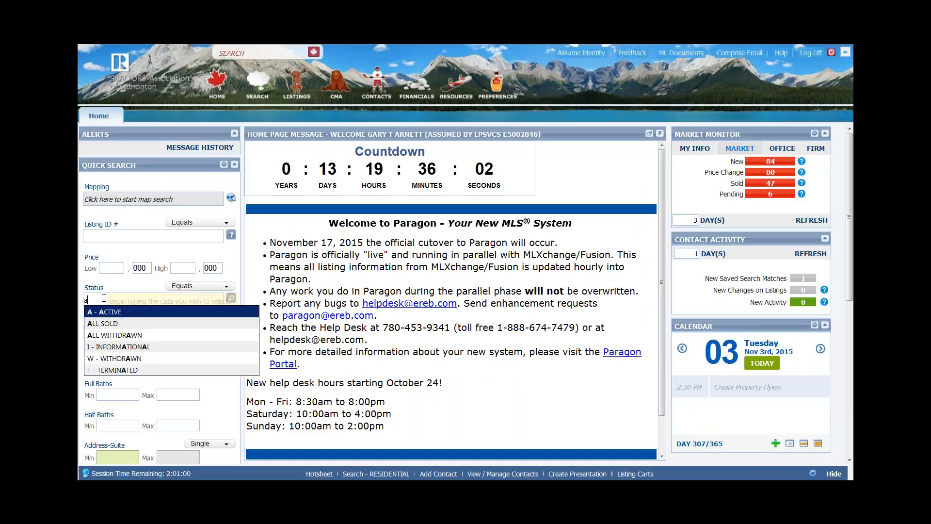
{"action": "left_click", "coordinate": [107, 313]}
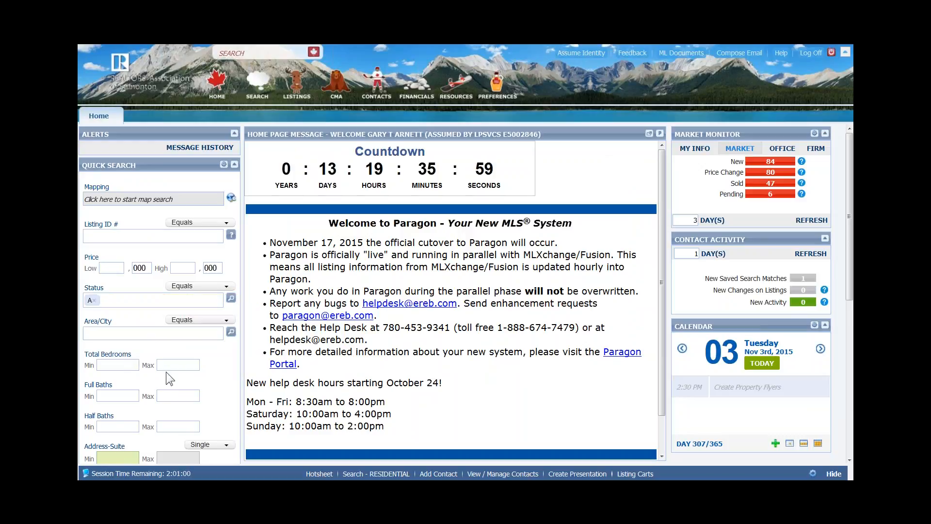
{"action": "scroll", "coordinate": [165, 371], "scroll_direction": "down", "scroll_amount": 6}
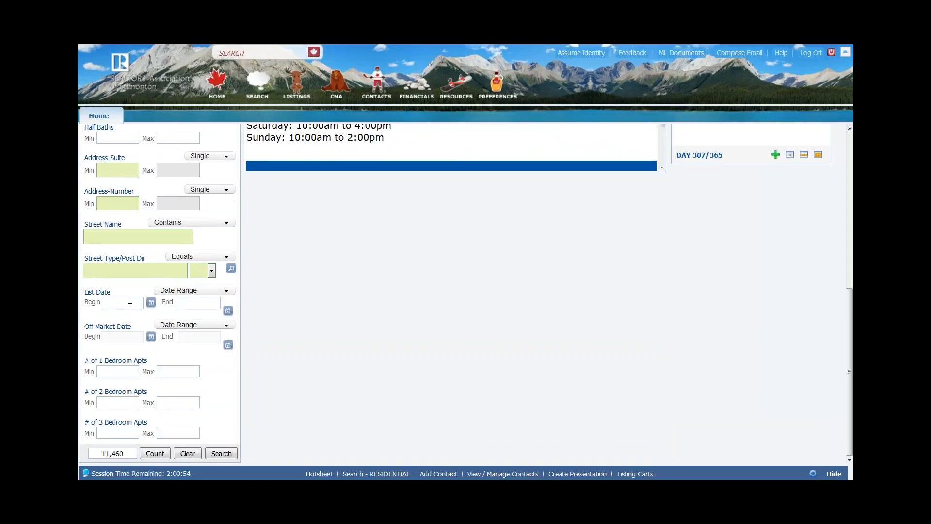
{"action": "scroll", "coordinate": [132, 299], "scroll_direction": "up", "scroll_amount": 3}
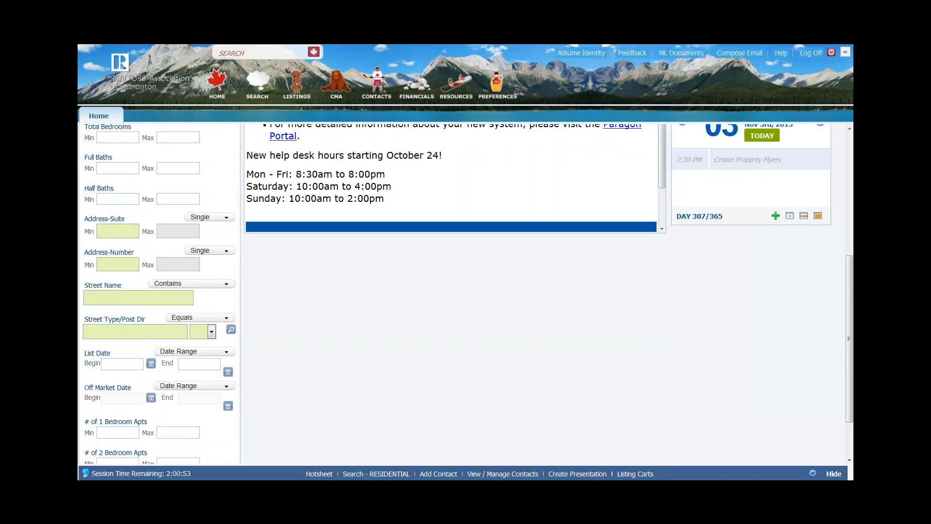
{"action": "scroll", "coordinate": [180, 210], "scroll_direction": "up", "scroll_amount": 4}
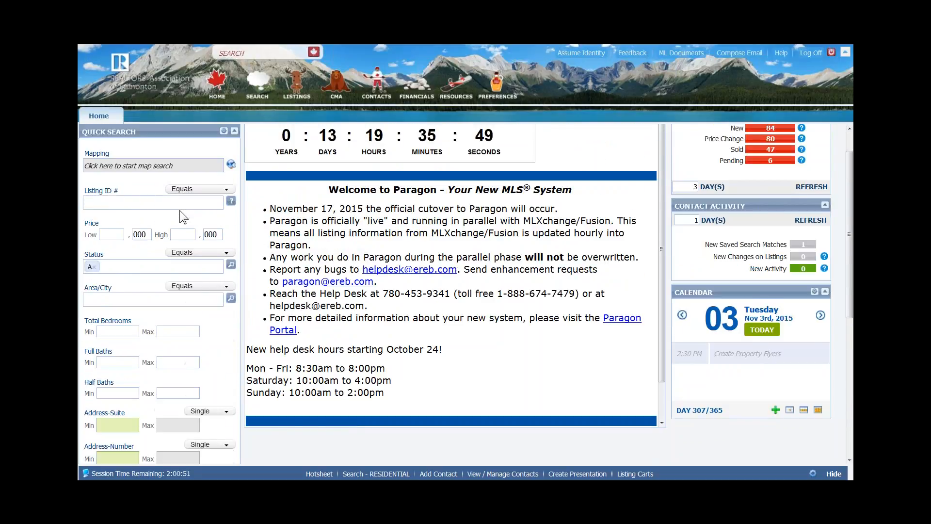
{"action": "left_click", "coordinate": [224, 165]}
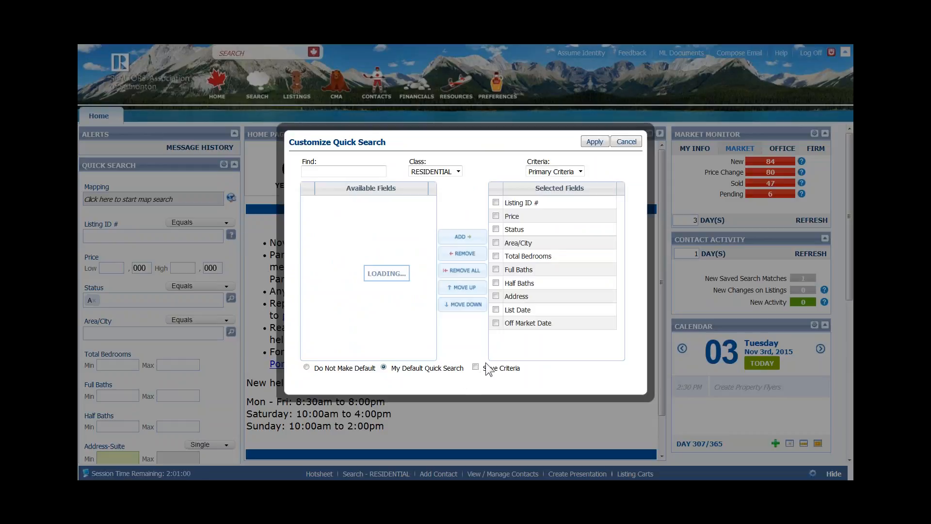
- Turn on Save Criteria and apply the quick search customization
{"action": "left_click", "coordinate": [475, 367]}
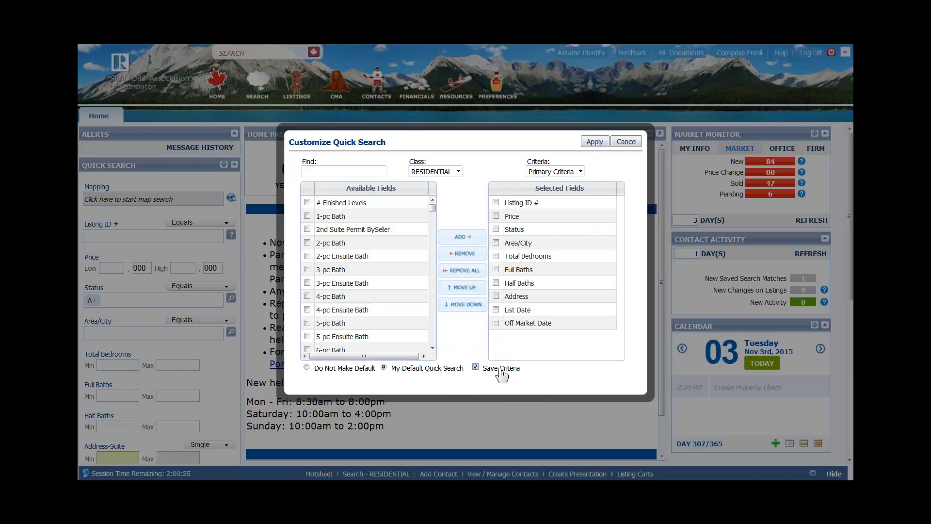
{"action": "left_click", "coordinate": [592, 141]}
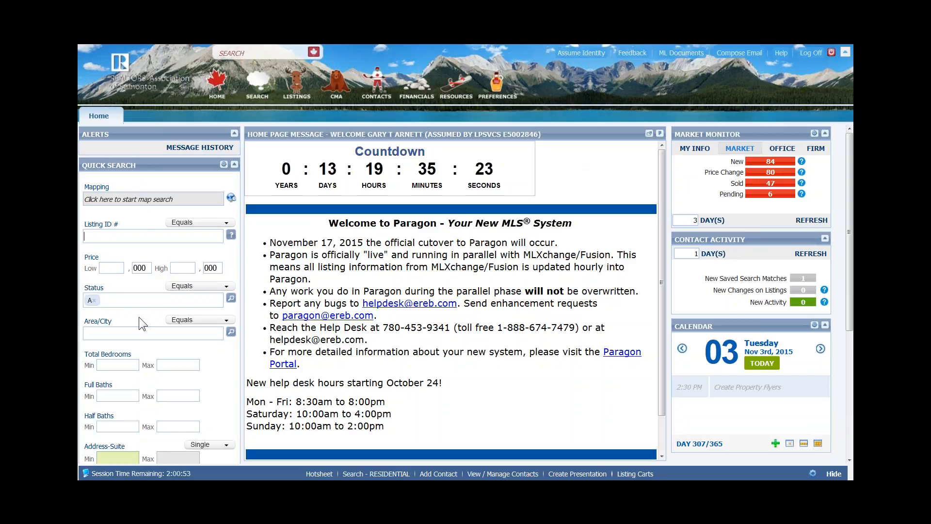
{"action": "scroll", "coordinate": [139, 316], "scroll_direction": "down", "scroll_amount": 4}
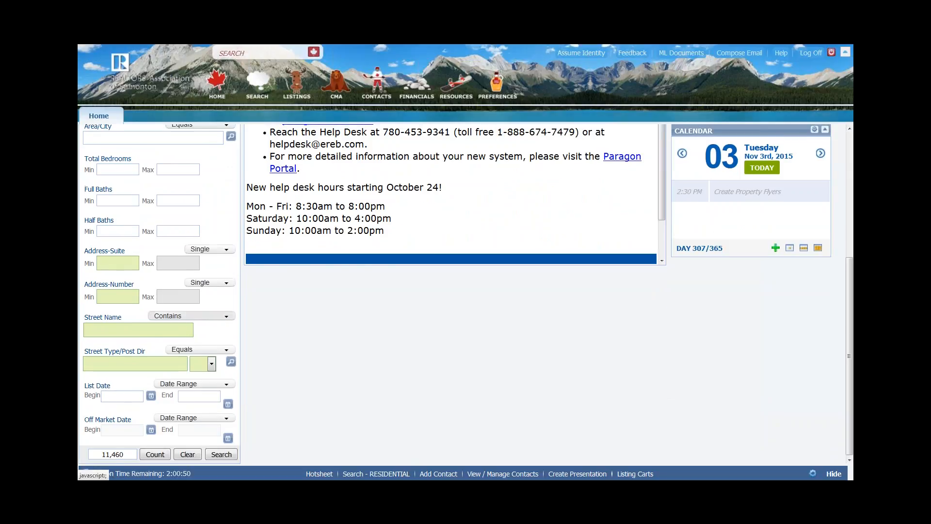
- Open the Search menu listing class, specialty and saved searches
{"action": "scroll", "coordinate": [451, 291], "scroll_direction": "up", "scroll_amount": 4}
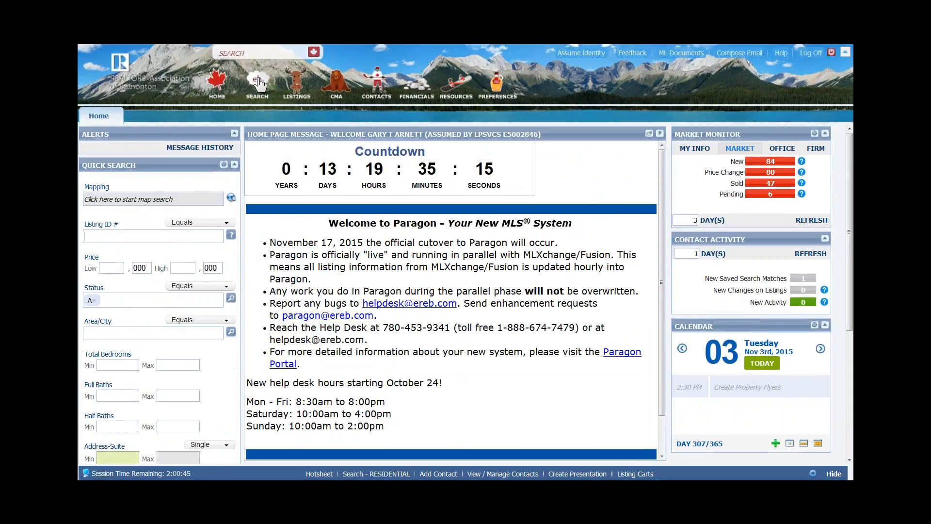
{"action": "left_click", "coordinate": [259, 84]}
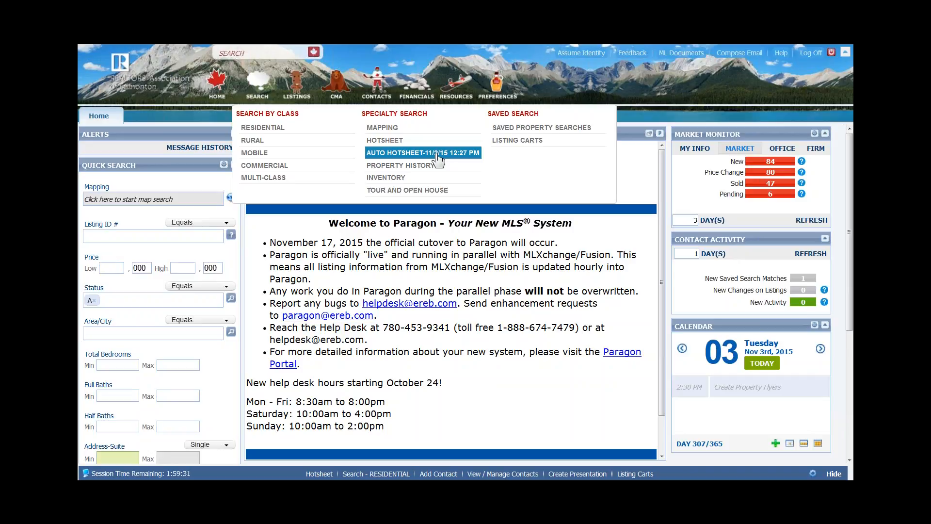
- Start a Hotsheet search, drop the RE and SF tags, and tick CM - COMMERCIAL as class
{"action": "left_click", "coordinate": [397, 142]}
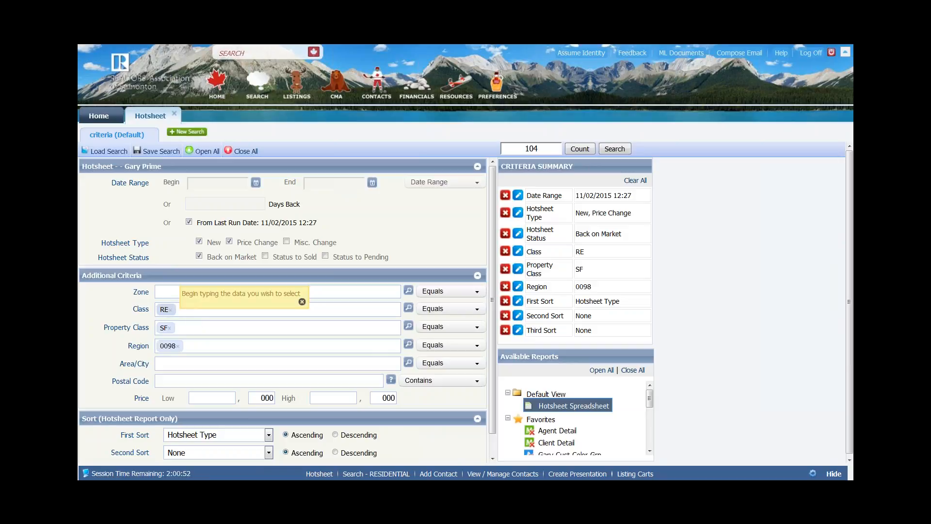
{"action": "left_click", "coordinate": [170, 309]}
{"action": "left_click", "coordinate": [173, 328]}
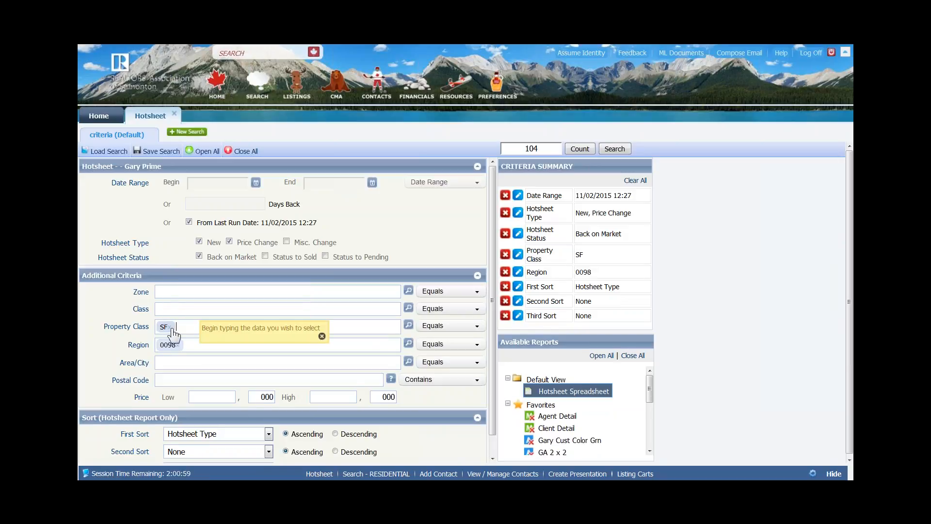
{"action": "left_click", "coordinate": [410, 310]}
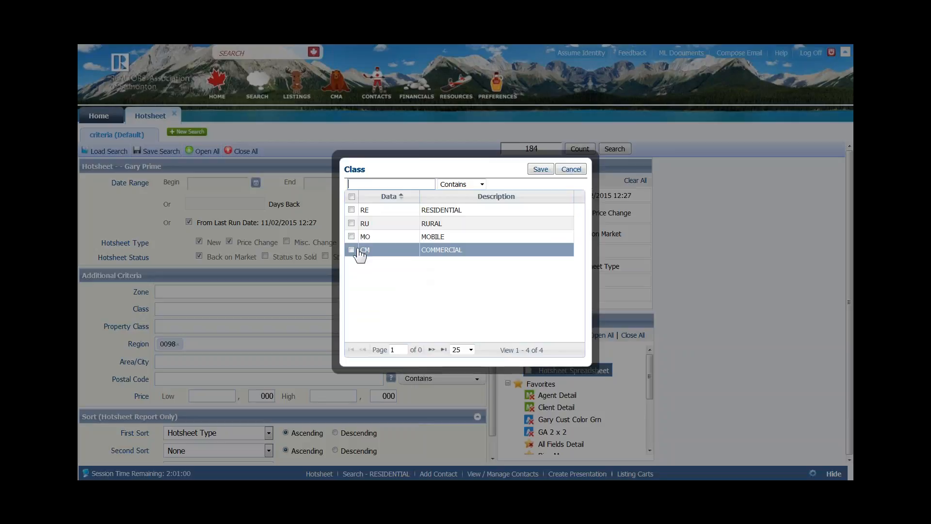
{"action": "left_click", "coordinate": [352, 250]}
- Save class CM, add property classes CM-MFC and CM-LAN, and uncheck From Last Run Date
{"action": "left_click", "coordinate": [541, 169]}
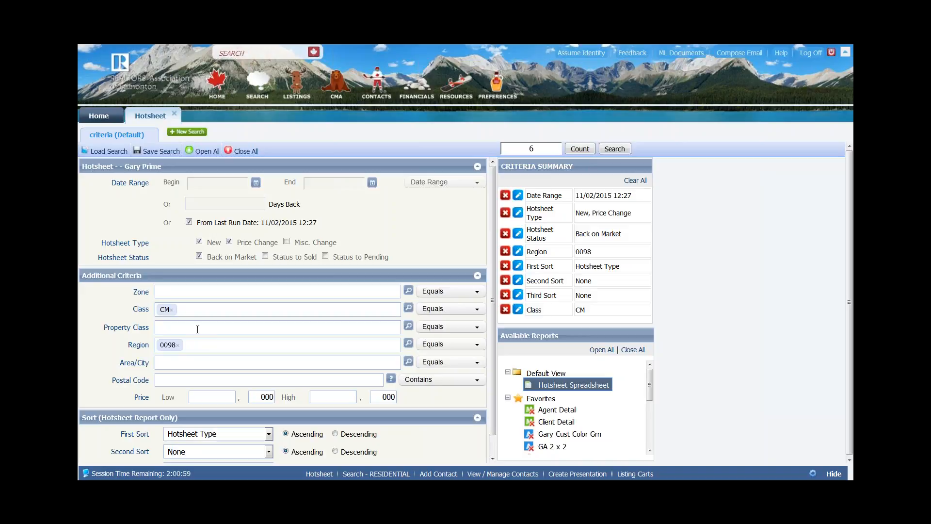
{"action": "left_click", "coordinate": [408, 325]}
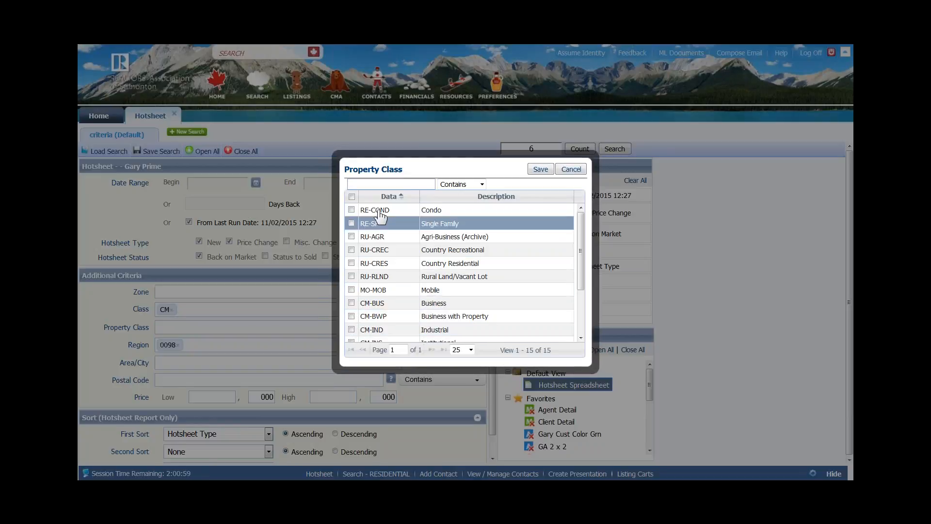
{"action": "type", "text": "comm"}
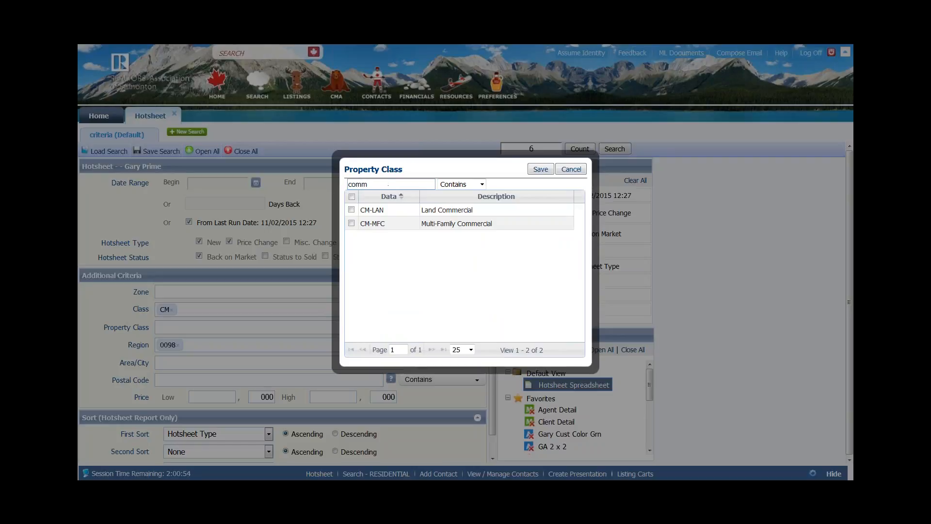
{"action": "left_click", "coordinate": [351, 224]}
{"action": "left_click", "coordinate": [351, 209]}
{"action": "left_click", "coordinate": [552, 167]}
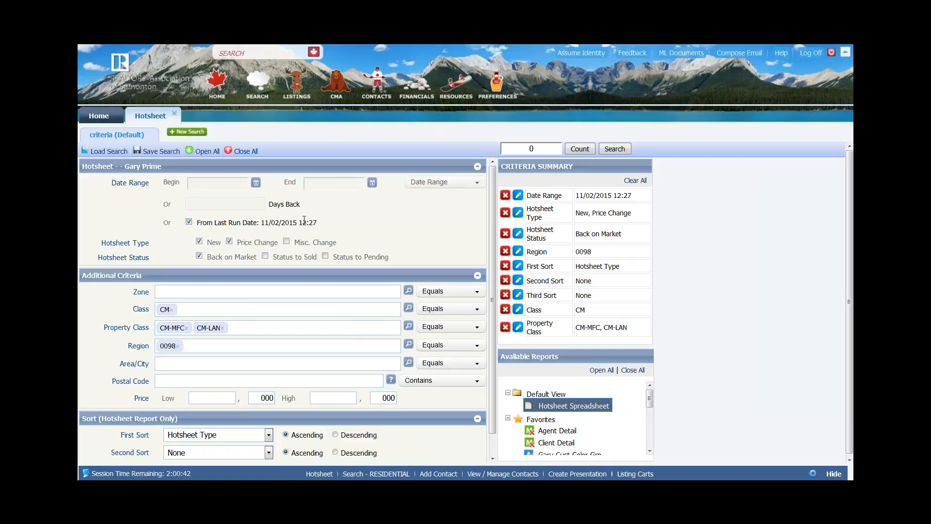
{"action": "left_click", "coordinate": [189, 223]}
- Enter a Days Back value of 3, then clear it so no date limit remains
{"action": "left_click", "coordinate": [255, 204]}
{"action": "type", "text": "3"}
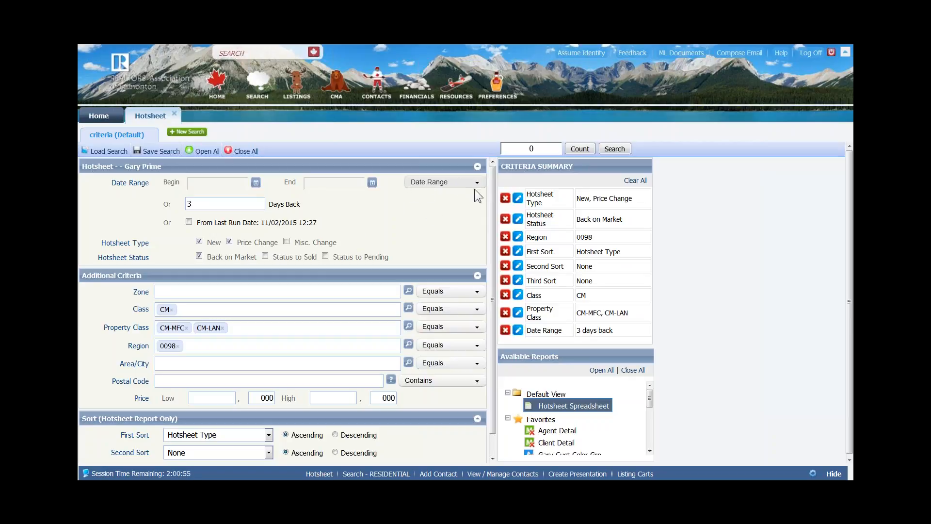
{"action": "left_click_drag", "start_coordinate": [194, 204], "coordinate": [172, 206]}
{"action": "key", "text": "BackSpace"}
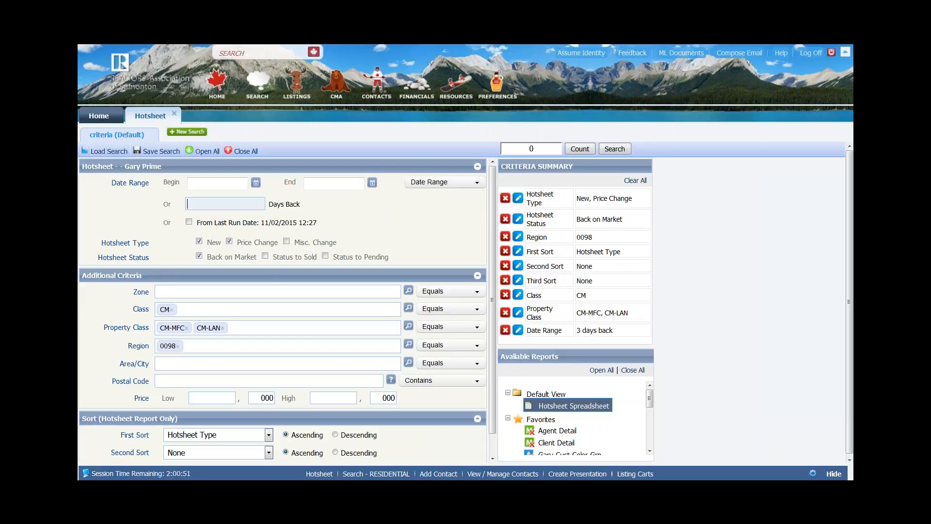
{"action": "left_click", "coordinate": [479, 182]}
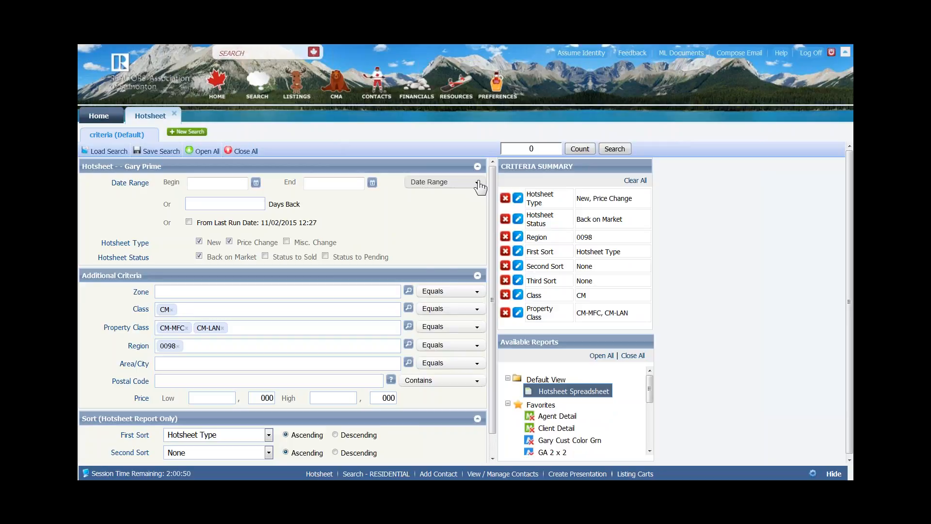
{"action": "left_click", "coordinate": [479, 183]}
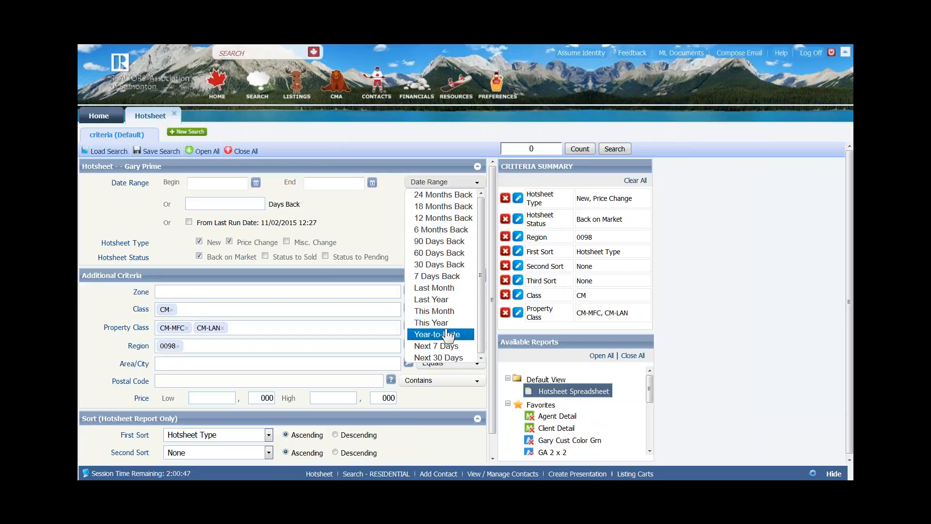
- Remove the CM-MFC, CM-LAN and 0098 region tags from the Hotsheet criteria
{"action": "left_click", "coordinate": [360, 211]}
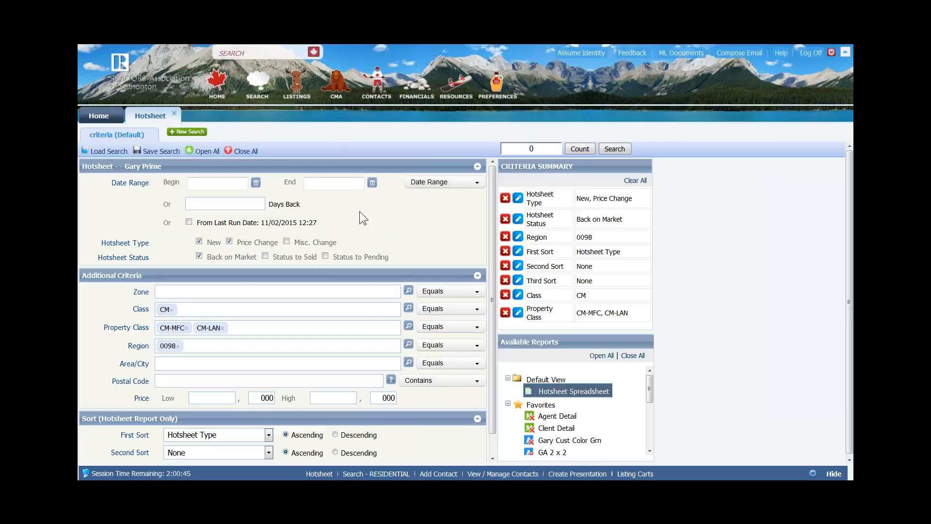
{"action": "left_click", "coordinate": [187, 328]}
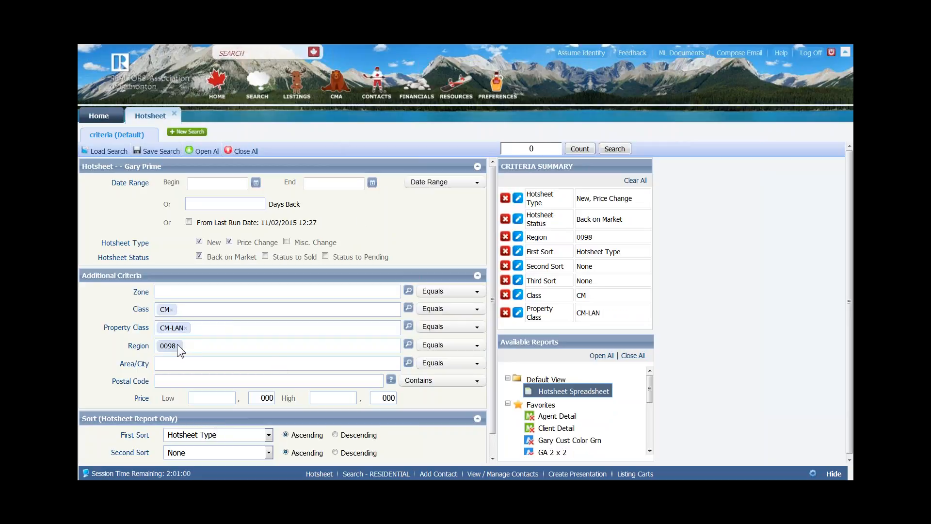
{"action": "left_click", "coordinate": [178, 346]}
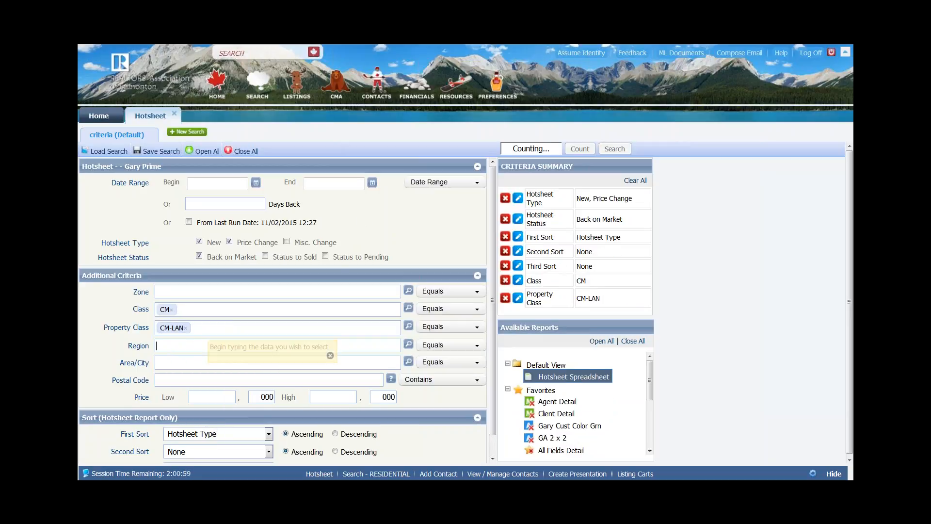
{"action": "left_click", "coordinate": [185, 328]}
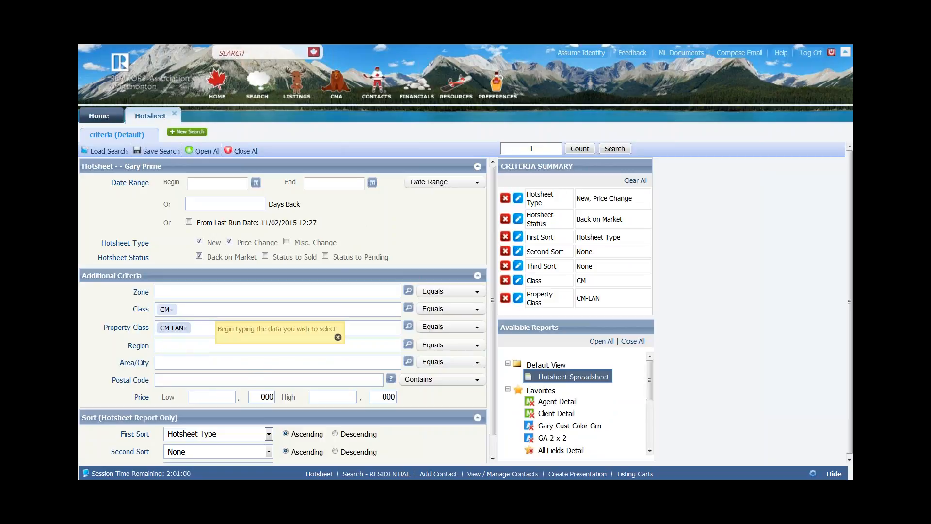
{"action": "key", "text": "BackSpace"}
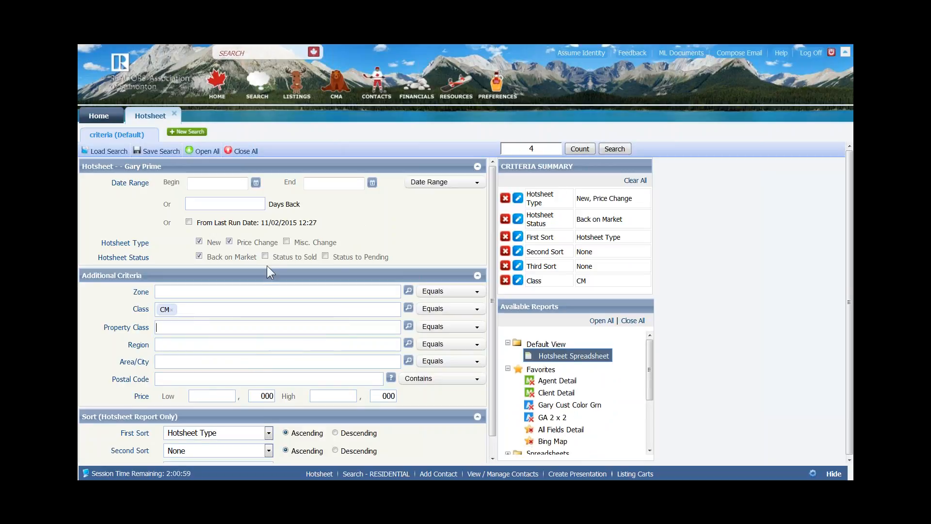
- Set the Date Range to 7 Days Back, narrowing the count to 43
{"action": "left_click", "coordinate": [439, 184]}
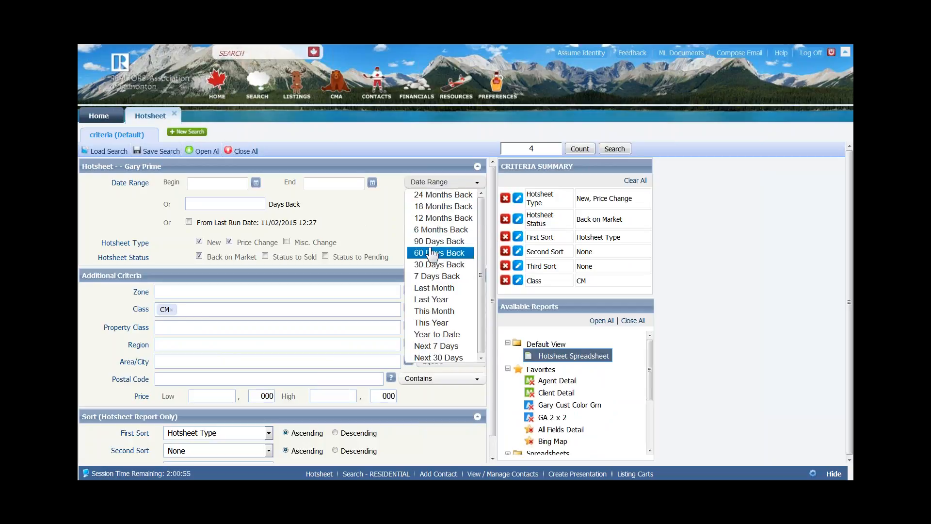
{"action": "left_click", "coordinate": [423, 276]}
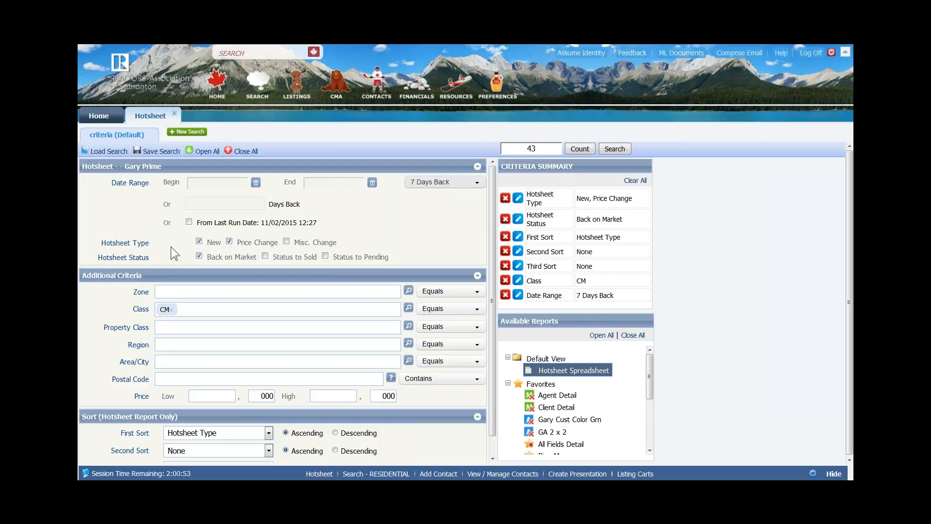
{"action": "key", "text": "ctrl"}
{"action": "key", "text": "ctrl"}
{"action": "key", "text": "ctrl"}
{"action": "left_click", "coordinate": [168, 152]}
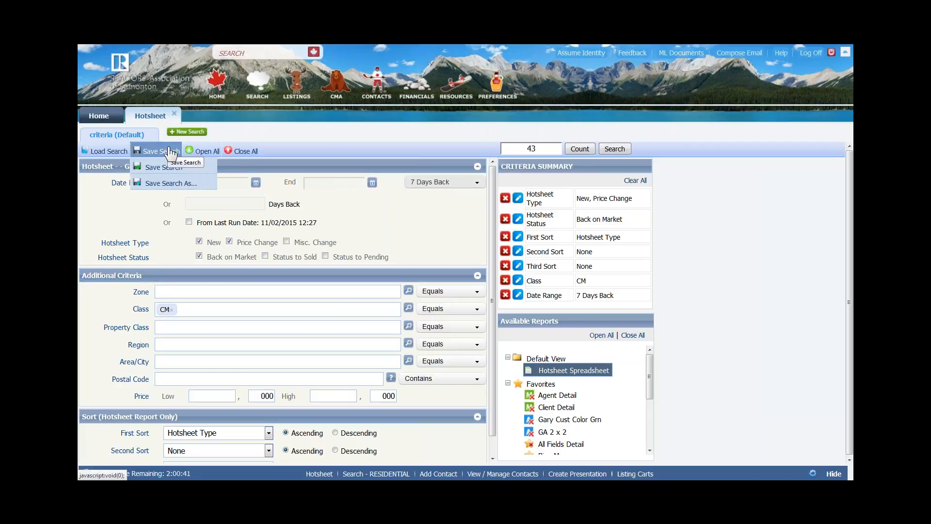
{"action": "left_click", "coordinate": [103, 152]}
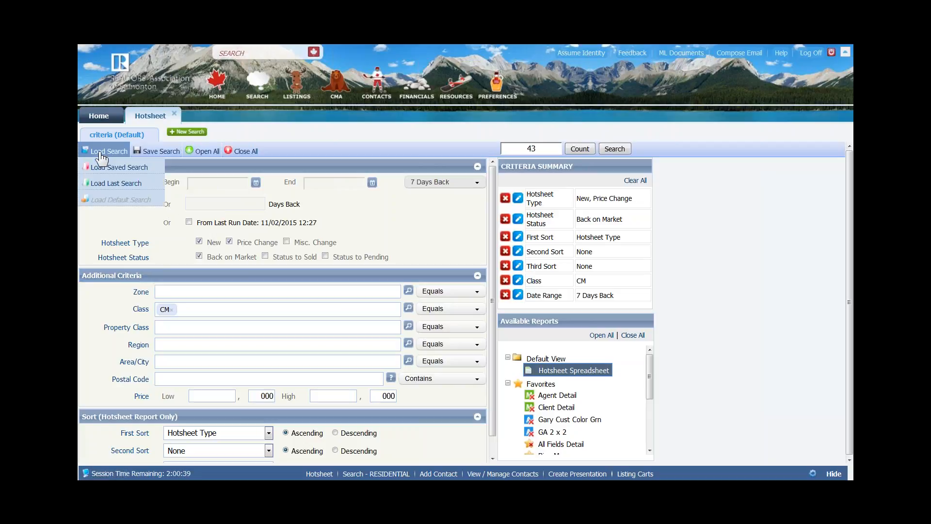
{"action": "key", "text": "ctrl"}
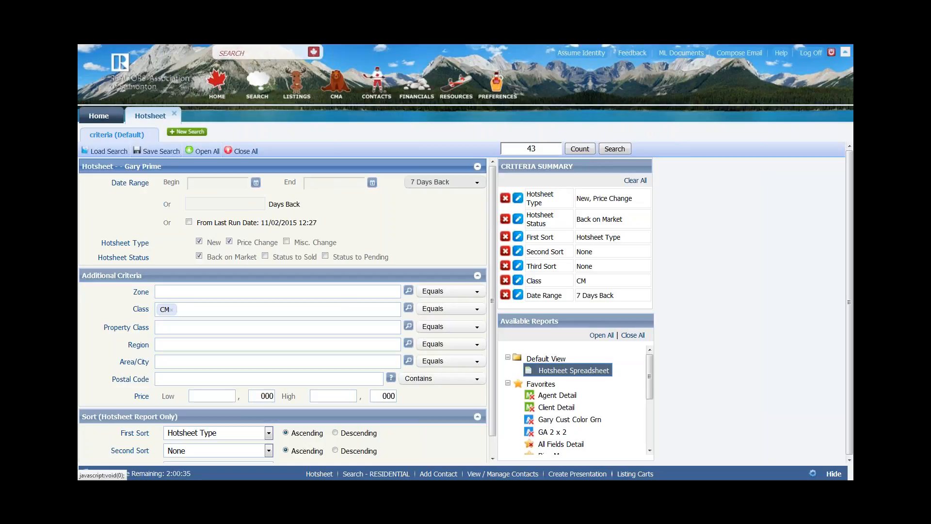
{"action": "mouse_move", "coordinate": [103, 153]}
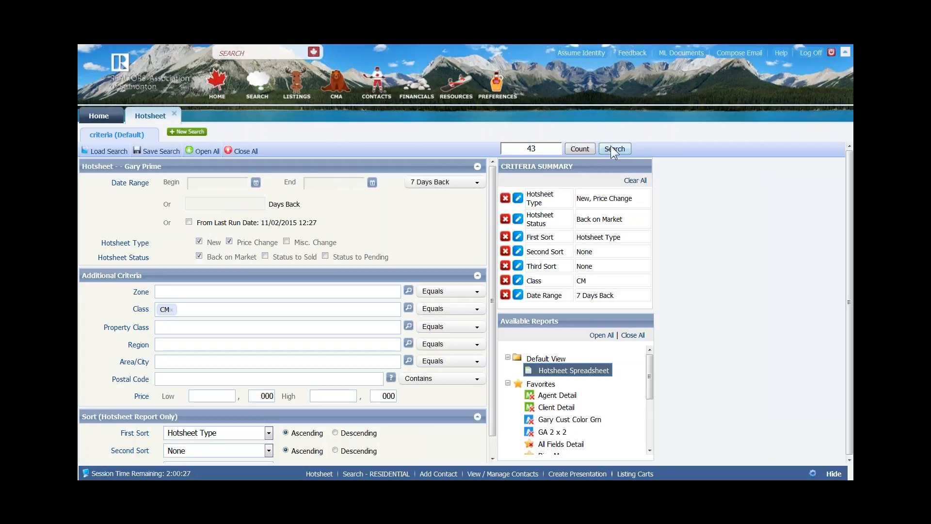
{"action": "left_click", "coordinate": [572, 377]}
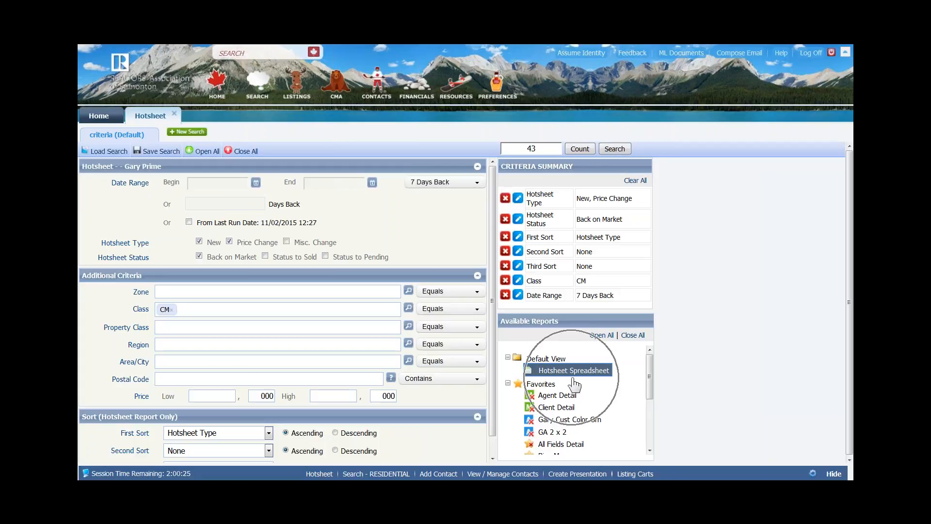
{"action": "left_click", "coordinate": [573, 379]}
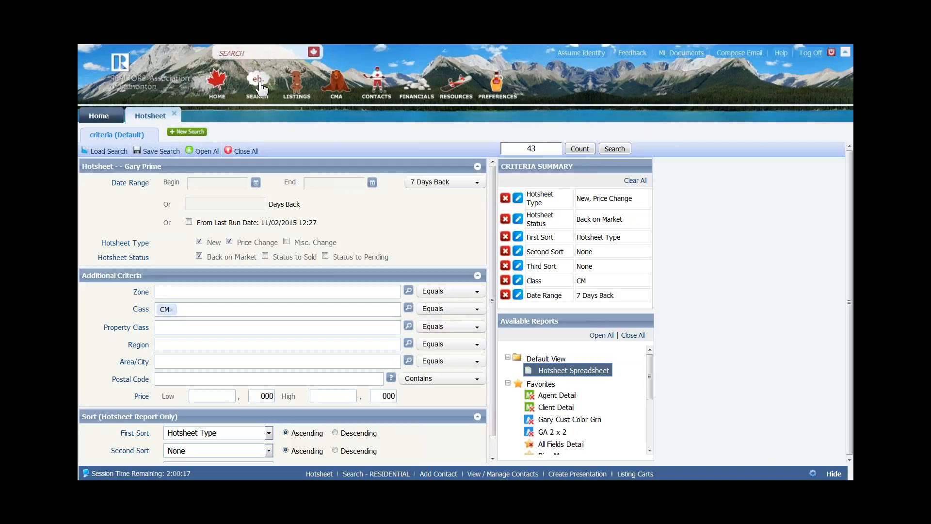
{"action": "mouse_move", "coordinate": [262, 88]}
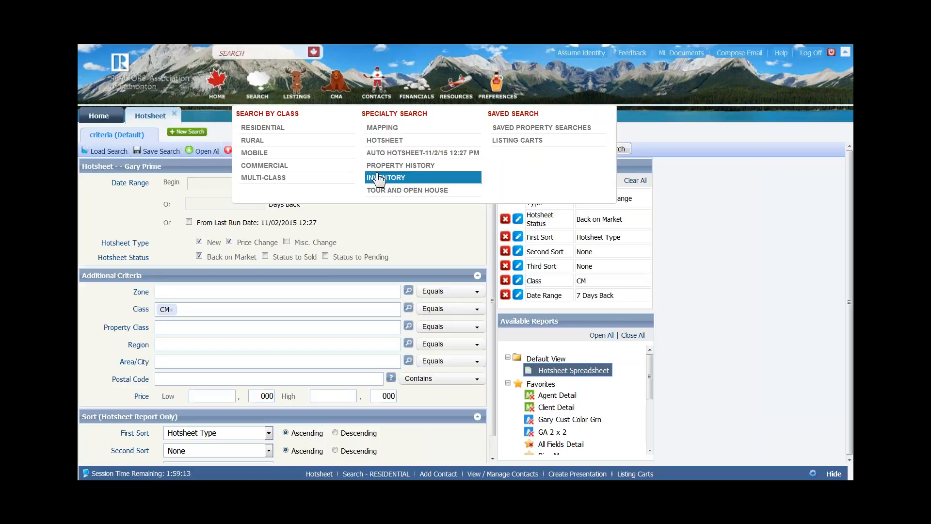
- Start a new Commercial search from the Search menu
{"action": "left_click", "coordinate": [267, 168]}
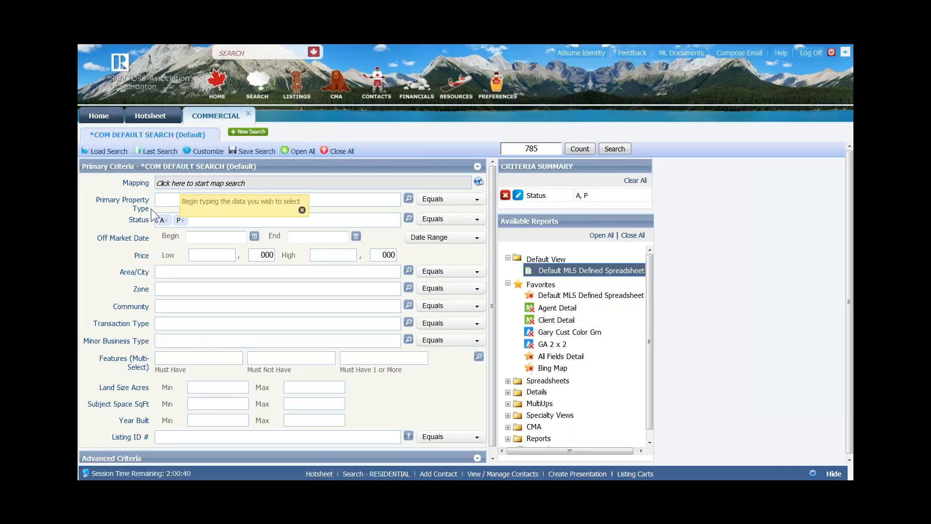
- Type 'a' in the Commercial search's Primary Property Type field
{"action": "type", "text": "a"}
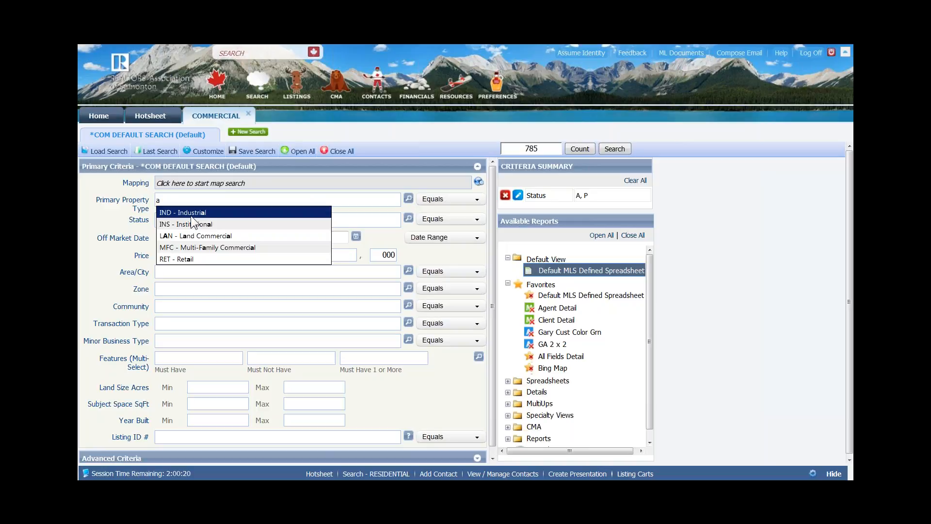
- Pick 'LAN - Land Commercial' from the Primary Property Type suggestions
{"action": "key", "text": "Down"}
{"action": "key", "text": "Down"}
{"action": "key", "text": "Down"}
{"action": "key", "text": "Down"}
{"action": "key", "text": "Up"}
{"action": "key", "text": "Up"}
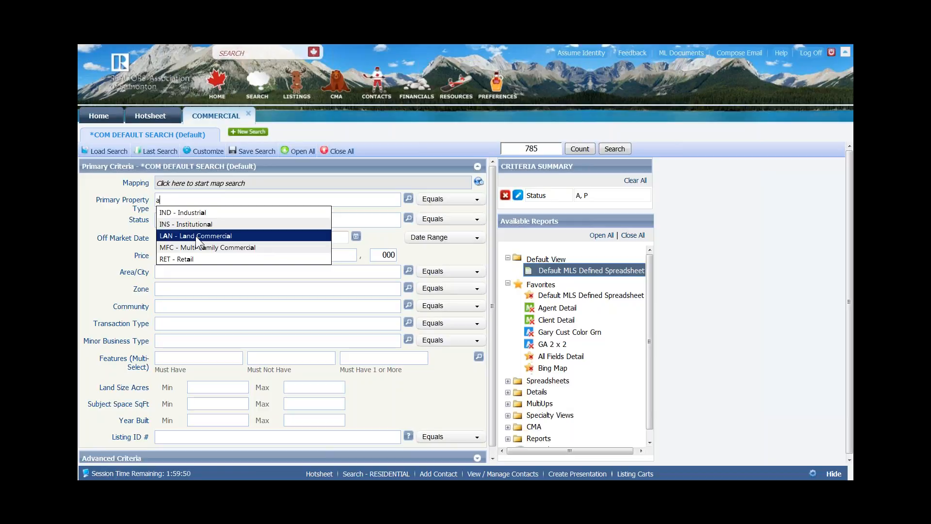
{"action": "left_click", "coordinate": [196, 235]}
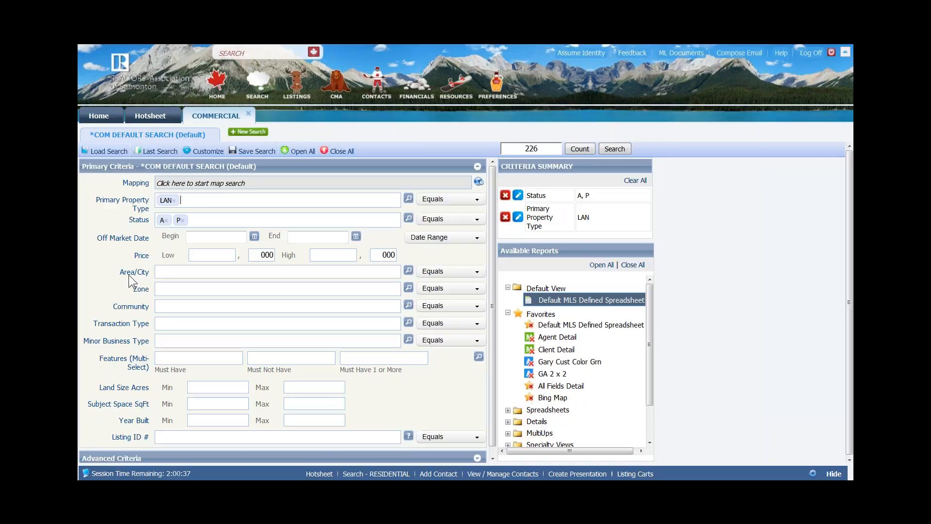
{"action": "scroll", "coordinate": [161, 347], "scroll_direction": "down", "scroll_amount": 2}
{"action": "scroll", "coordinate": [162, 347], "scroll_direction": "up", "scroll_amount": 1}
{"action": "scroll", "coordinate": [282, 310], "scroll_direction": "up", "scroll_amount": 1}
{"action": "scroll", "coordinate": [145, 360], "scroll_direction": "down", "scroll_amount": 1}
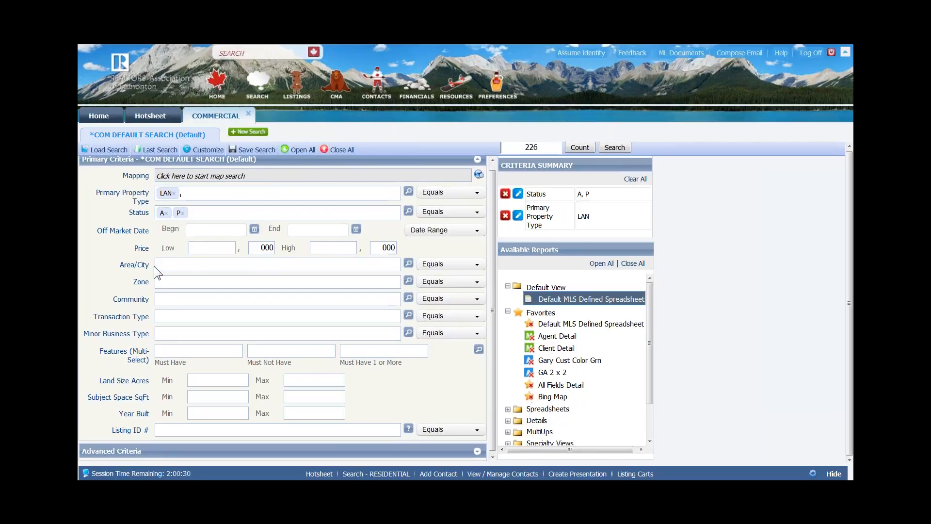
{"action": "scroll", "coordinate": [154, 266], "scroll_direction": "up", "scroll_amount": 1}
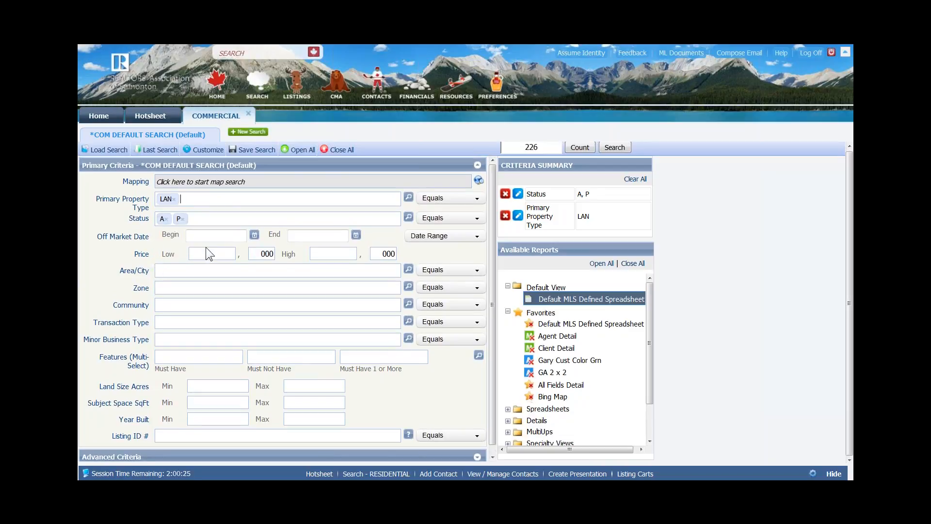
{"action": "scroll", "coordinate": [197, 307], "scroll_direction": "down", "scroll_amount": 1}
{"action": "scroll", "coordinate": [197, 307], "scroll_direction": "up", "scroll_amount": 1}
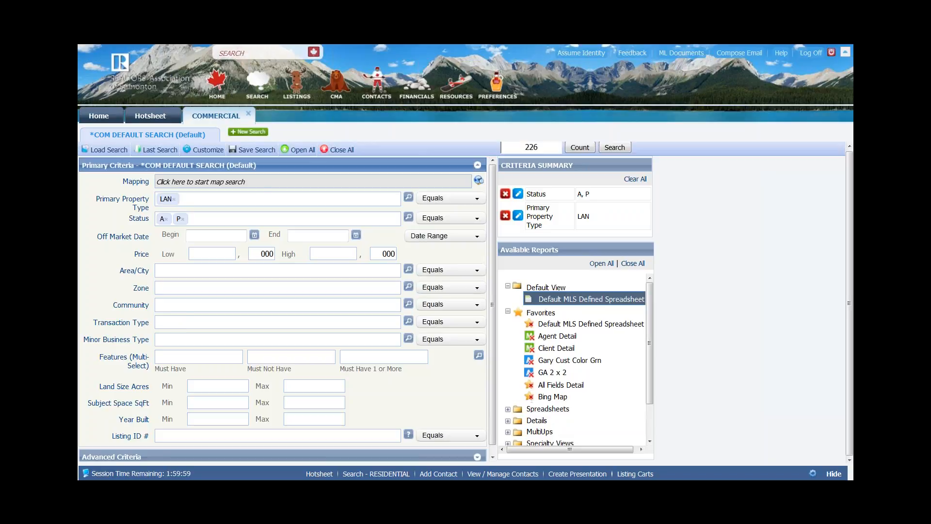
{"action": "left_click", "coordinate": [204, 150]}
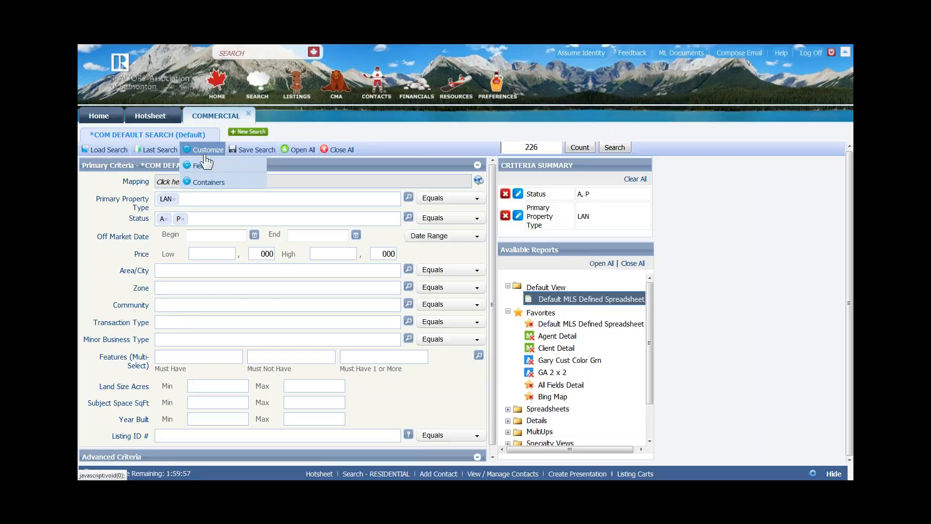
{"action": "left_click", "coordinate": [206, 151]}
{"action": "left_click", "coordinate": [205, 152]}
{"action": "left_click", "coordinate": [203, 154]}
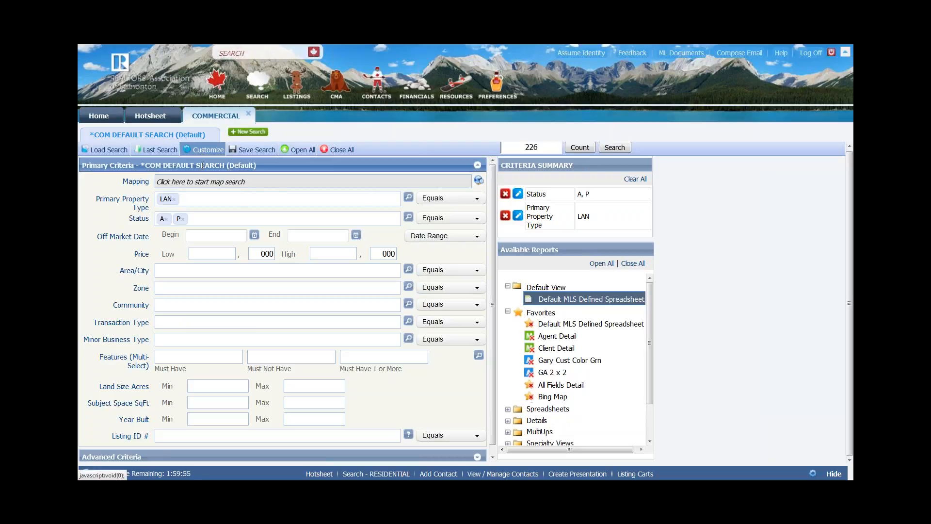
{"action": "left_click", "coordinate": [205, 153]}
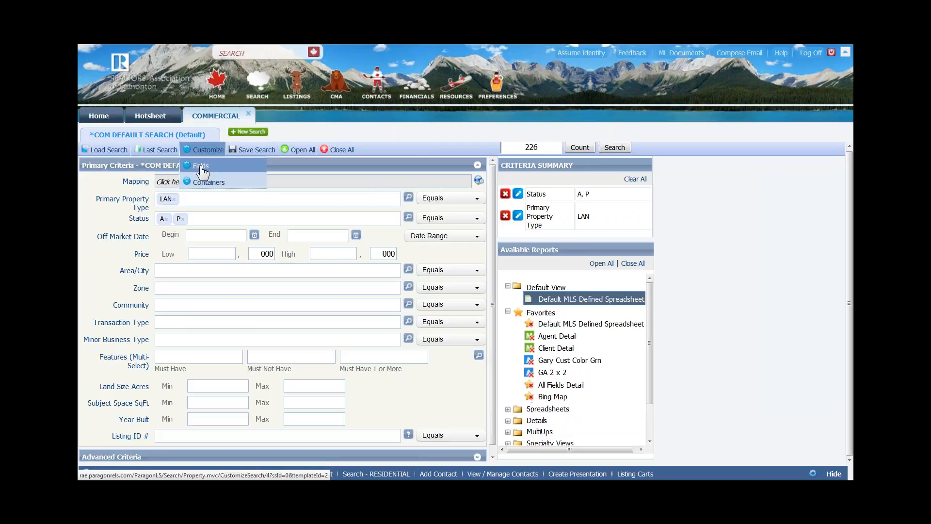
{"action": "left_click", "coordinate": [202, 167]}
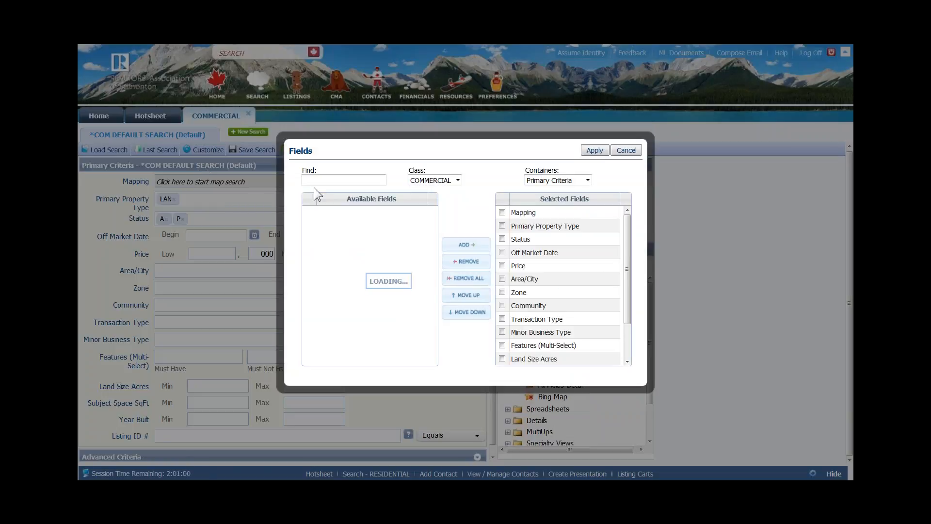
{"action": "left_click", "coordinate": [327, 181]}
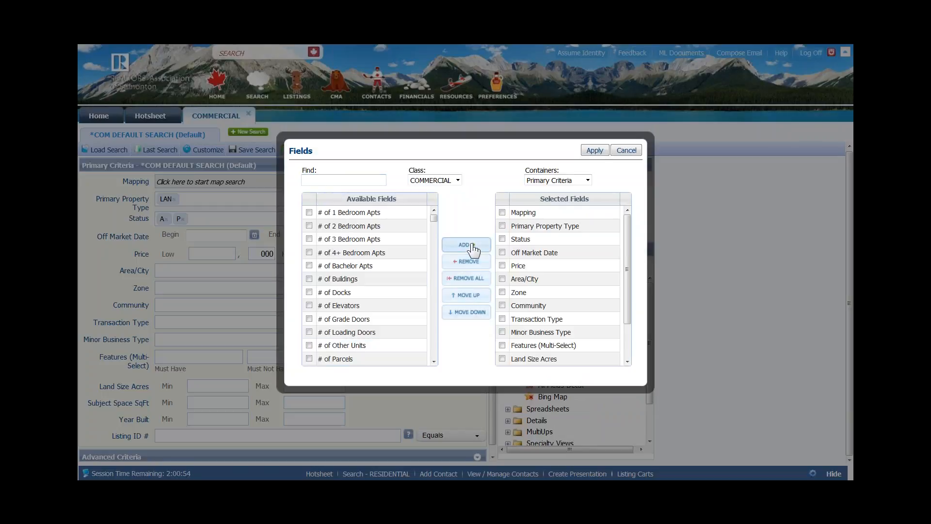
{"action": "left_click", "coordinate": [545, 239]}
{"action": "left_click", "coordinate": [552, 256]}
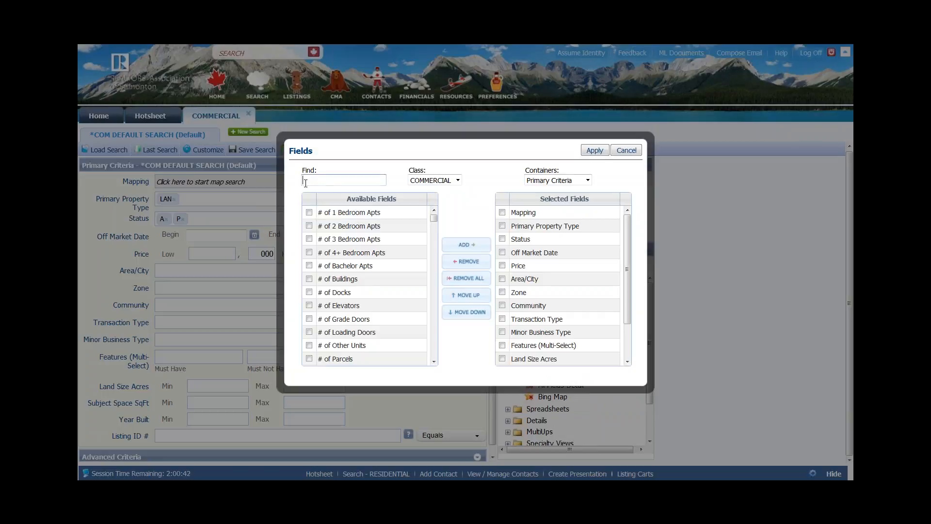
- Filter fields by 'type', add Lease MeasureType, Major Business Type and Sale Type, then clear the filter
{"action": "left_click", "coordinate": [306, 182]}
{"action": "type", "text": "type"}
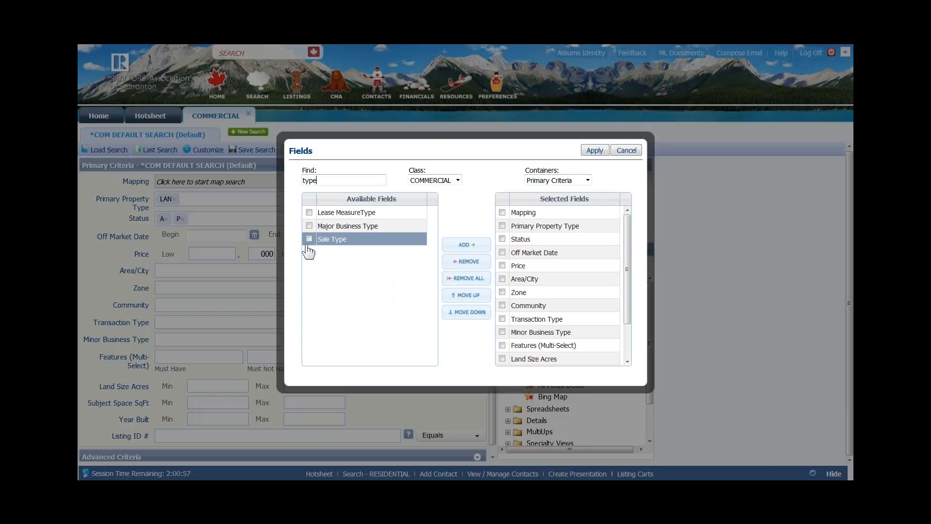
{"action": "mouse_move", "coordinate": [628, 236]}
{"action": "left_mouse_down"}
{"action": "mouse_move", "coordinate": [626, 305]}
{"action": "mouse_move", "coordinate": [627, 228]}
{"action": "left_mouse_up"}
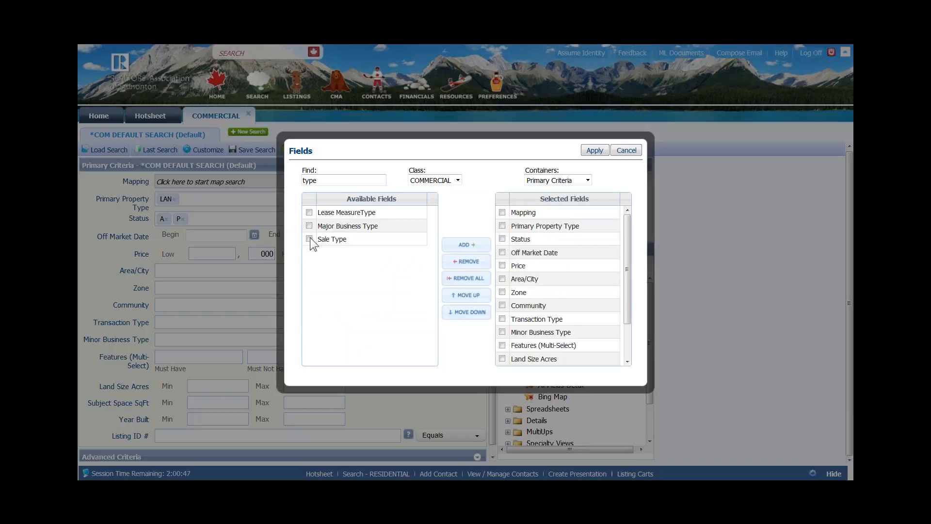
{"action": "left_click", "coordinate": [309, 212]}
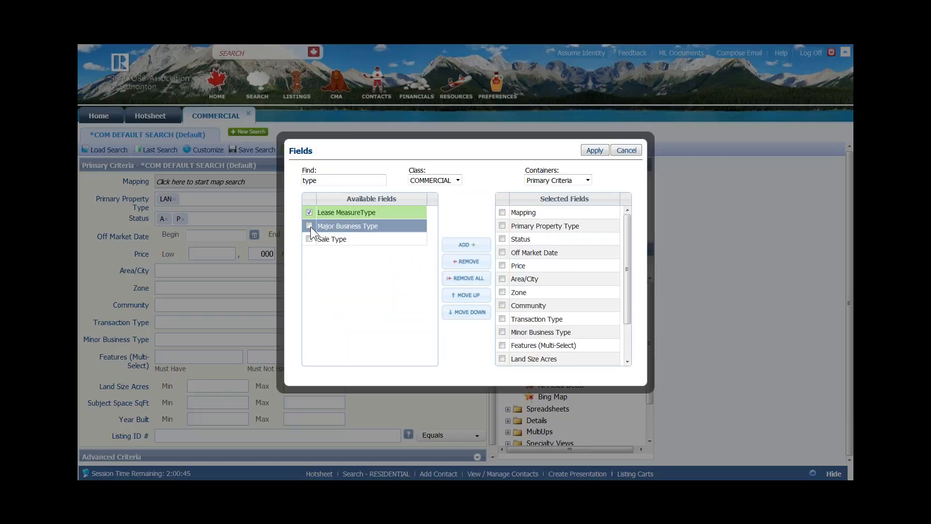
{"action": "left_click", "coordinate": [309, 225]}
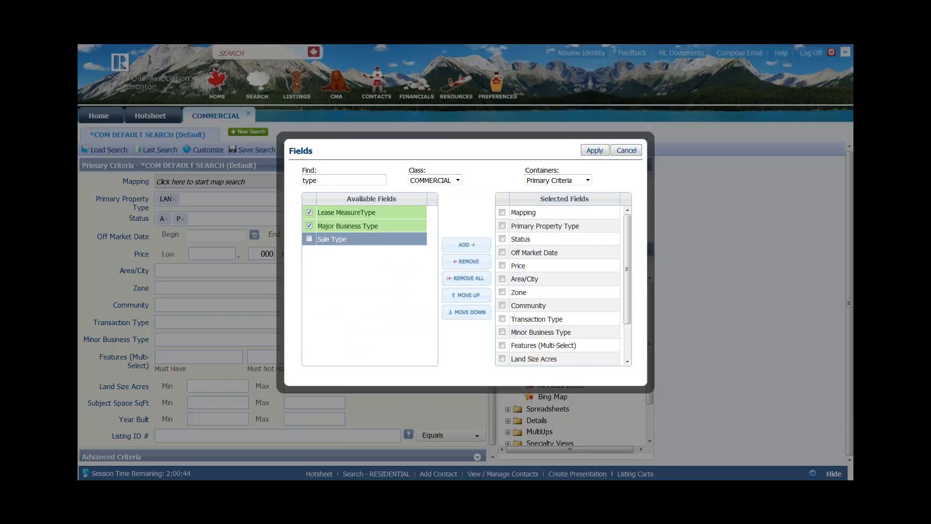
{"action": "left_click", "coordinate": [309, 238]}
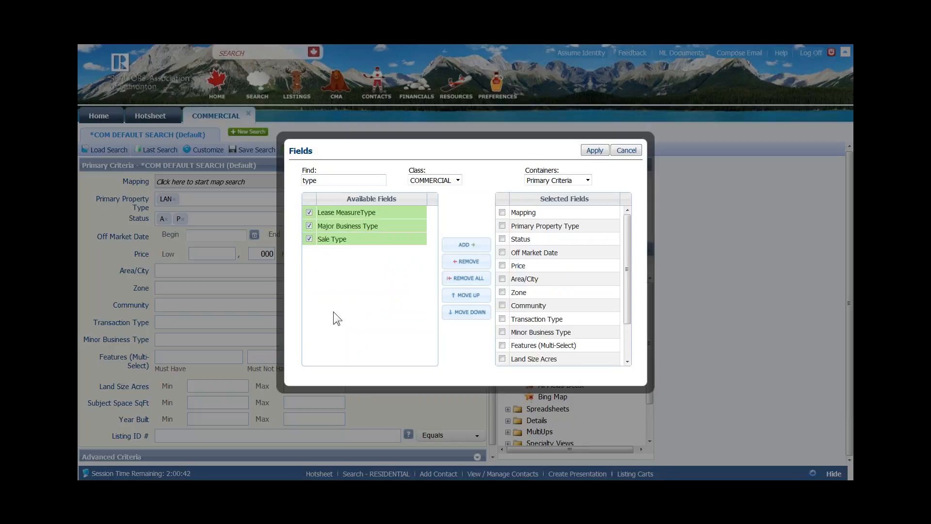
{"action": "left_click", "coordinate": [465, 248]}
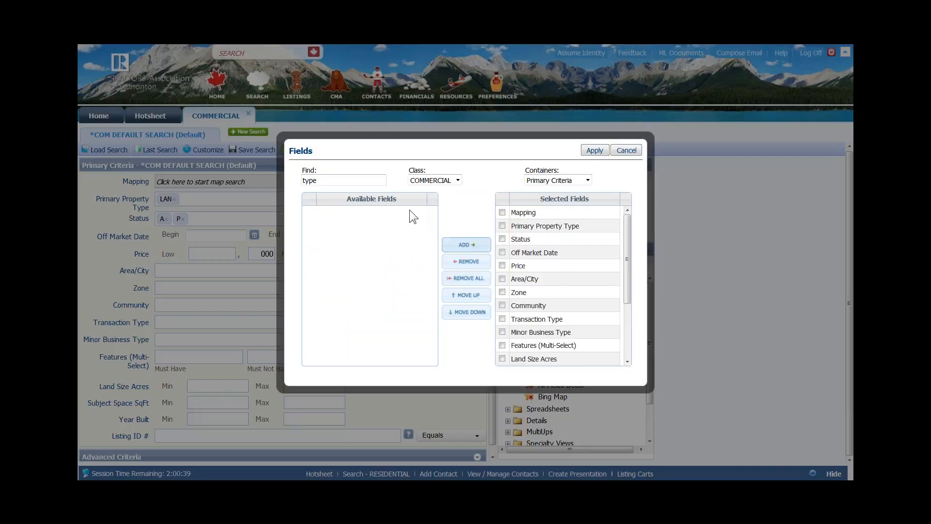
{"action": "double_click", "coordinate": [310, 181]}
{"action": "key", "text": "BackSpace"}
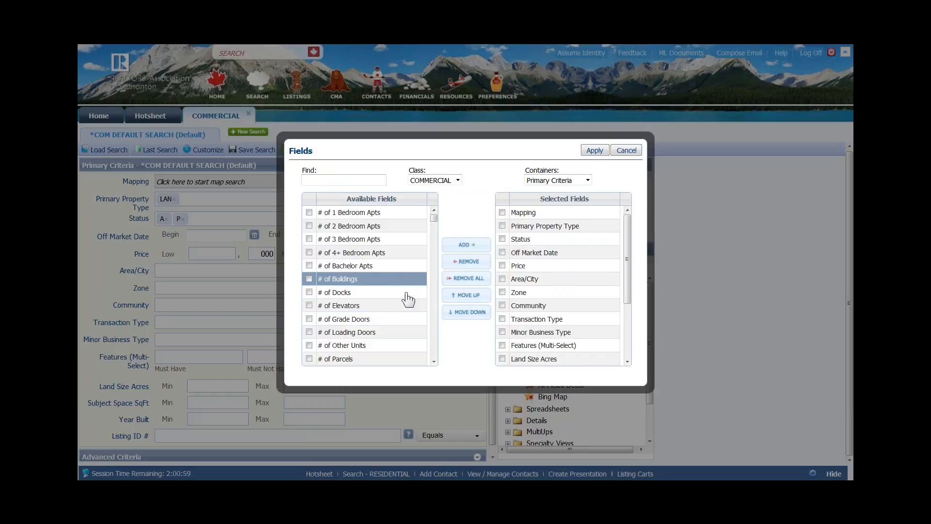
- Add the # of 1, 2, 3, 4+ Bedroom Apts, # of Bachelor Apts and # of Buildings fields
{"action": "left_click", "coordinate": [309, 213]}
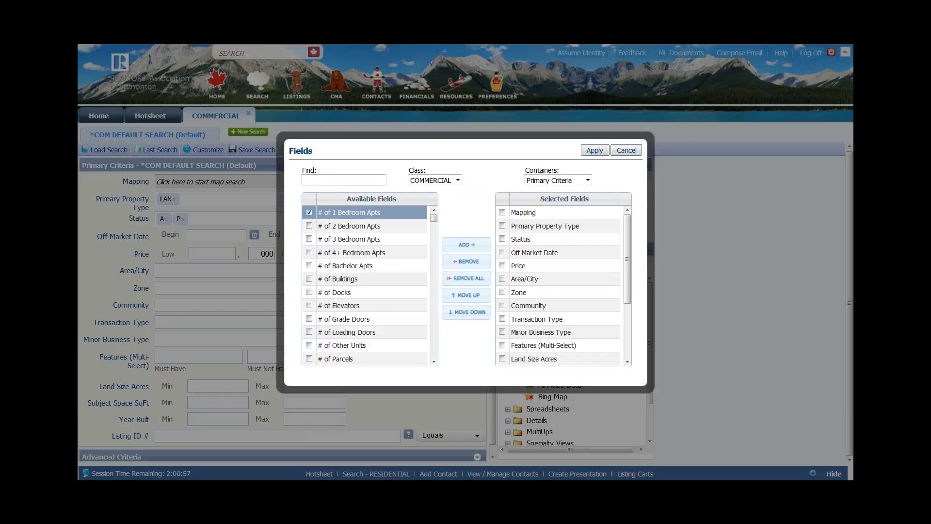
{"action": "left_click", "coordinate": [309, 226]}
{"action": "left_click", "coordinate": [309, 239]}
{"action": "left_click", "coordinate": [309, 253]}
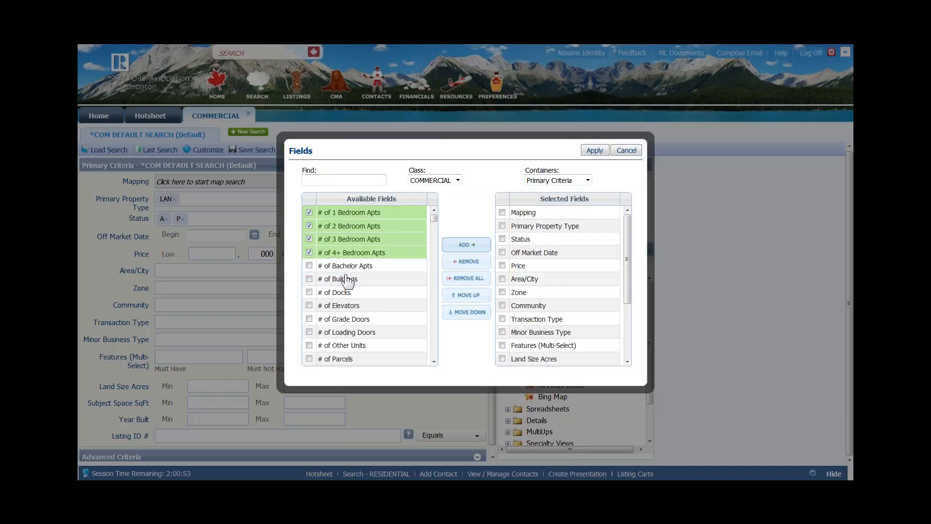
{"action": "left_click", "coordinate": [309, 265]}
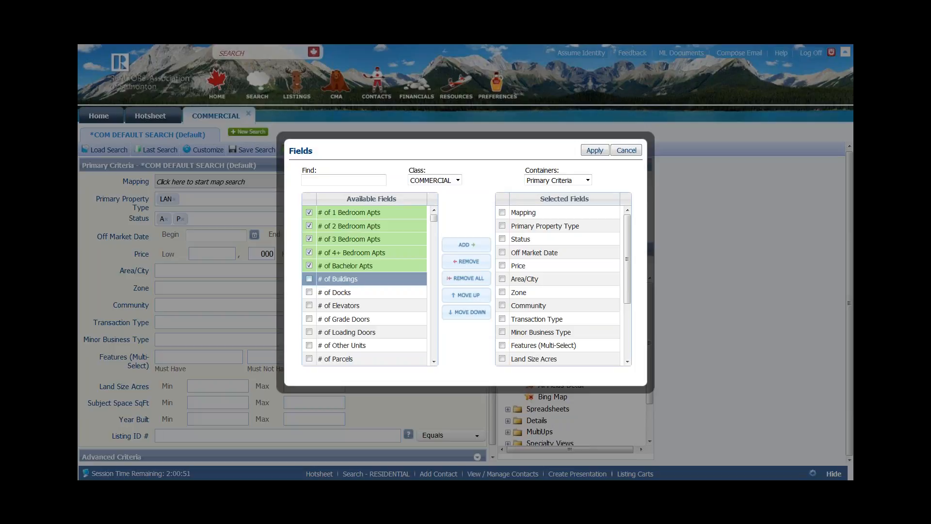
{"action": "left_click", "coordinate": [309, 279]}
{"action": "left_click", "coordinate": [465, 247]}
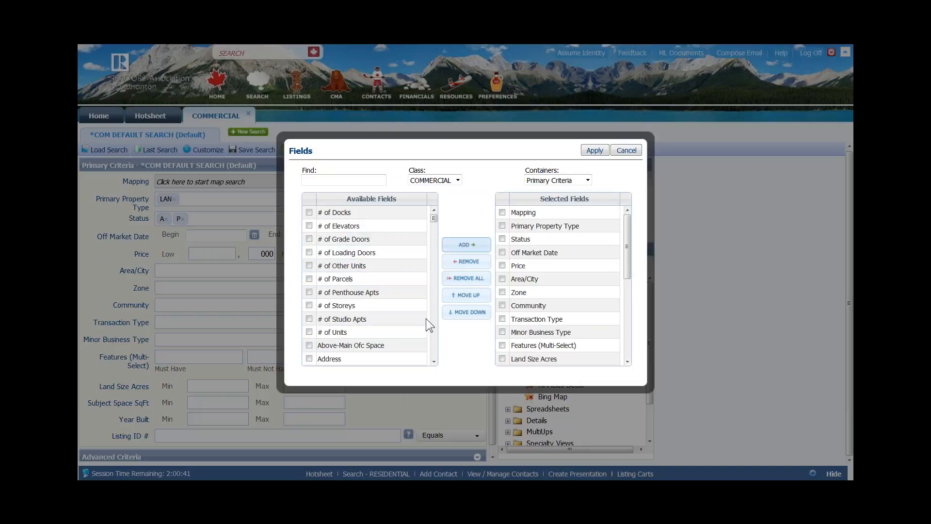
- Scroll through the field list and apply the field changes to the search form
{"action": "left_click", "coordinate": [433, 361]}
{"action": "left_click", "coordinate": [433, 361]}
{"action": "left_click", "coordinate": [433, 361]}
{"action": "left_click", "coordinate": [433, 362]}
{"action": "left_click", "coordinate": [433, 362]}
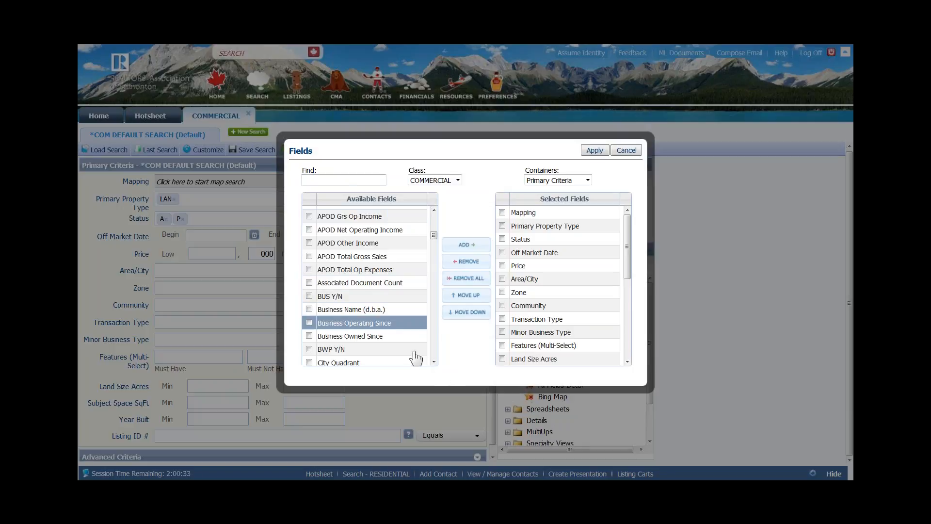
{"action": "left_click", "coordinate": [434, 361]}
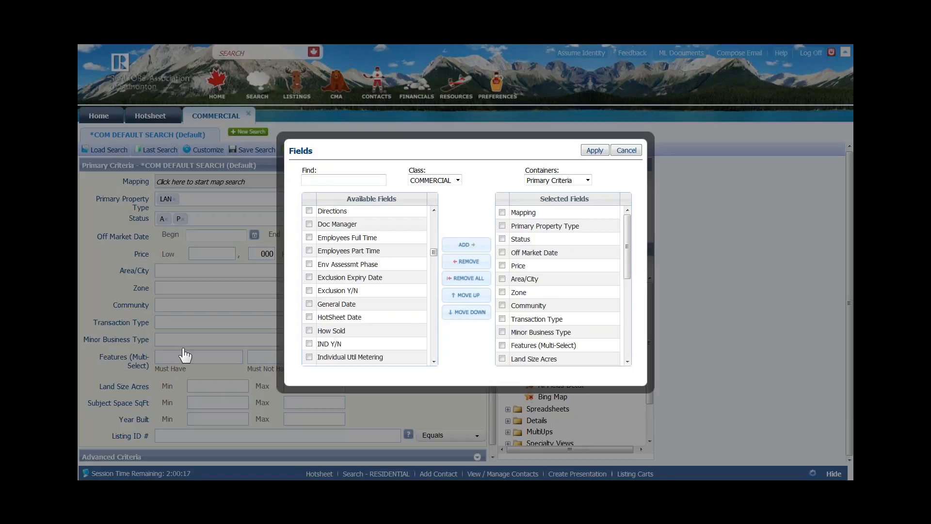
{"action": "left_click", "coordinate": [594, 151]}
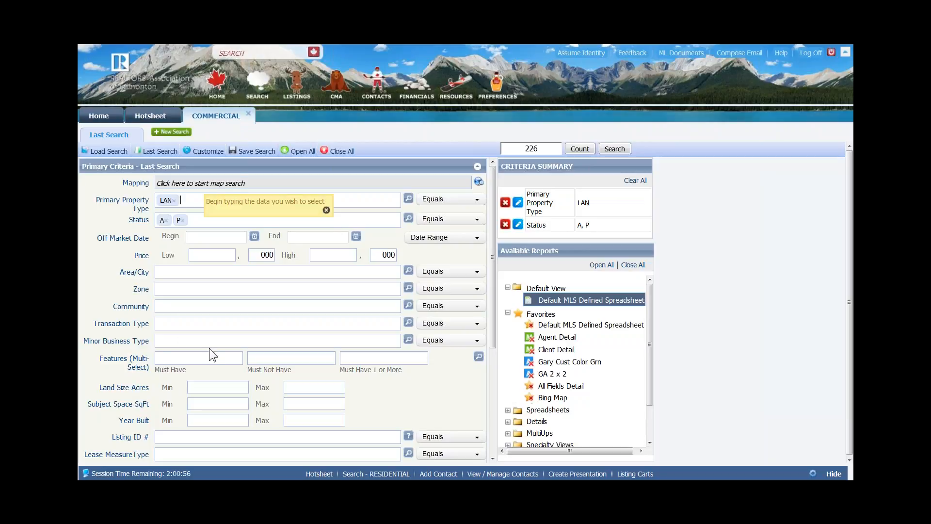
- Scroll down the criteria form and bring up the Save Search options
{"action": "scroll", "coordinate": [209, 348], "scroll_direction": "down", "scroll_amount": 3}
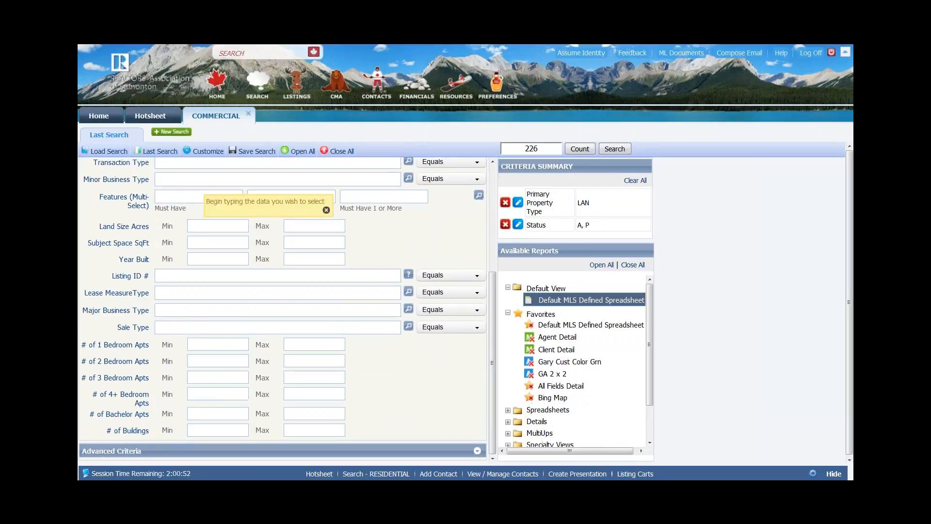
{"action": "left_click", "coordinate": [255, 151]}
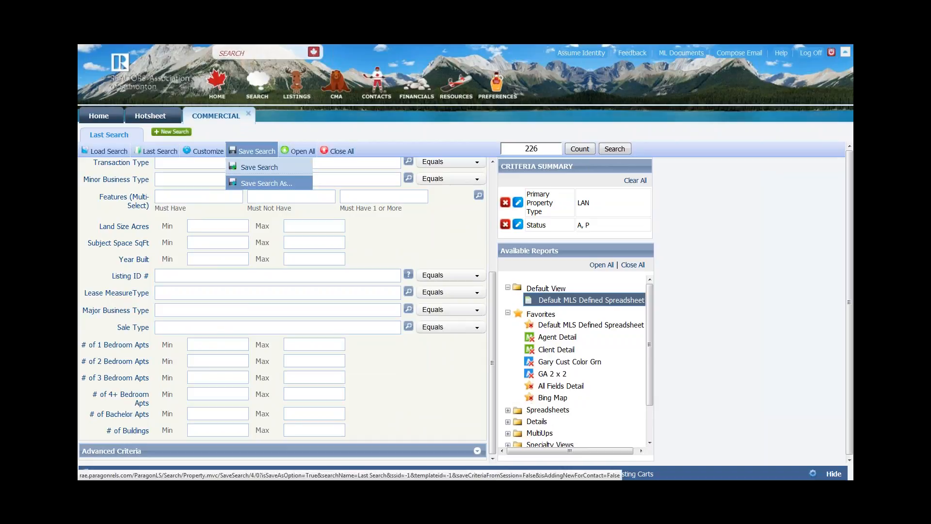
- Save the search as 'Accounting', replacing 'Last Search', as a template with criteria values
{"action": "left_click", "coordinate": [262, 184]}
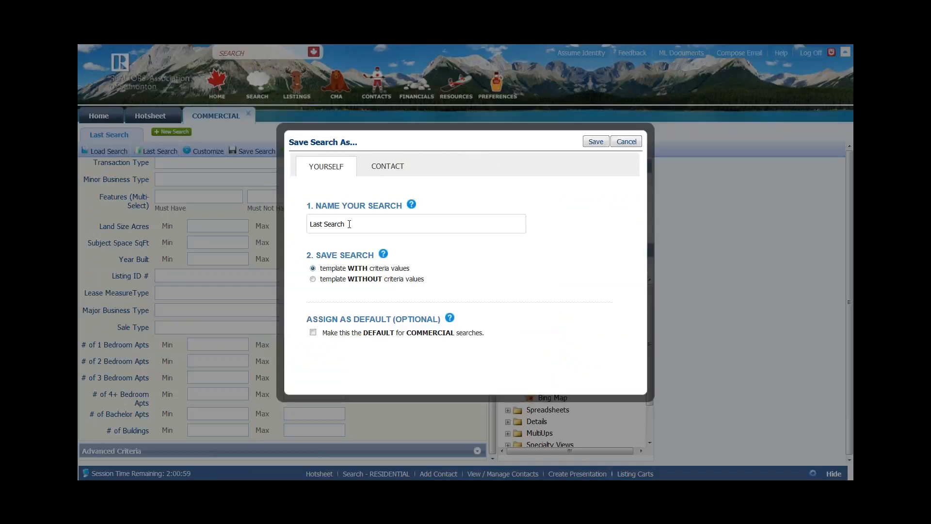
{"action": "left_click_drag", "start_coordinate": [350, 224], "coordinate": [250, 242]}
{"action": "type", "text": "Accounty"}
{"action": "key", "text": "BackSpace"}
{"action": "type", "text": "ing"}
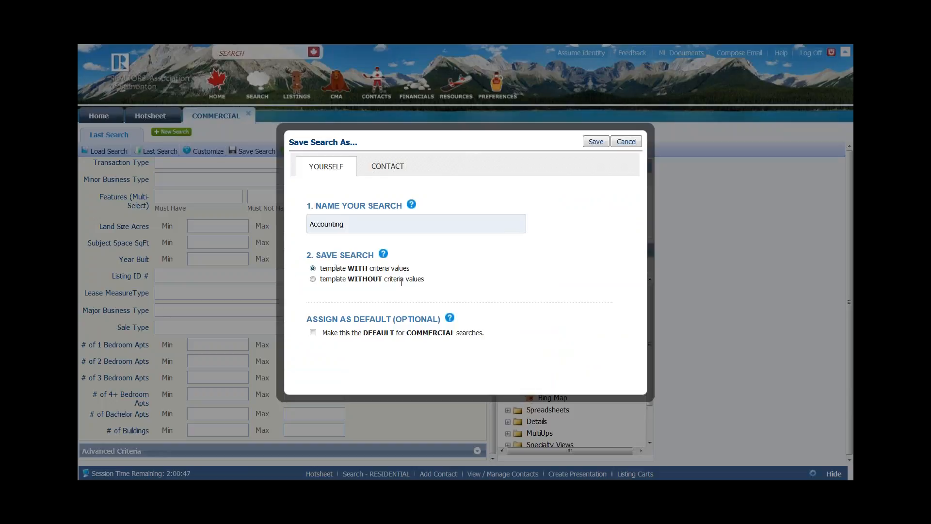
{"action": "left_click", "coordinate": [313, 333]}
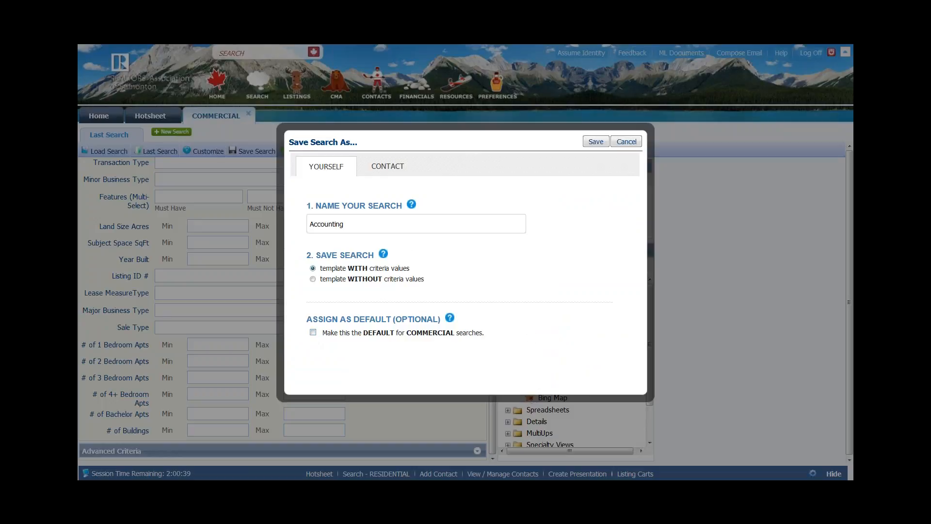
{"action": "left_click", "coordinate": [355, 226]}
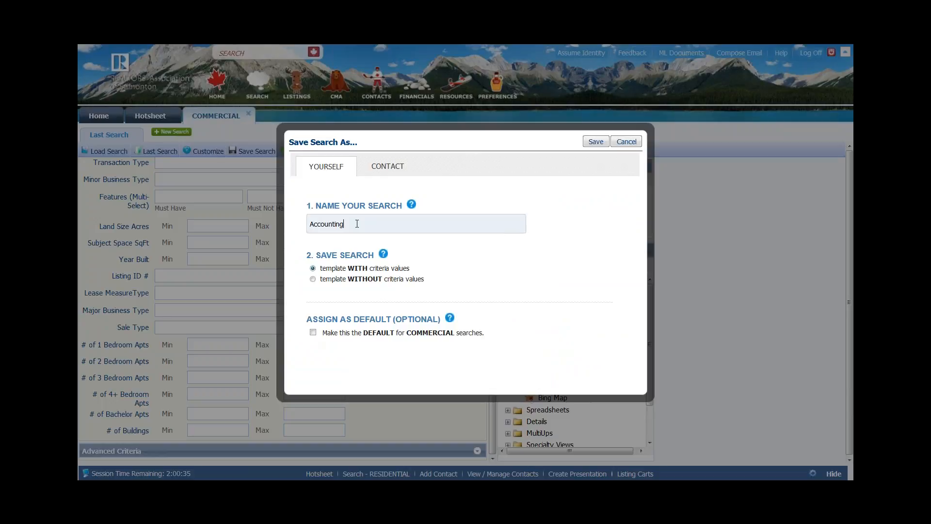
{"action": "left_click", "coordinate": [596, 142]}
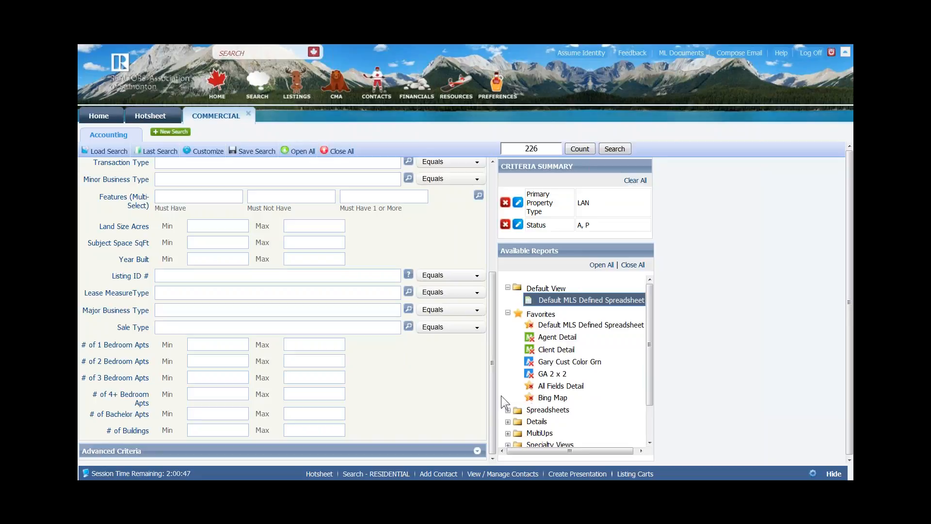
{"action": "left_click_drag", "start_coordinate": [499, 355], "coordinate": [504, 253]}
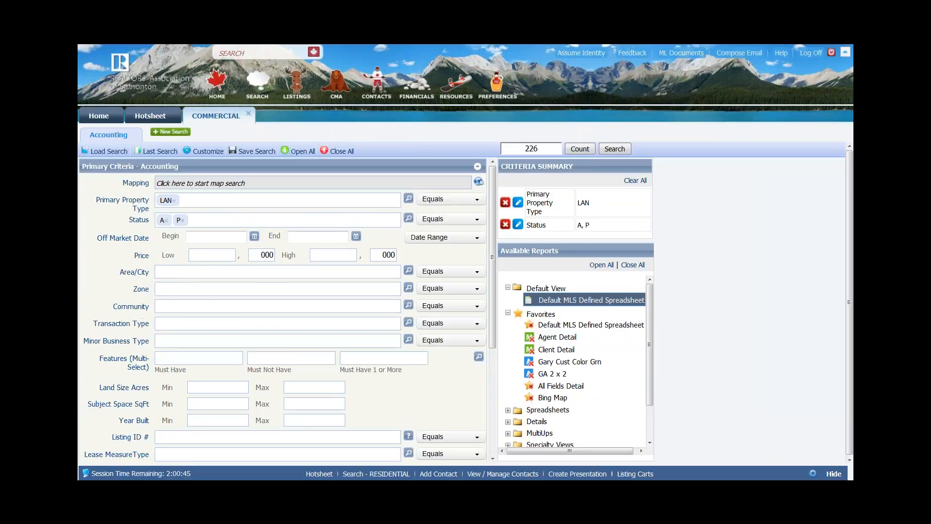
{"action": "mouse_move", "coordinate": [94, 151]}
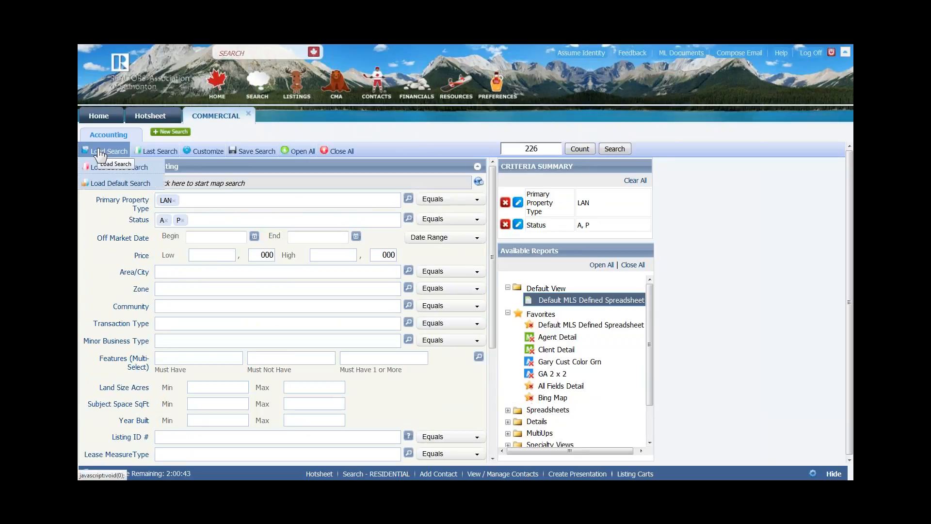
{"action": "left_click", "coordinate": [101, 154]}
{"action": "left_click", "coordinate": [101, 168]}
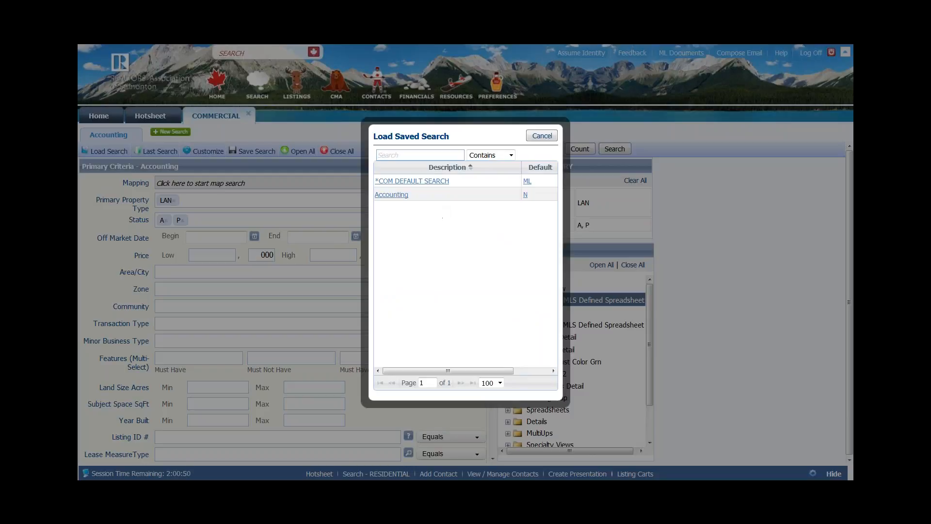
{"action": "type", "text": "acc"}
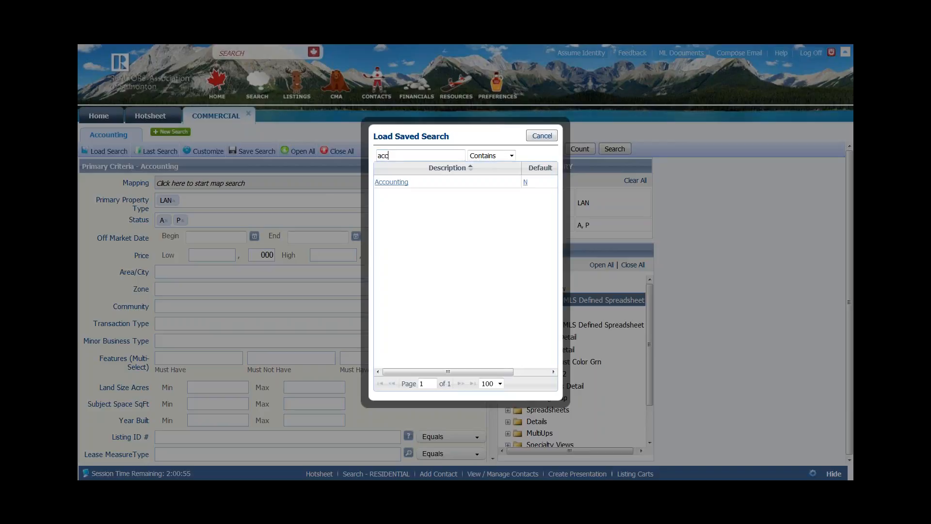
{"action": "left_click", "coordinate": [534, 140]}
{"action": "left_click", "coordinate": [249, 153]}
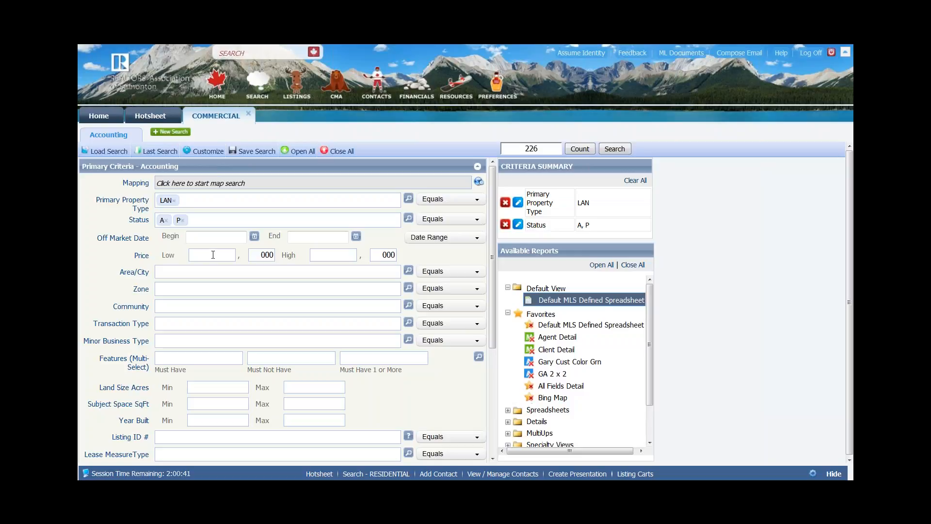
- Add BWP and IND alongside LAN as Primary Property Types, giving 450 listings
{"action": "mouse_move", "coordinate": [259, 153]}
{"action": "left_click", "coordinate": [408, 198]}
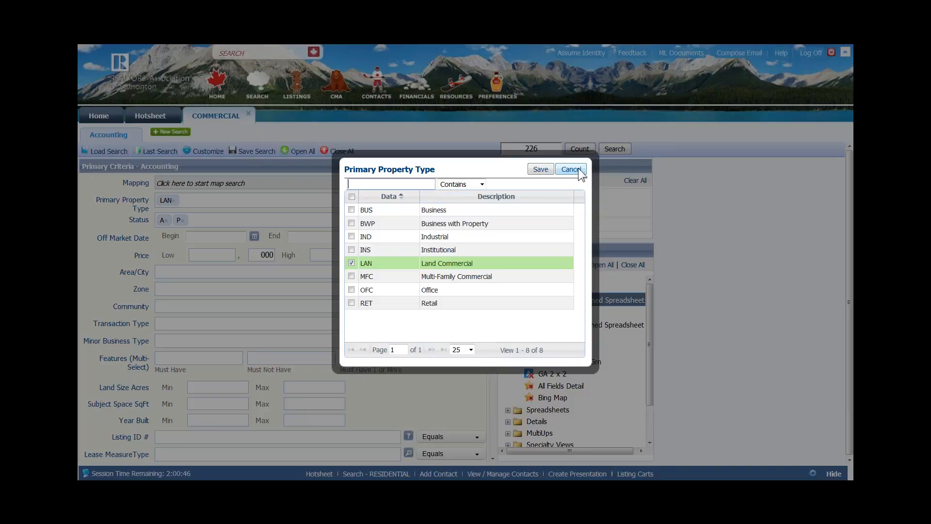
{"action": "left_click", "coordinate": [352, 222]}
{"action": "left_click", "coordinate": [351, 237]}
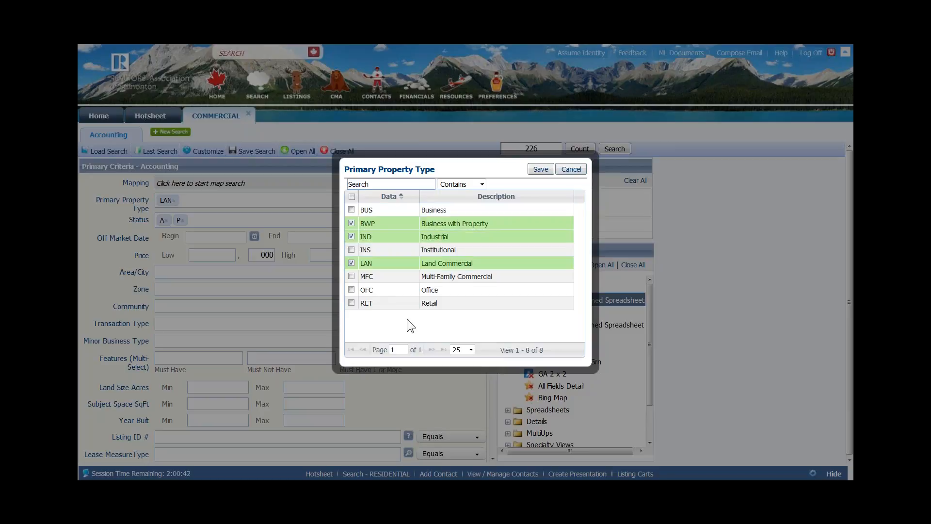
{"action": "left_click", "coordinate": [538, 166]}
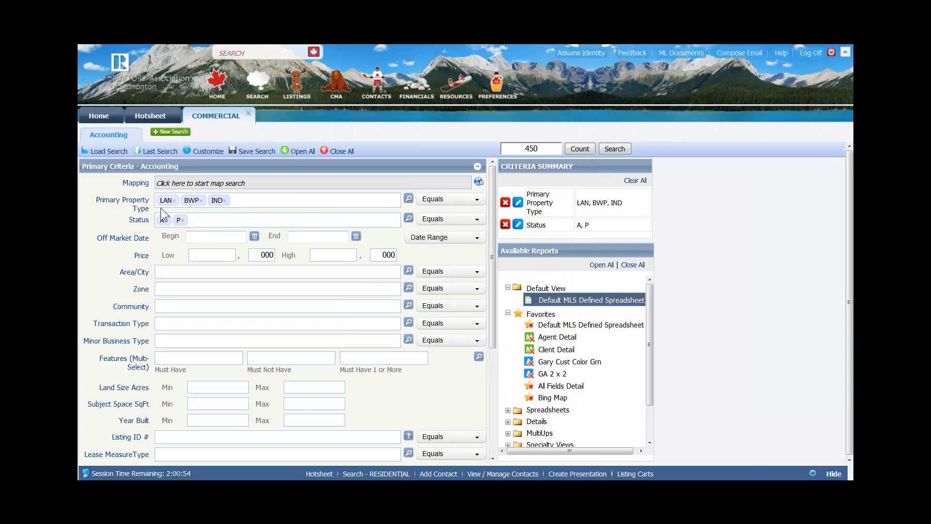
{"action": "left_click", "coordinate": [409, 220]}
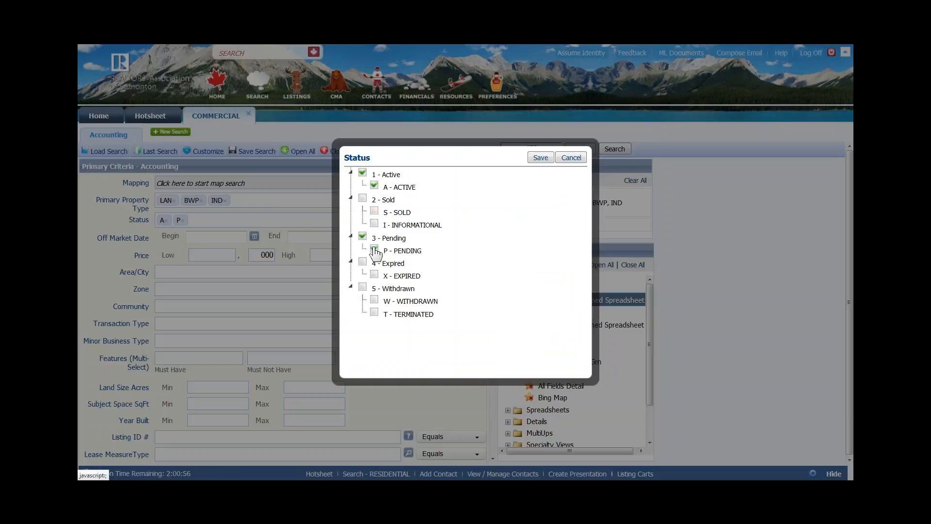
- Add S (sold) to the Status criterion with A and P, raising the count to 5,680
{"action": "left_click", "coordinate": [373, 213]}
{"action": "left_click", "coordinate": [541, 158]}
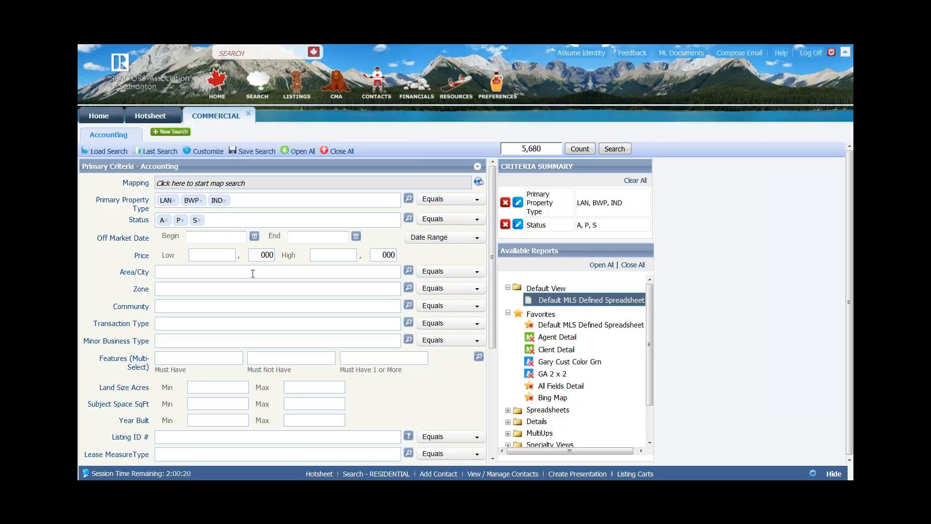
{"action": "left_click", "coordinate": [219, 238]}
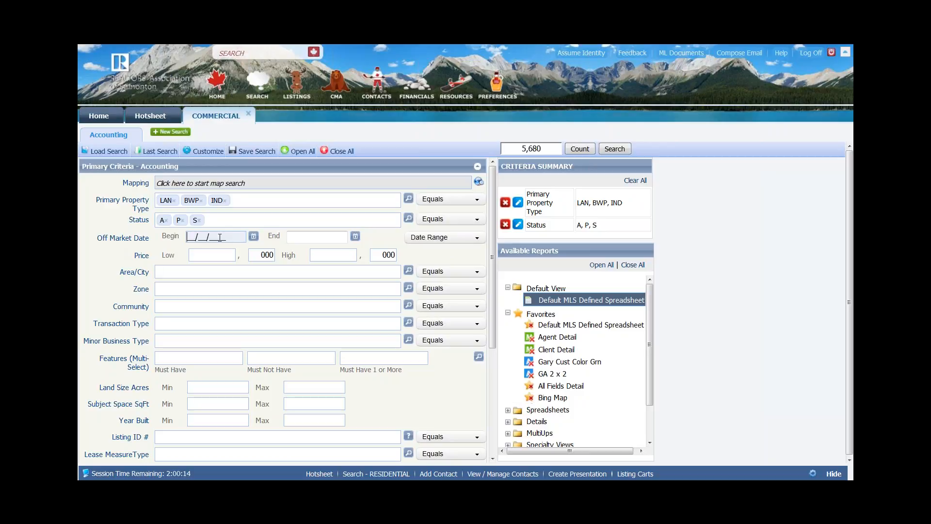
- Set the Off Market Date begin to 08/09/2015 from the calendar
{"action": "left_click", "coordinate": [254, 237]}
{"action": "left_click", "coordinate": [284, 266]}
{"action": "left_click", "coordinate": [284, 267]}
{"action": "left_click", "coordinate": [284, 266]}
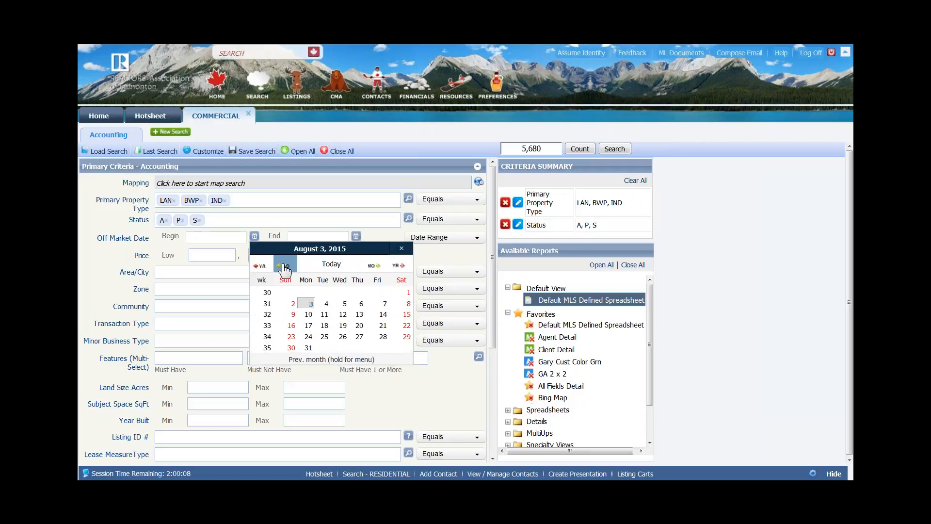
{"action": "left_click", "coordinate": [292, 314]}
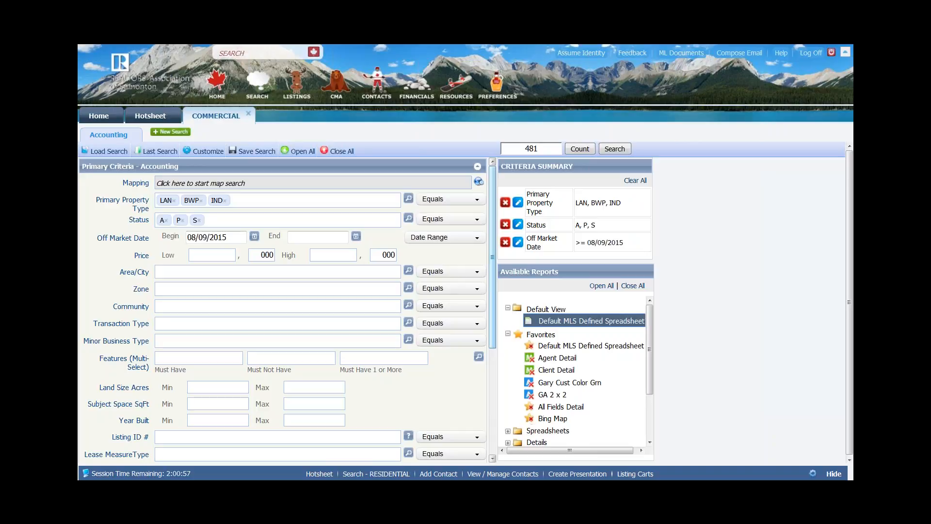
{"action": "left_click", "coordinate": [431, 238]}
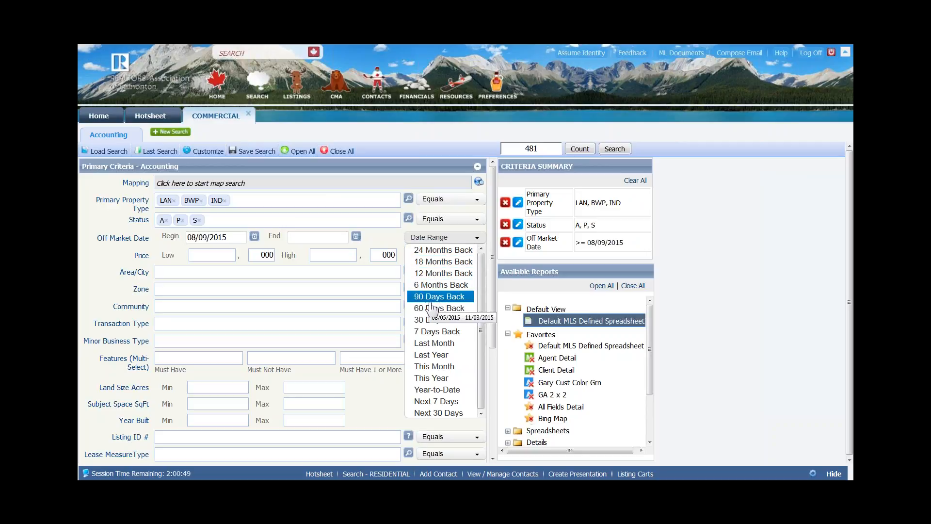
- Switch the Off Market Date criterion to the 12 Months Back range
{"action": "left_click", "coordinate": [433, 274]}
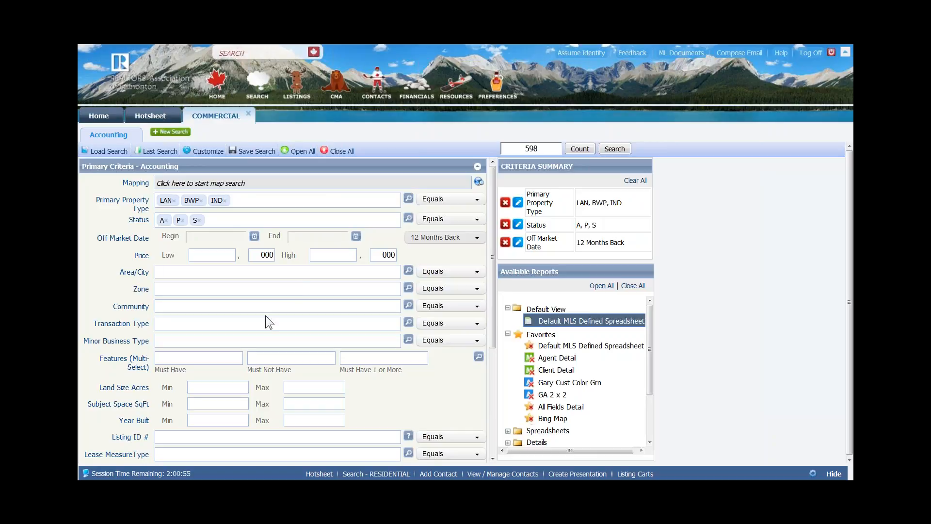
{"action": "left_click", "coordinate": [225, 253]}
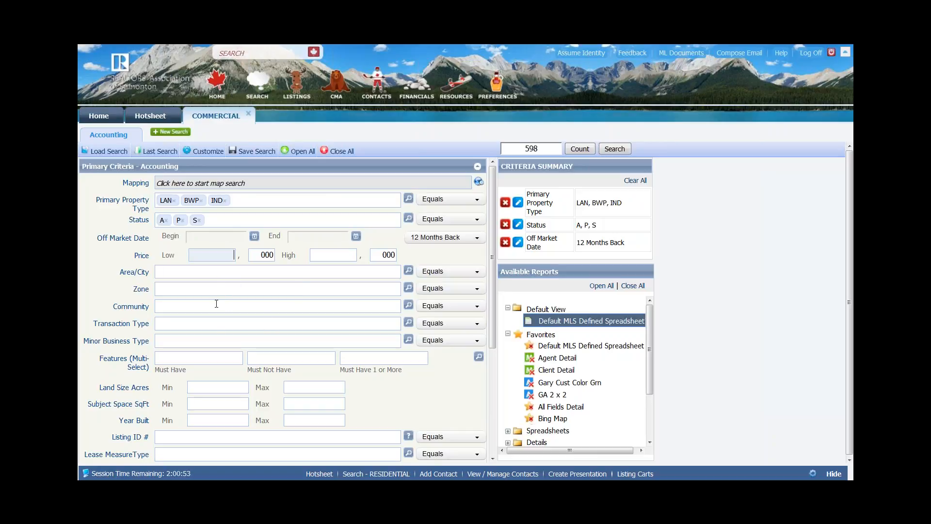
- Filter Price with a low of 1000 and a high of 1500
{"action": "type", "text": "1000"}
{"action": "left_click", "coordinate": [262, 255]}
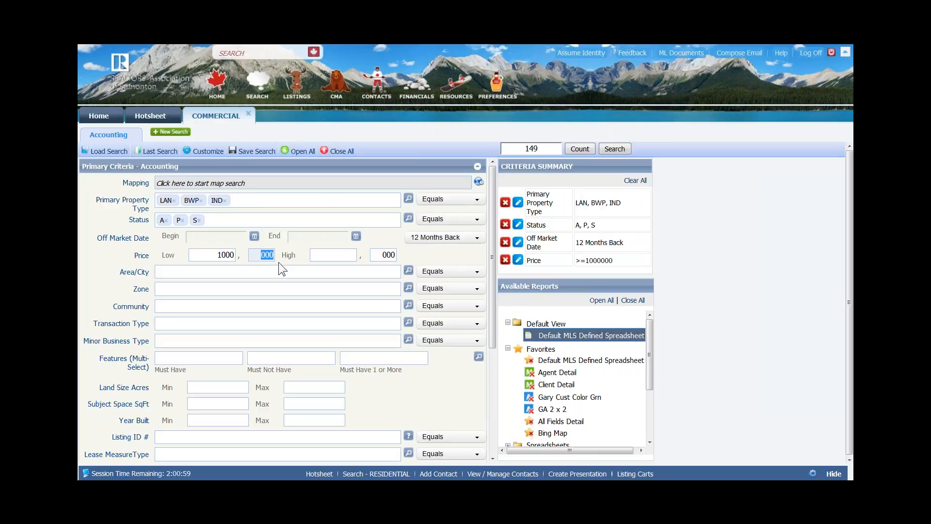
{"action": "left_click", "coordinate": [340, 256]}
{"action": "type", "text": "1500"}
{"action": "key", "text": "Tab"}
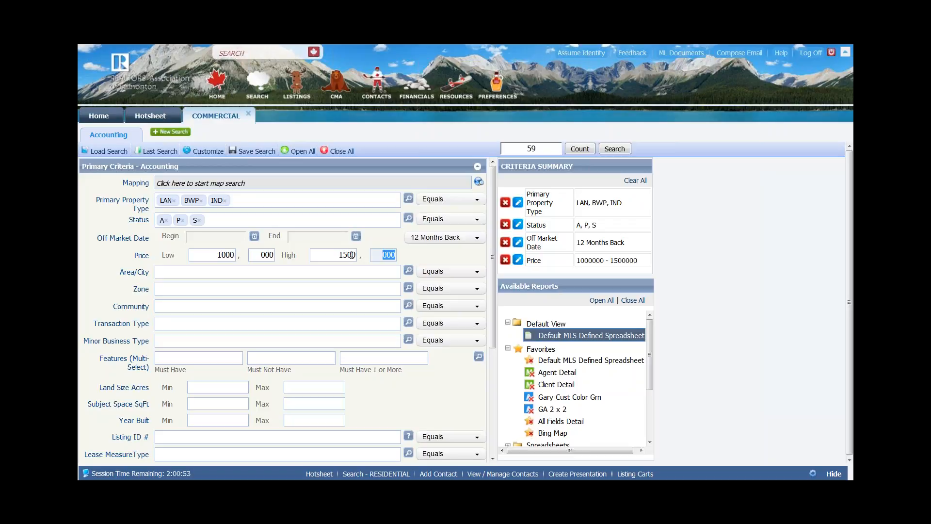
- Clear both price limits, then cap Price at a high of 1500 only
{"action": "left_click", "coordinate": [222, 256]}
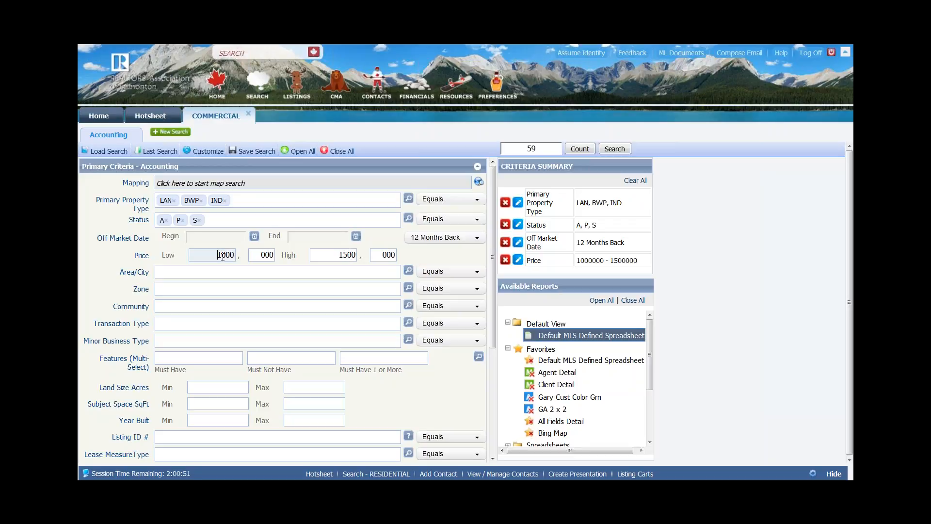
{"action": "double_click", "coordinate": [333, 257]}
{"action": "key", "text": "BackSpace"}
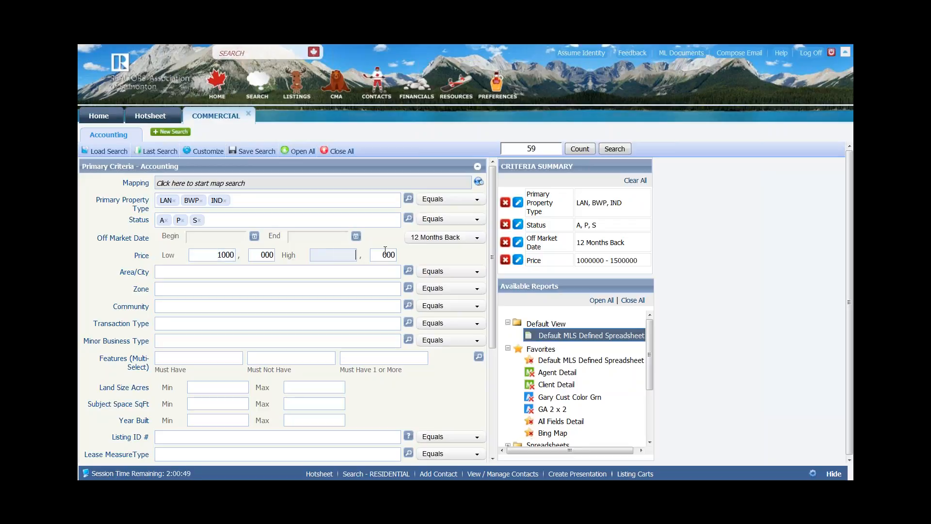
{"action": "key", "text": "Tab"}
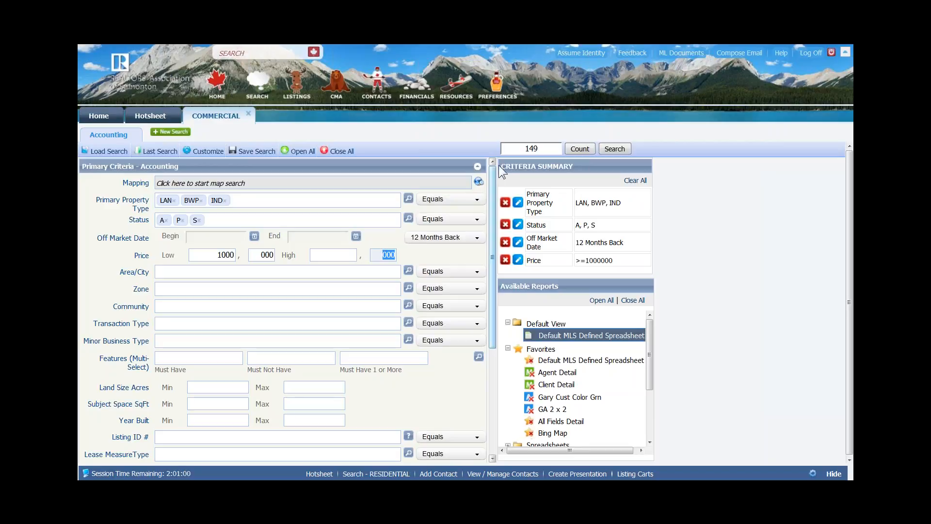
{"action": "left_click_drag", "start_coordinate": [216, 256], "coordinate": [235, 257]}
{"action": "key", "text": "BackSpace"}
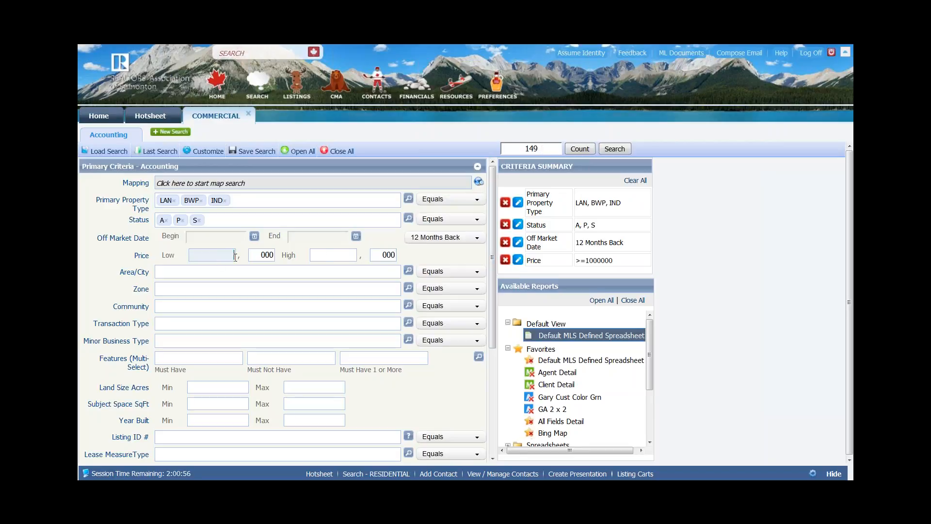
{"action": "key", "text": "Tab"}
{"action": "key", "text": "Tab"}
{"action": "type", "text": "1500"}
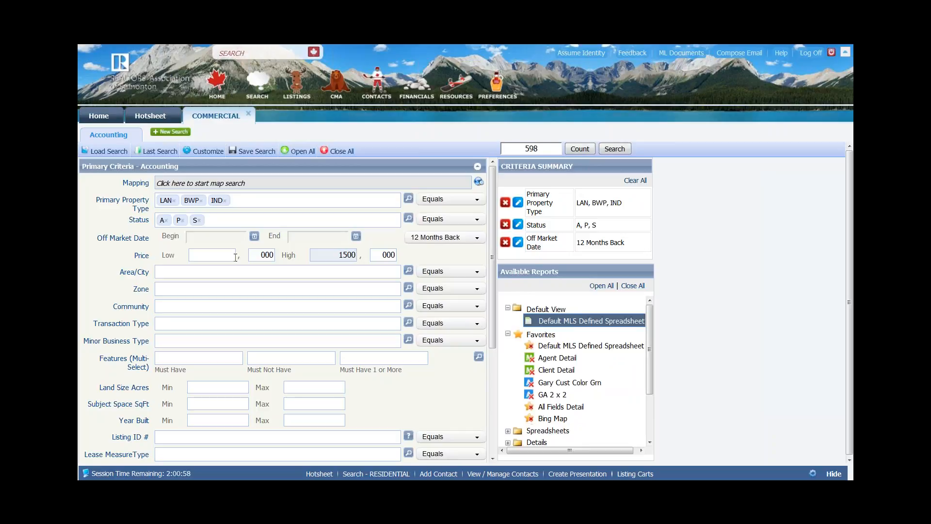
{"action": "key", "text": "Tab"}
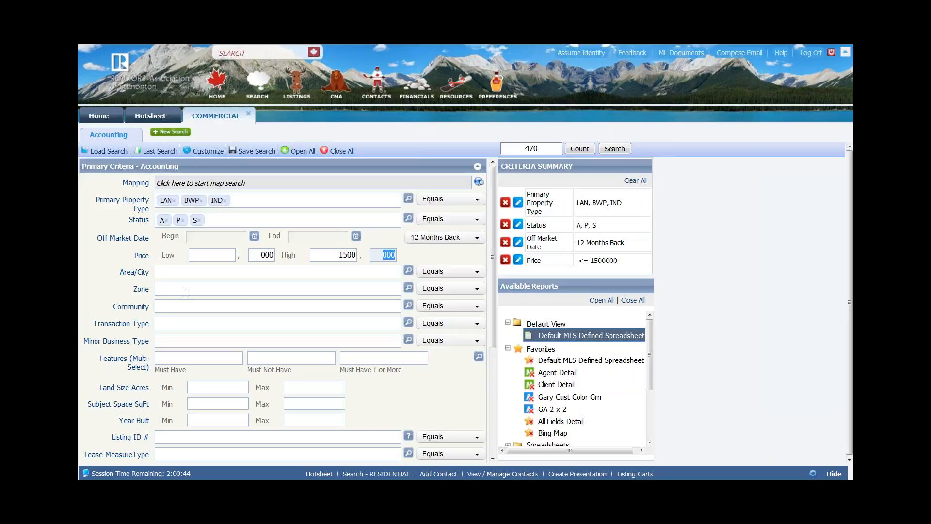
- Show the Area/City lookup list at 100 areas per page
{"action": "left_click", "coordinate": [408, 270]}
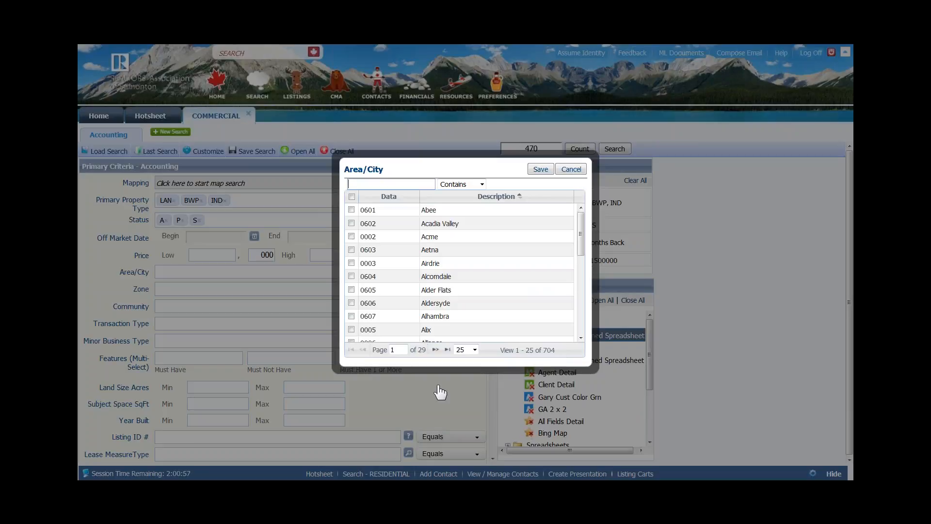
{"action": "left_click", "coordinate": [474, 349]}
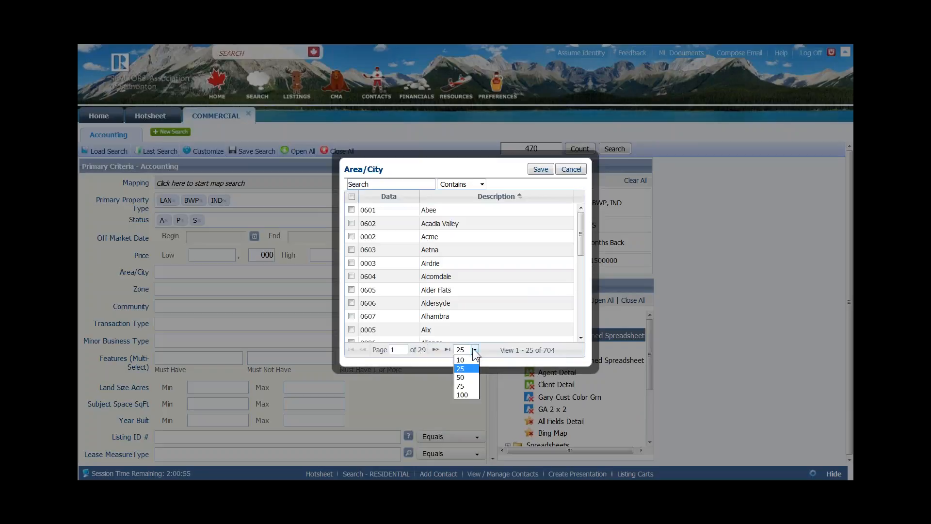
{"action": "left_click", "coordinate": [467, 398]}
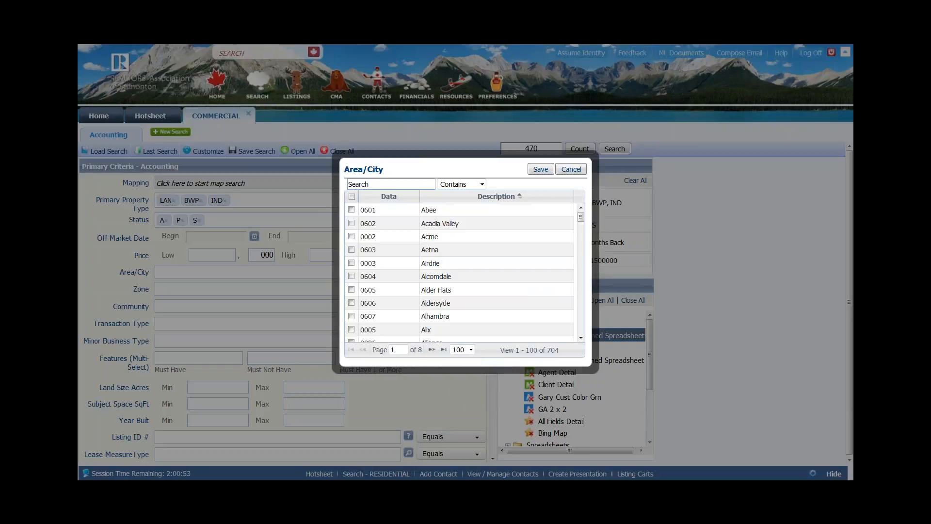
- Filter areas by 'glen' and save Glendon (0127) and Glenevis (0714) to the search
{"action": "left_click", "coordinate": [365, 185]}
{"action": "type", "text": "ga"}
{"action": "key", "text": "BackSpace"}
{"action": "type", "text": "lan"}
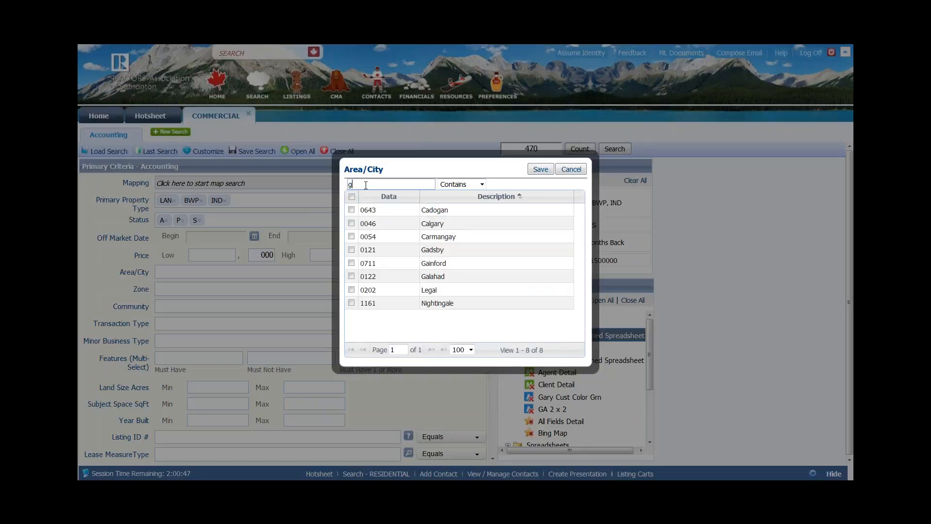
{"action": "key", "text": "BackSpace"}
{"action": "key", "text": "BackSpace"}
{"action": "key", "text": "BackSpace"}
{"action": "type", "text": "e"}
{"action": "key", "text": "BackSpace"}
{"action": "key", "text": "BackSpace"}
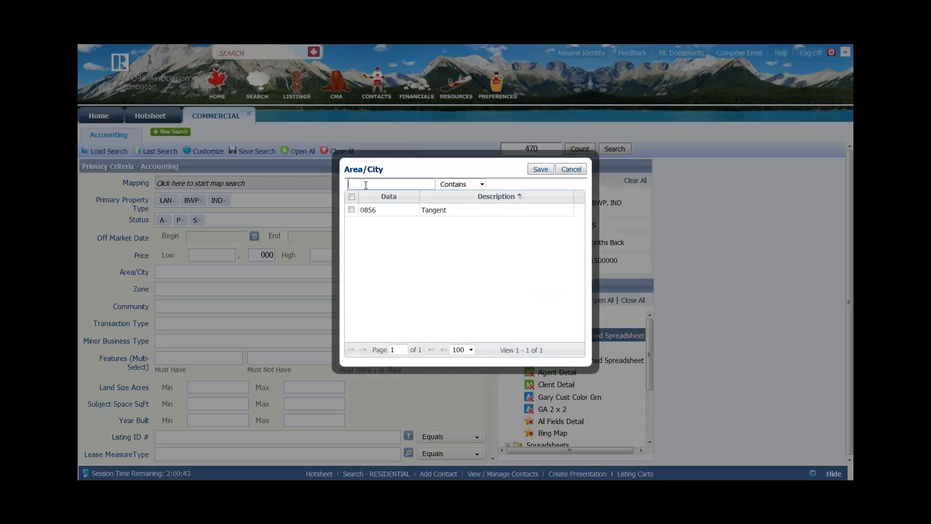
{"action": "type", "text": "glan"}
{"action": "key", "text": "BackSpace"}
{"action": "key", "text": "BackSpace"}
{"action": "type", "text": "en"}
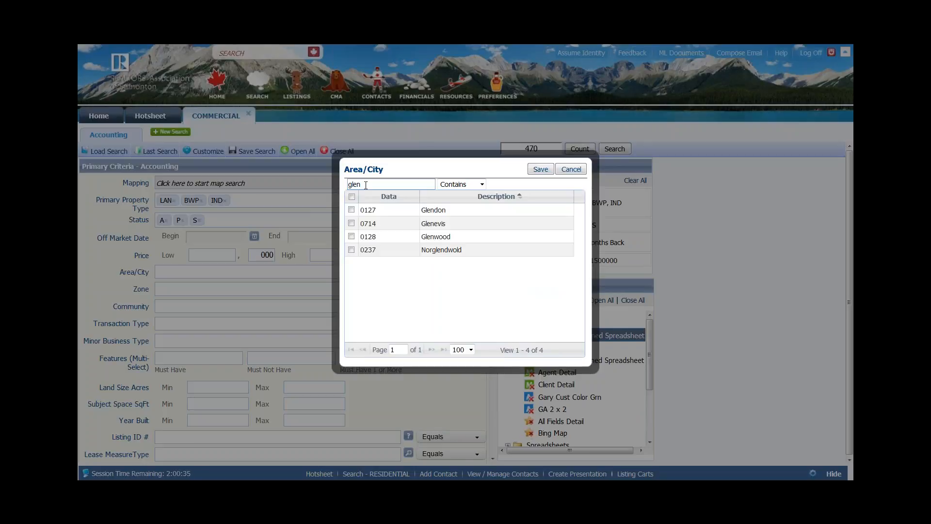
{"action": "left_click", "coordinate": [351, 209]}
{"action": "left_click", "coordinate": [351, 223]}
{"action": "left_click", "coordinate": [540, 170]}
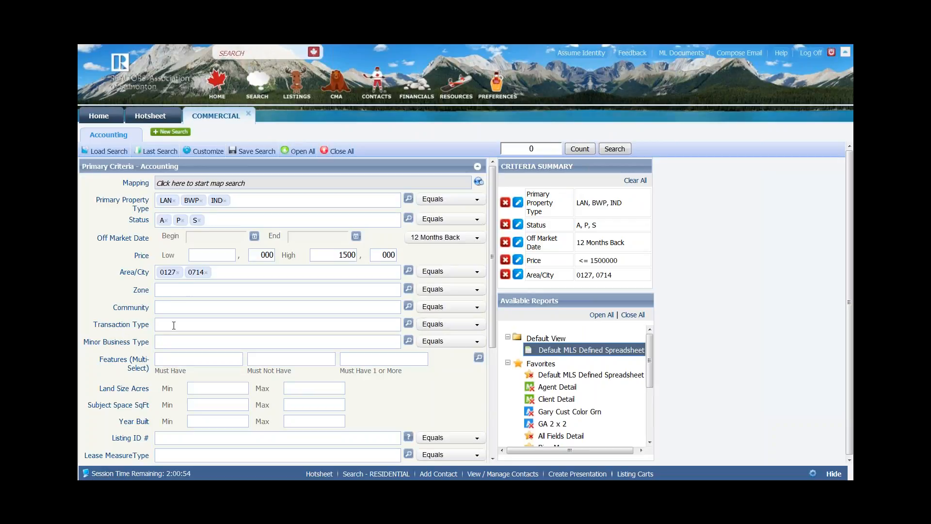
- Remove Glendon (0127) from Area/City and bring the Price criterion back for editing
{"action": "left_click", "coordinate": [178, 273]}
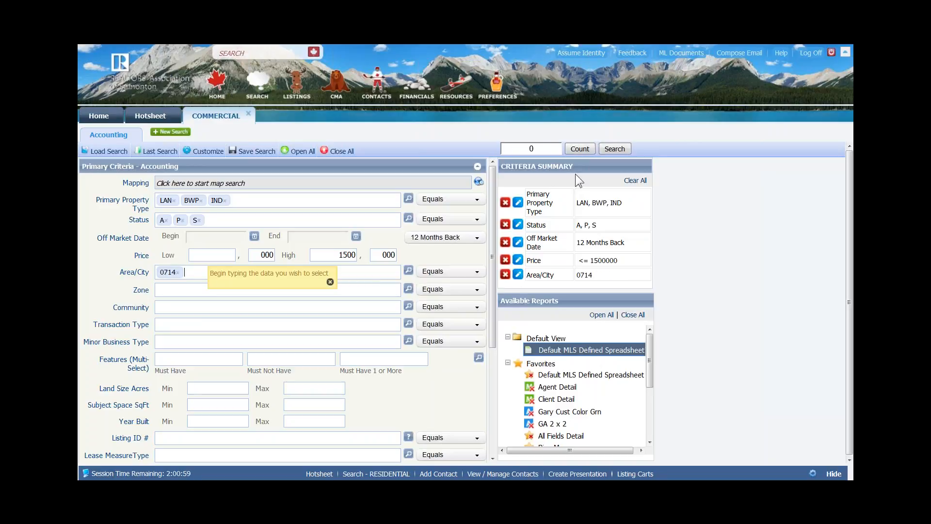
{"action": "left_click", "coordinate": [505, 275]}
{"action": "left_click", "coordinate": [518, 261]}
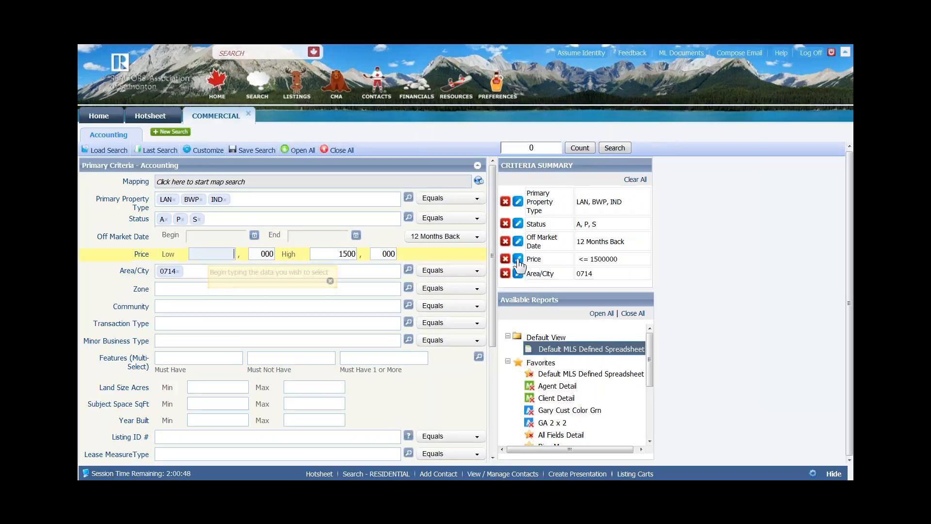
{"action": "left_click", "coordinate": [523, 258]}
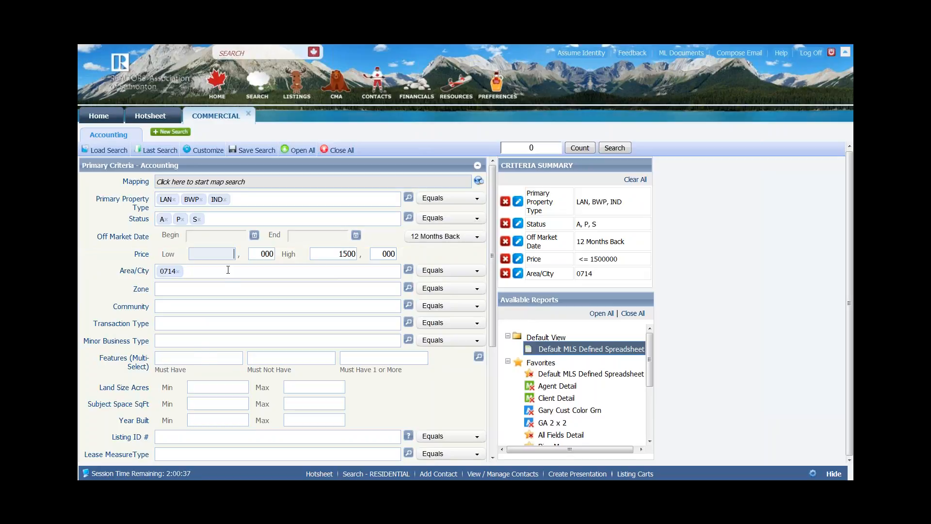
- Enter Price low 1000 and high 0, dismiss the price warning, and remove area 0714
{"action": "type", "text": "1000"}
{"action": "key", "text": "Tab"}
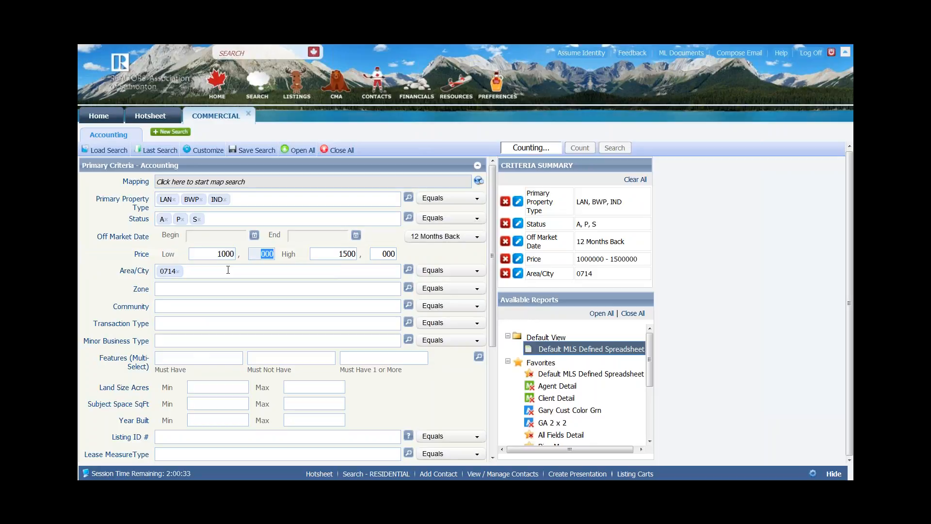
{"action": "key", "text": "Tab"}
{"action": "type", "text": "0"}
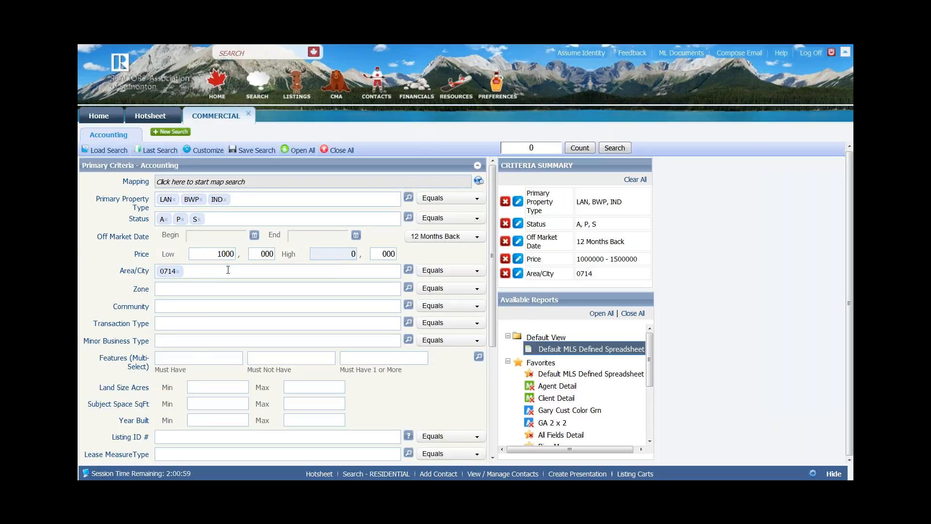
{"action": "key", "text": "Tab"}
{"action": "left_click", "coordinate": [545, 219]}
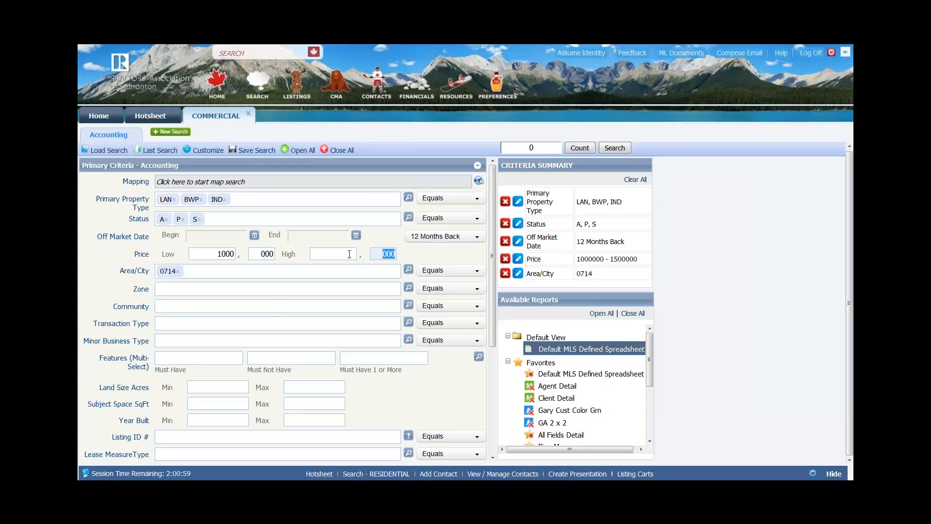
{"action": "left_click", "coordinate": [178, 271]}
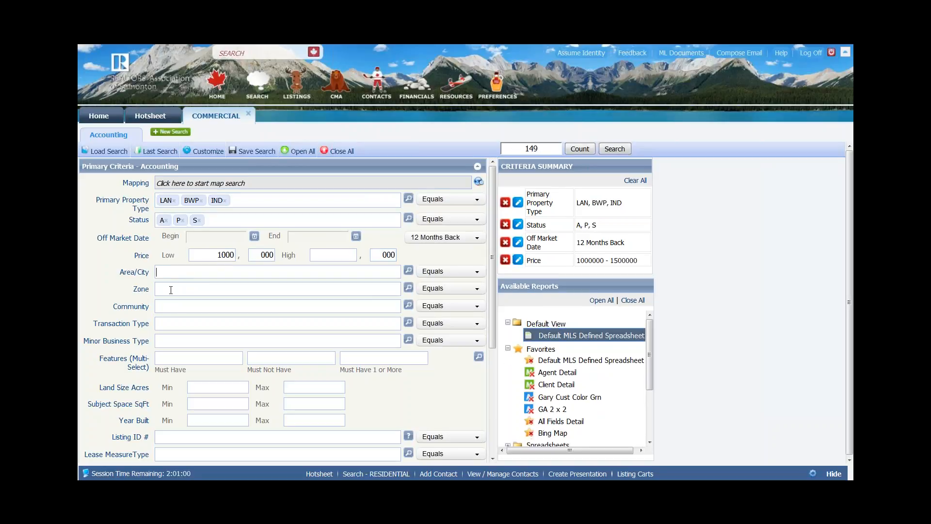
{"action": "scroll", "coordinate": [179, 306], "scroll_direction": "down", "scroll_amount": 2}
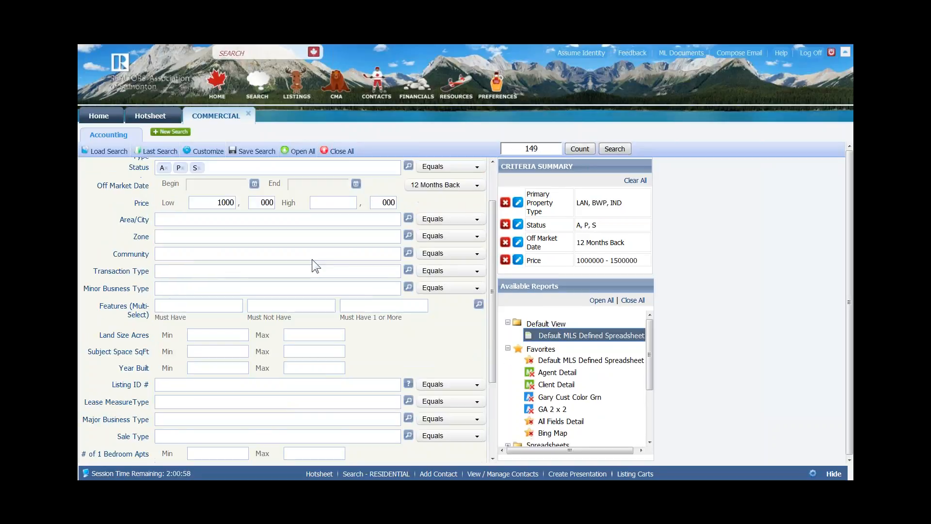
- Look through the Transaction Type and Minor Business Type lookups, closing both without choosing anything
{"action": "left_click", "coordinate": [409, 271]}
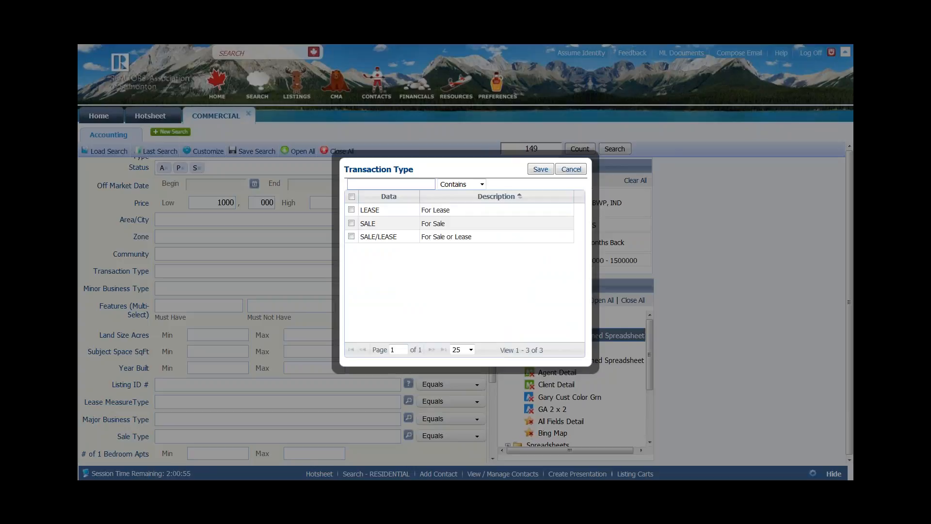
{"action": "left_click", "coordinate": [572, 169]}
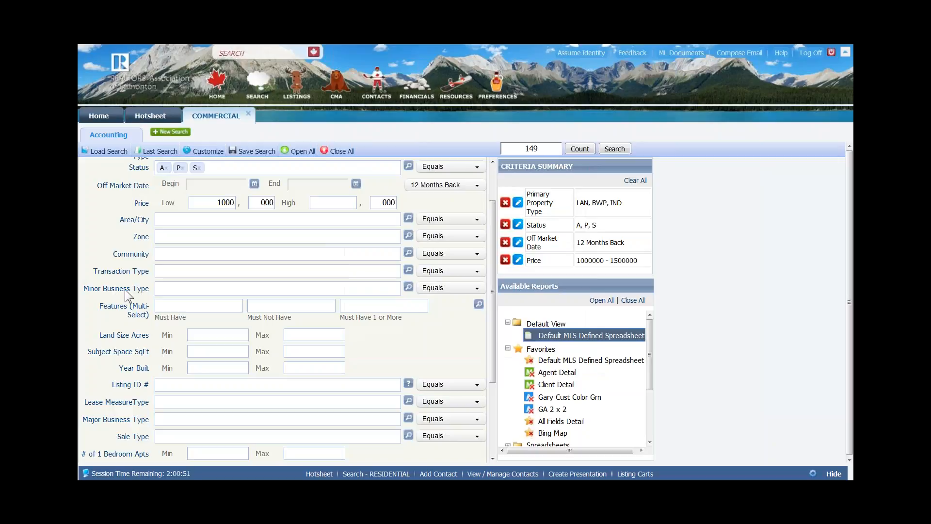
{"action": "left_click", "coordinate": [410, 287]}
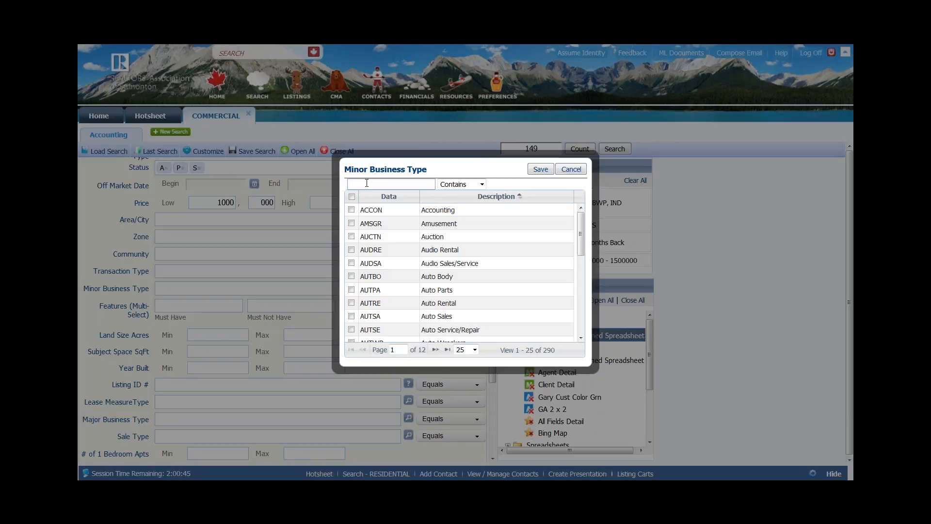
{"action": "left_click", "coordinate": [580, 169]}
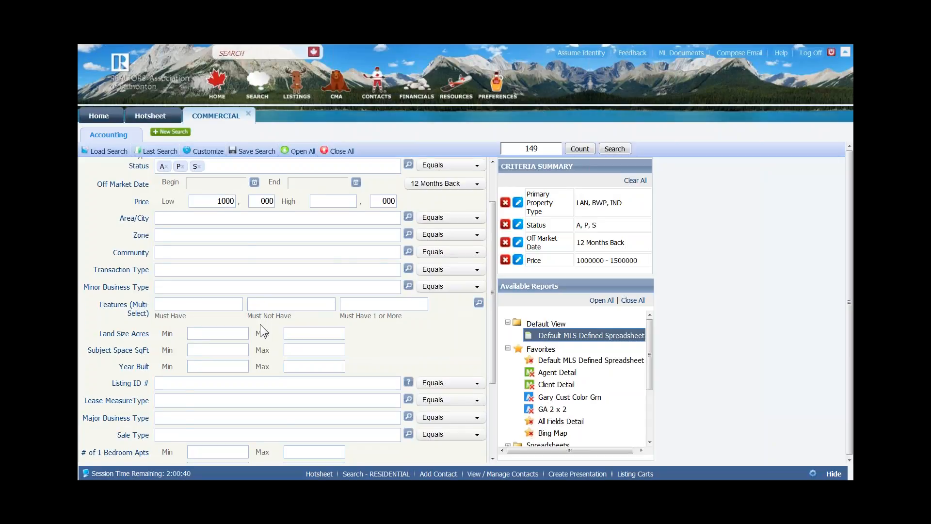
- Move down the search form to the Features (Multi-Select) fields and click around them
{"action": "scroll", "coordinate": [263, 354], "scroll_direction": "down", "scroll_amount": 3}
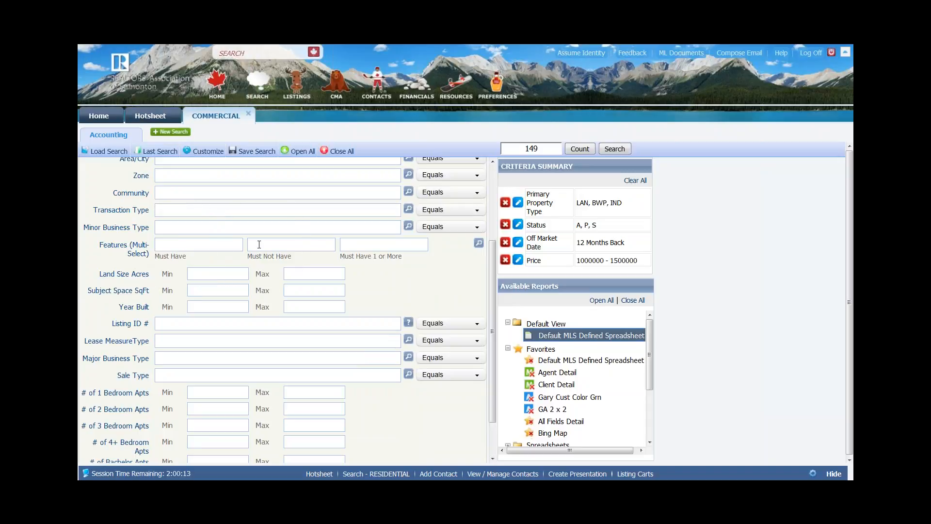
{"action": "left_click", "coordinate": [353, 245]}
{"action": "left_click", "coordinate": [353, 245]}
{"action": "left_click", "coordinate": [193, 247]}
{"action": "left_click", "coordinate": [270, 241]}
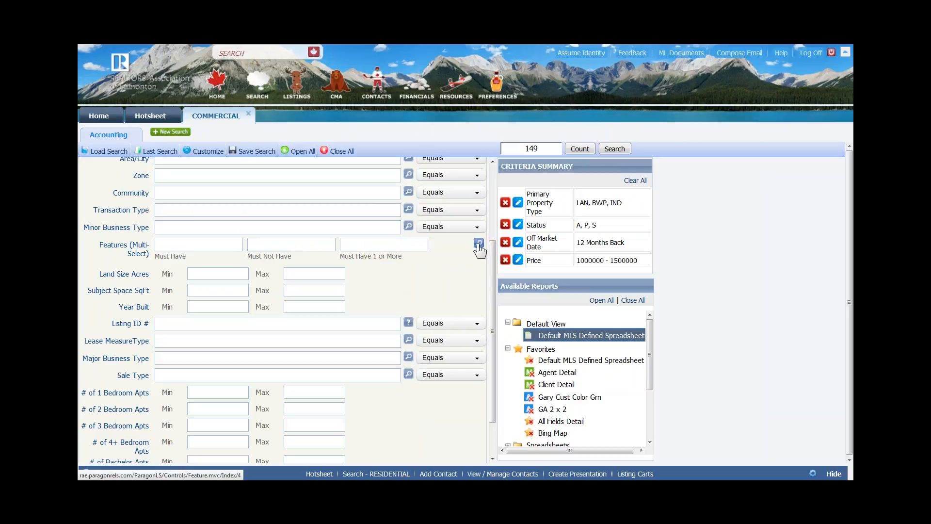
- In the Features lookup, collapse all categories and expand FL - FLOORING
{"action": "left_click", "coordinate": [479, 244]}
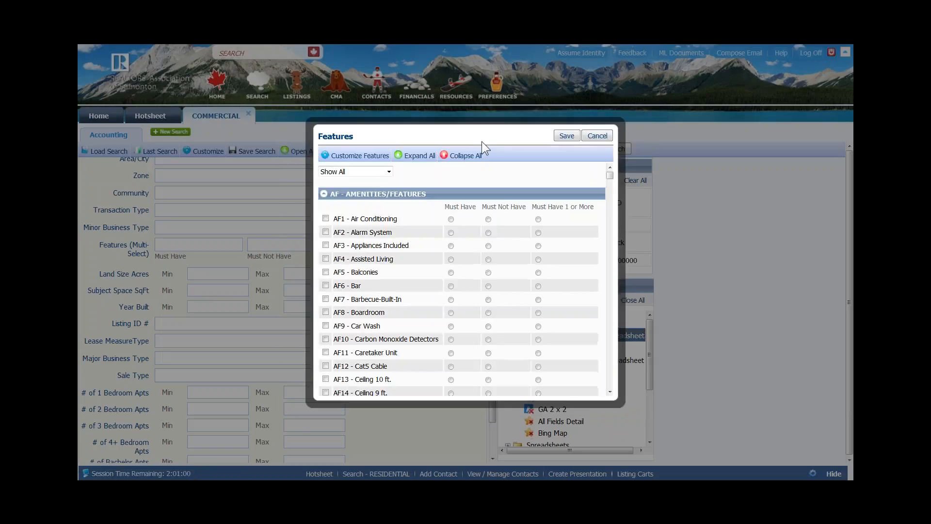
{"action": "left_click", "coordinate": [470, 156]}
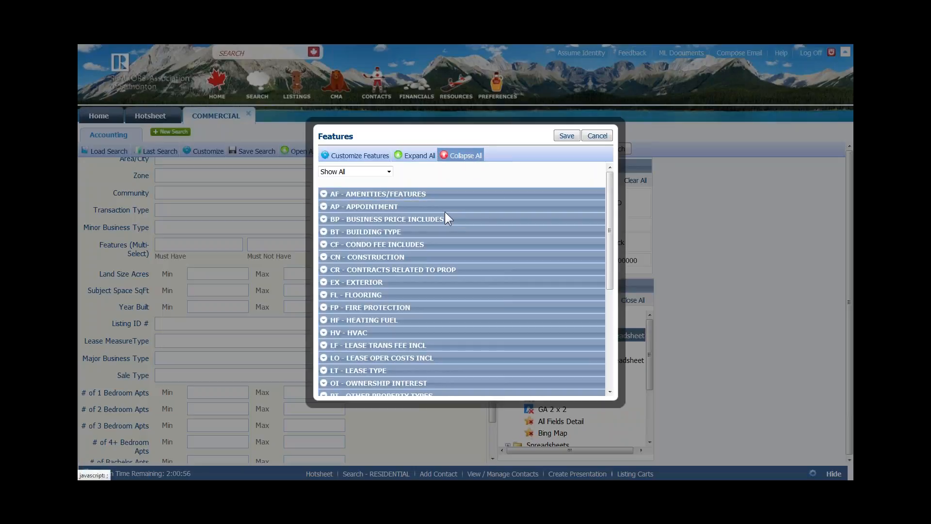
{"action": "scroll", "coordinate": [447, 224], "scroll_direction": "down", "scroll_amount": 2}
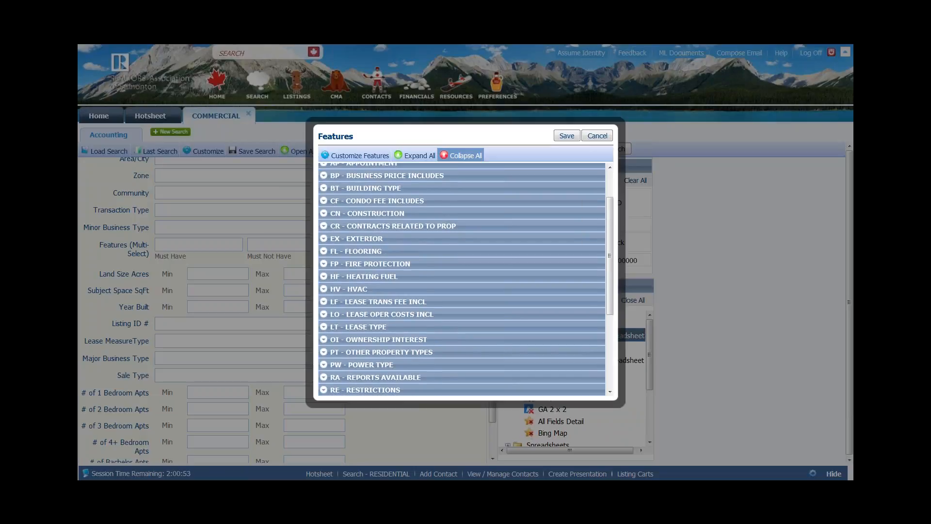
{"action": "scroll", "coordinate": [353, 206], "scroll_direction": "down", "scroll_amount": 2}
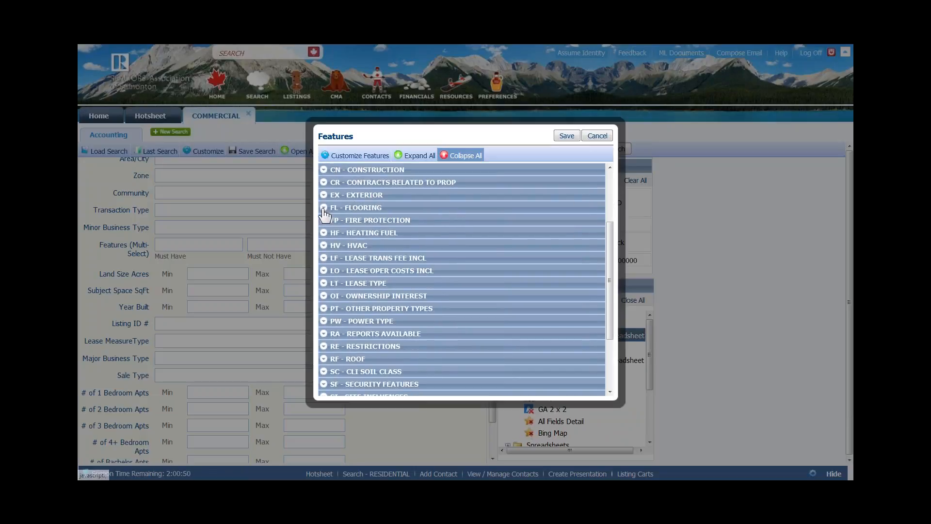
{"action": "left_click", "coordinate": [323, 208]}
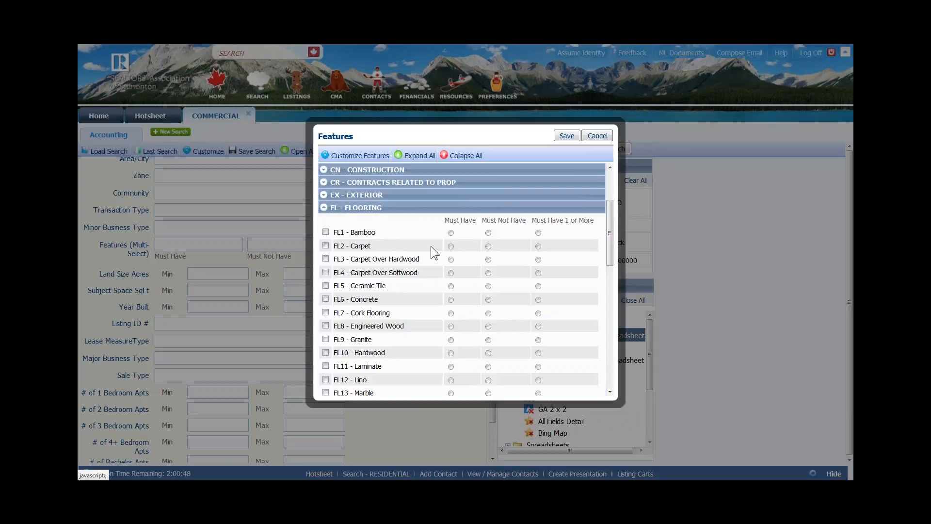
{"action": "scroll", "coordinate": [433, 251], "scroll_direction": "down", "scroll_amount": 2}
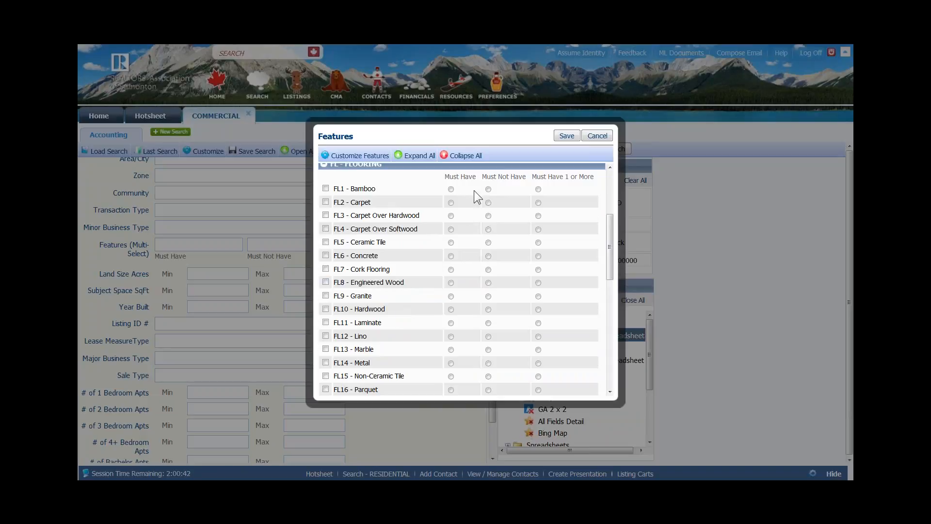
- Set Bamboo and Carpet Over Hardwood to Must Have 1 or More, and Ceramic Tile to Must Not Have
{"action": "left_click", "coordinate": [451, 188]}
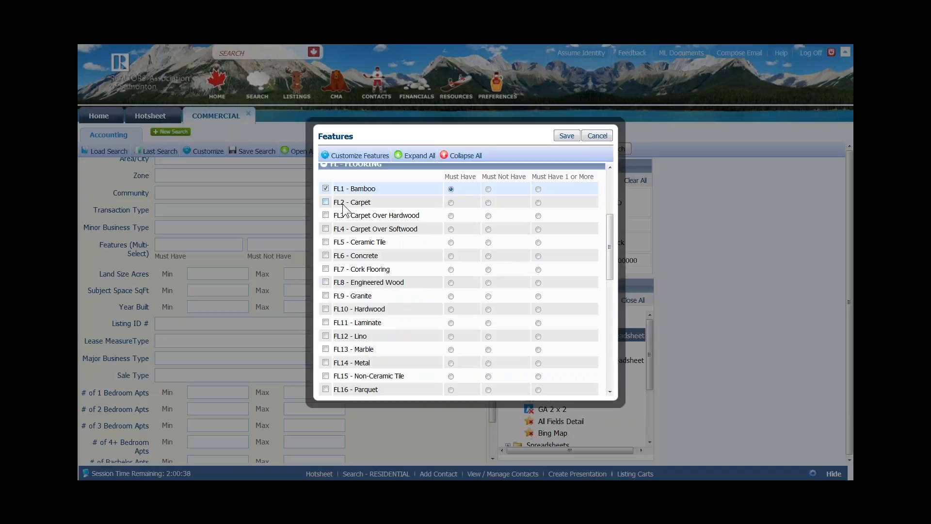
{"action": "left_click", "coordinate": [326, 188]}
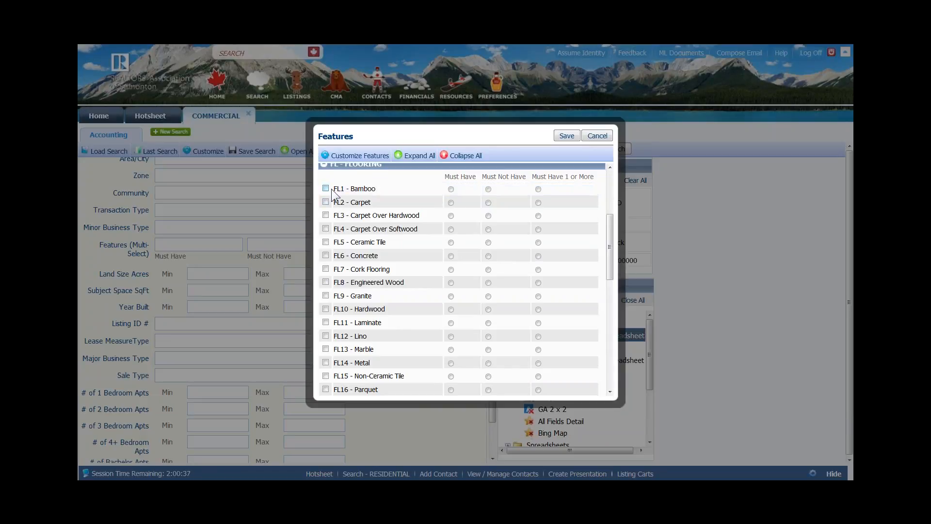
{"action": "left_click", "coordinate": [539, 188]}
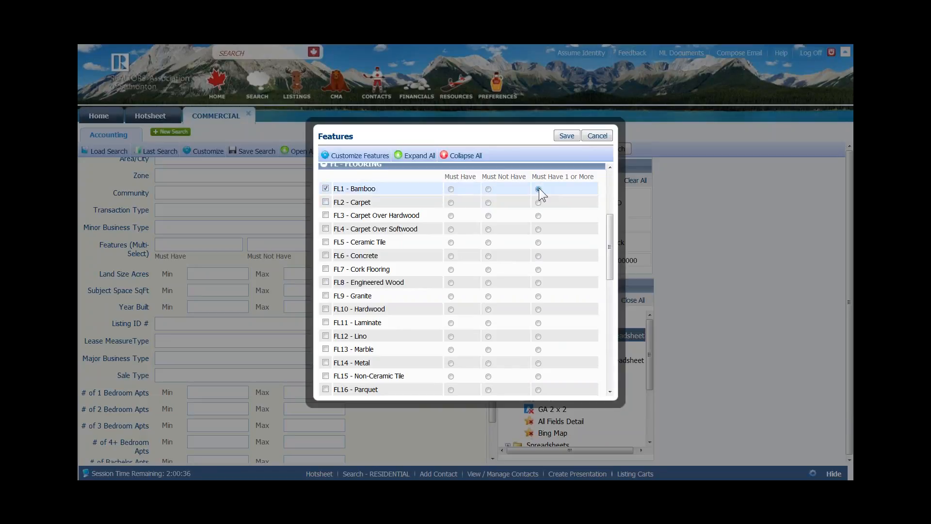
{"action": "left_click", "coordinate": [539, 216]}
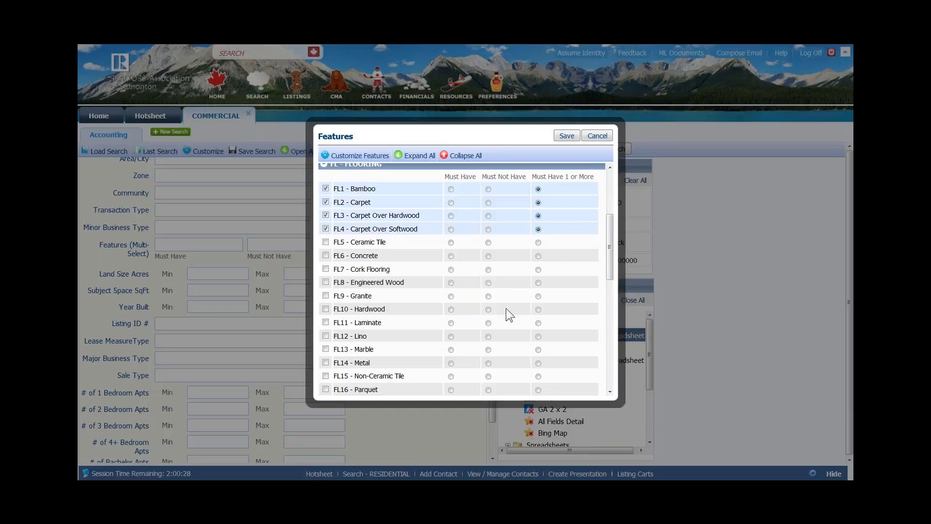
{"action": "left_click", "coordinate": [488, 242]}
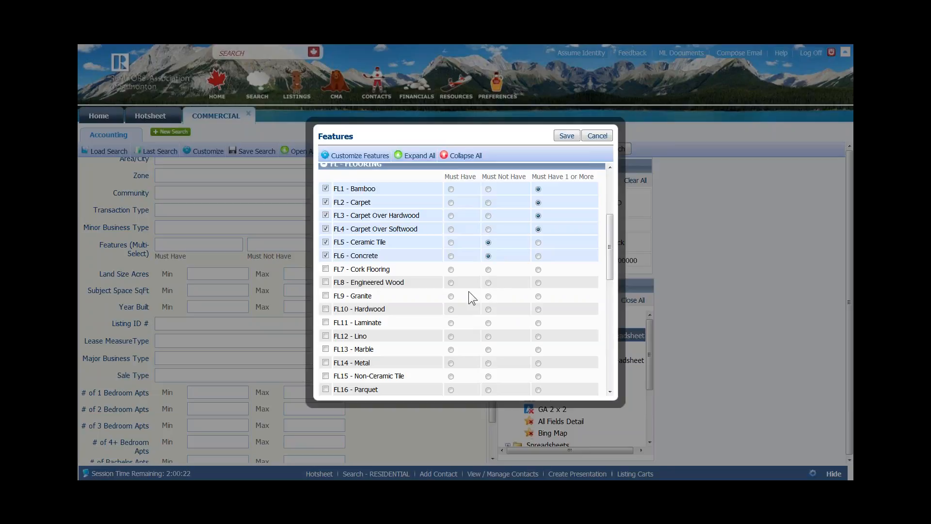
{"action": "scroll", "coordinate": [435, 307], "scroll_direction": "down", "scroll_amount": 3}
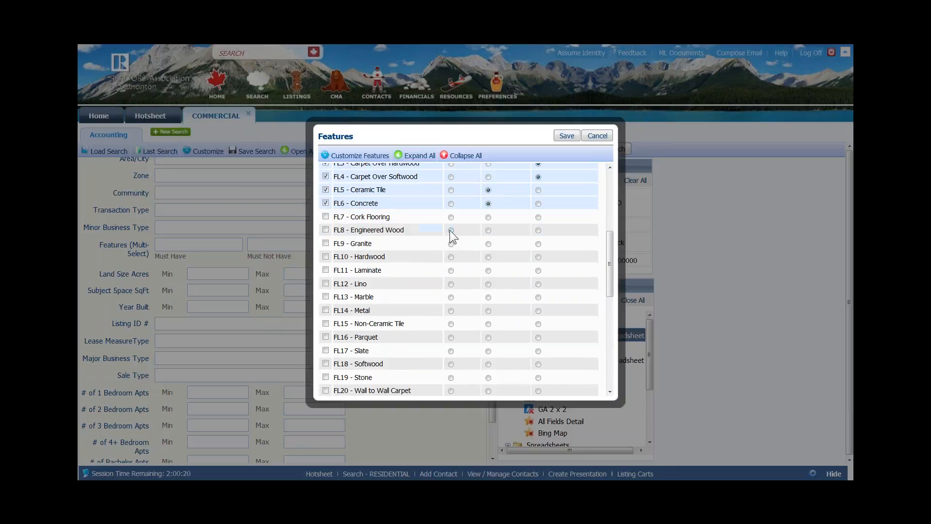
- Mark Hardwood as must-have, browse the Flooring and Exterior categories, then cancel the Features dialog
{"action": "left_click", "coordinate": [451, 257]}
{"action": "scroll", "coordinate": [491, 292], "scroll_direction": "up", "scroll_amount": 4}
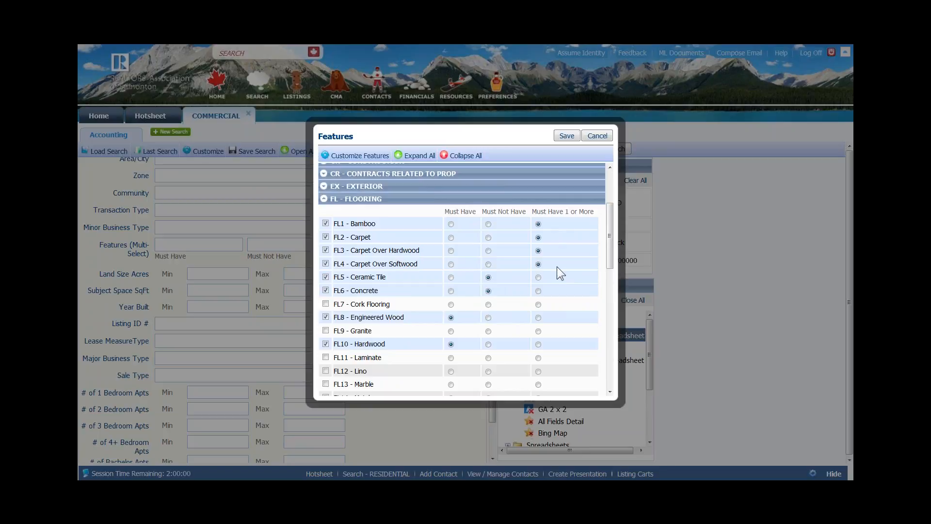
{"action": "left_click", "coordinate": [324, 199]}
{"action": "left_click", "coordinate": [323, 186]}
{"action": "scroll", "coordinate": [468, 289], "scroll_direction": "down", "scroll_amount": 3}
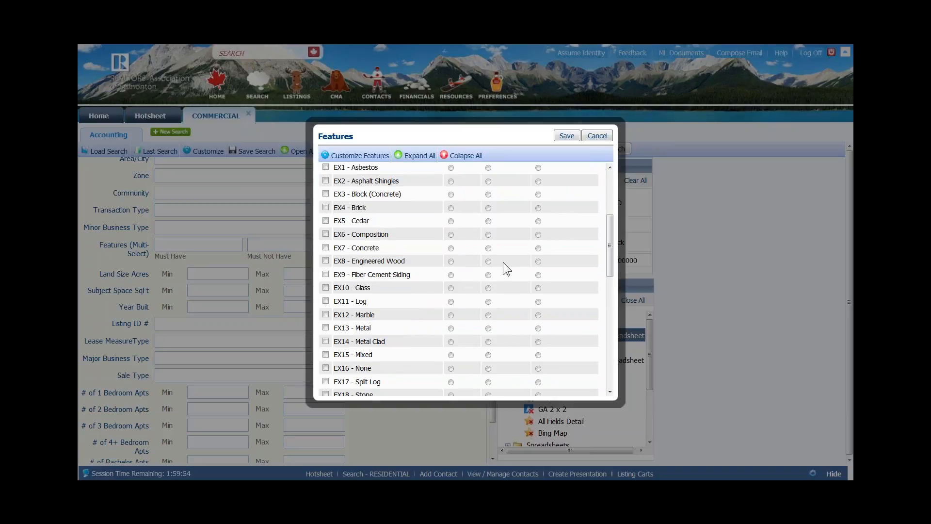
{"action": "scroll", "coordinate": [537, 246], "scroll_direction": "up", "scroll_amount": 6}
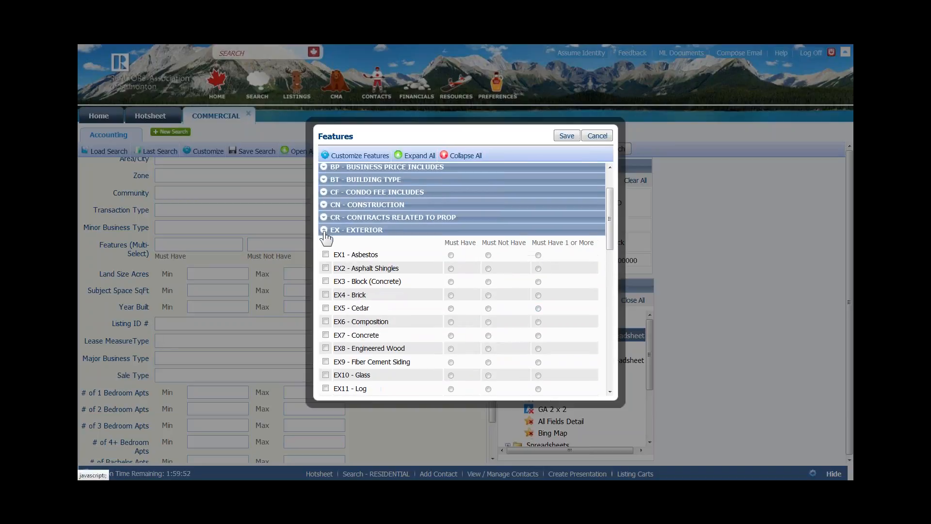
{"action": "left_click", "coordinate": [324, 230]}
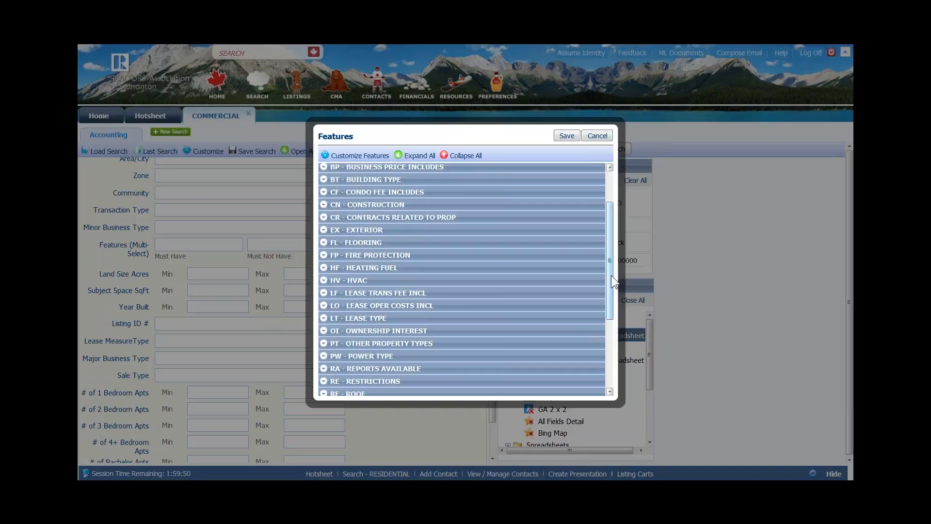
{"action": "scroll", "coordinate": [608, 290], "scroll_direction": "down", "scroll_amount": 5}
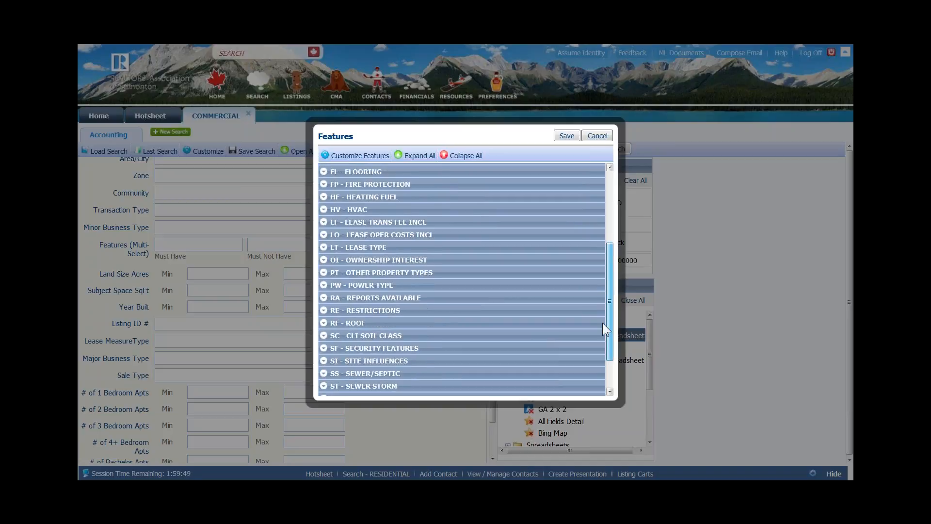
{"action": "left_click", "coordinate": [597, 135]}
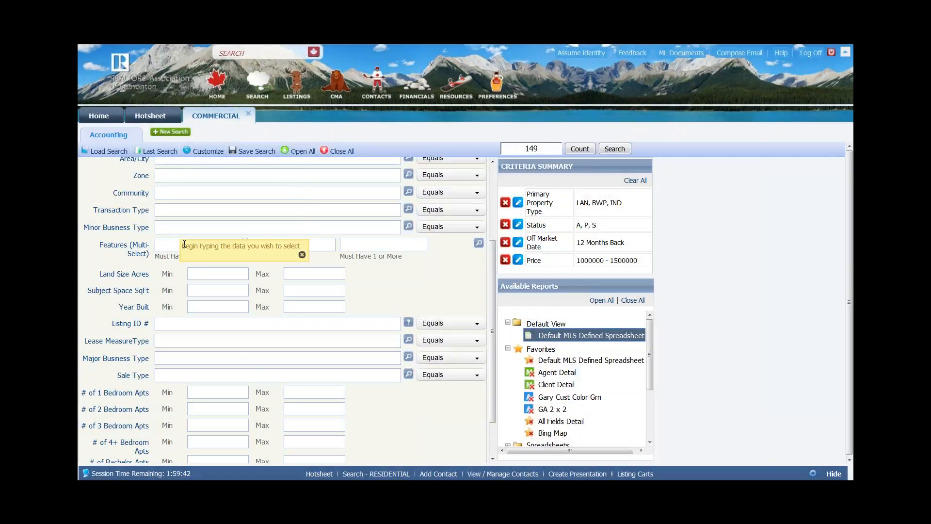
{"action": "type", "text": "wood"}
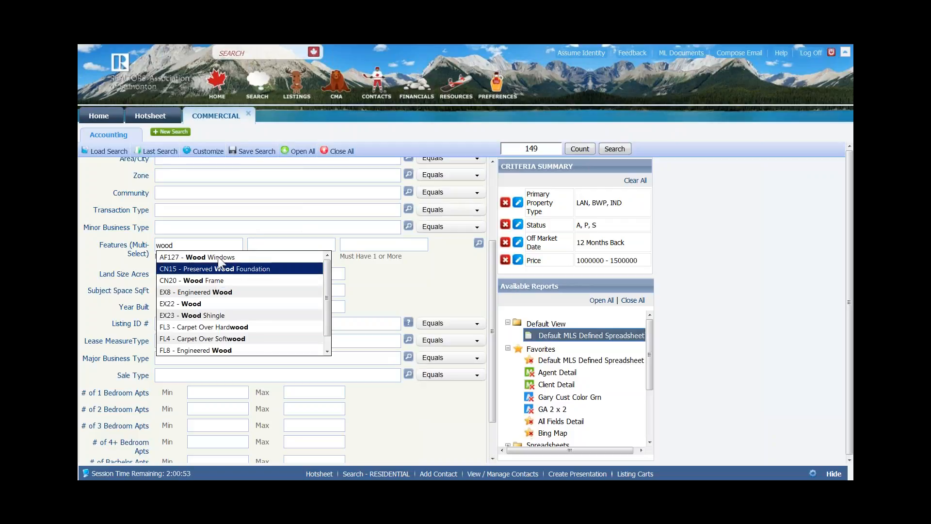
{"action": "left_click_drag", "start_coordinate": [185, 245], "coordinate": [149, 249]}
{"action": "key", "text": "BackSpace"}
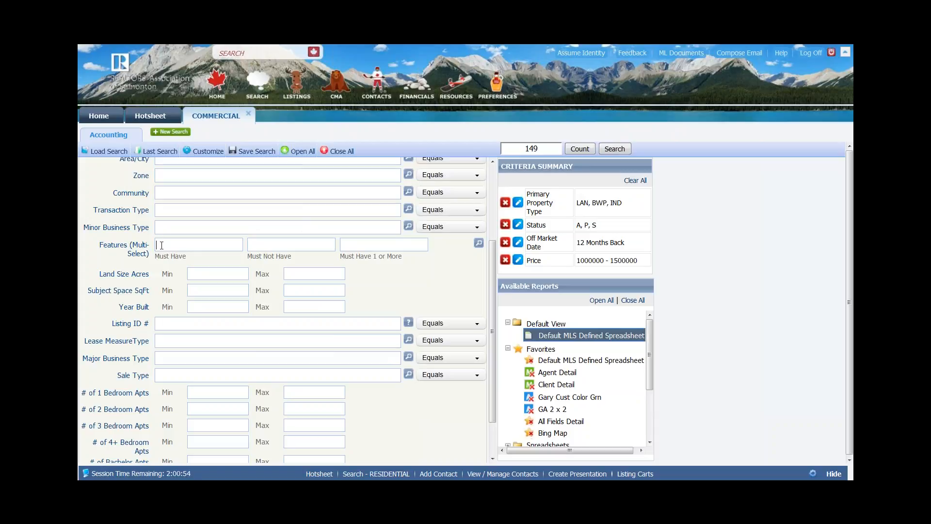
{"action": "type", "text": "ard"}
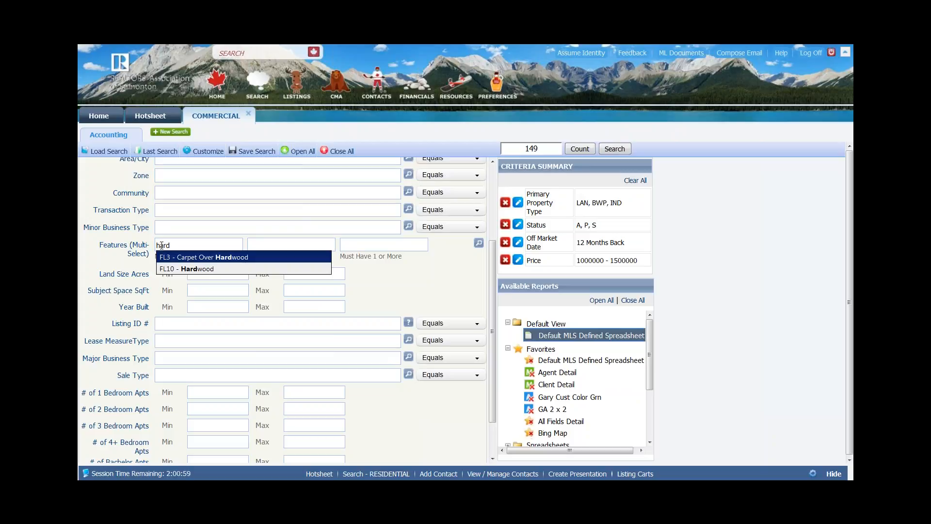
{"action": "key", "text": "BackSpace"}
{"action": "key", "text": "BackSpace"}
{"action": "key", "text": "BackSpace"}
{"action": "key", "text": "BackSpace"}
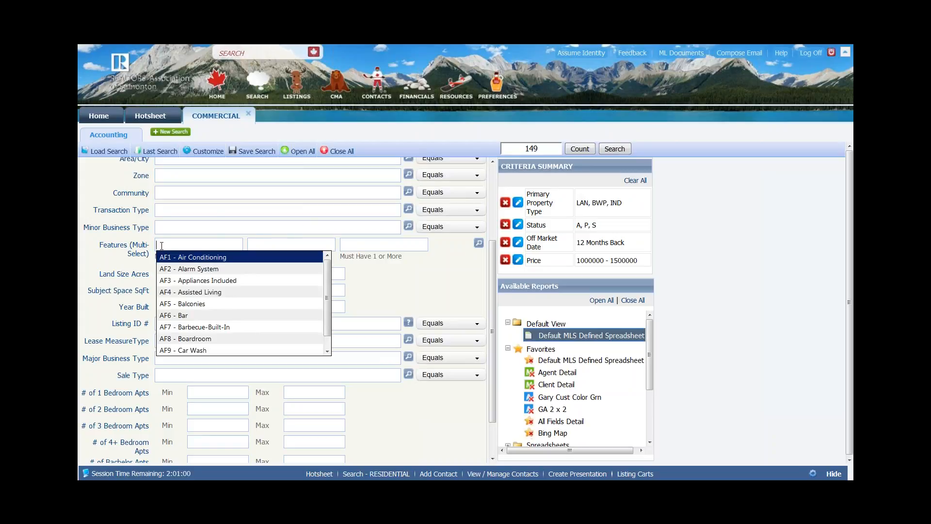
{"action": "left_click", "coordinate": [417, 280]}
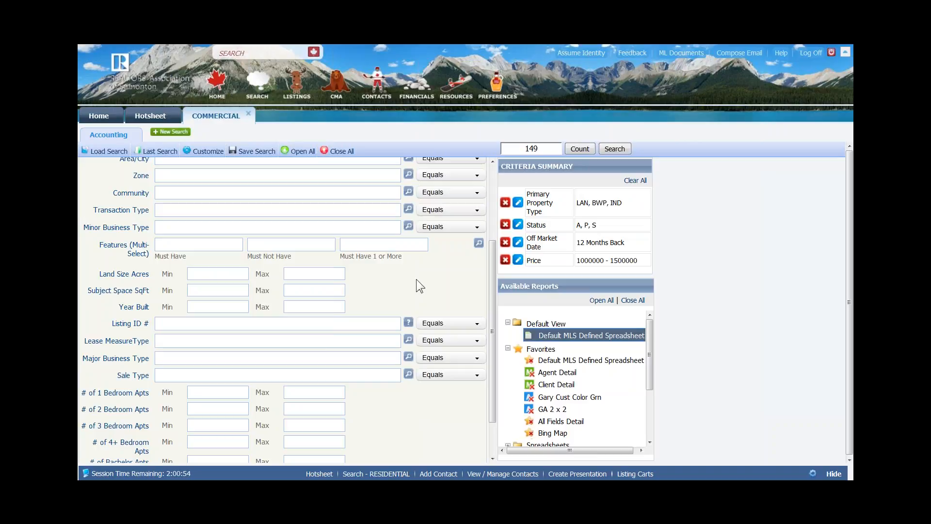
{"action": "scroll", "coordinate": [417, 279], "scroll_direction": "down", "scroll_amount": 3}
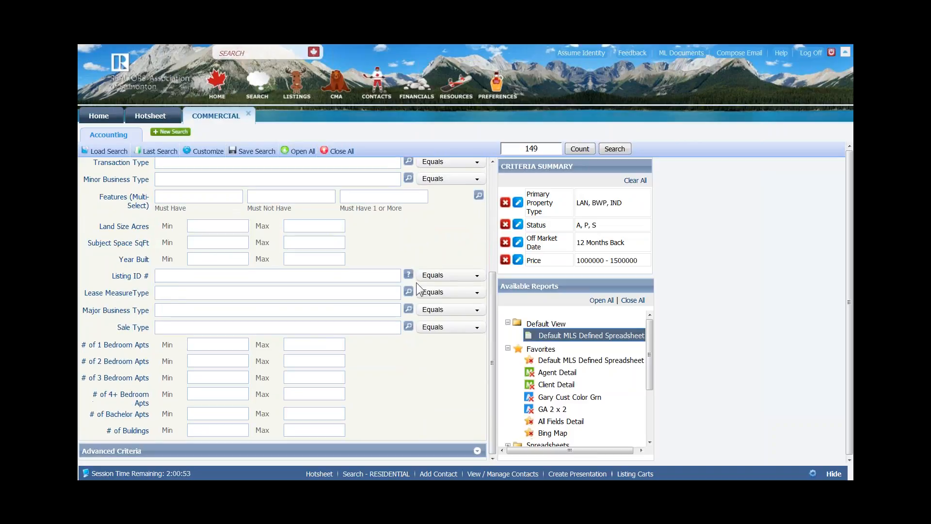
{"action": "scroll", "coordinate": [384, 398], "scroll_direction": "up", "scroll_amount": 5}
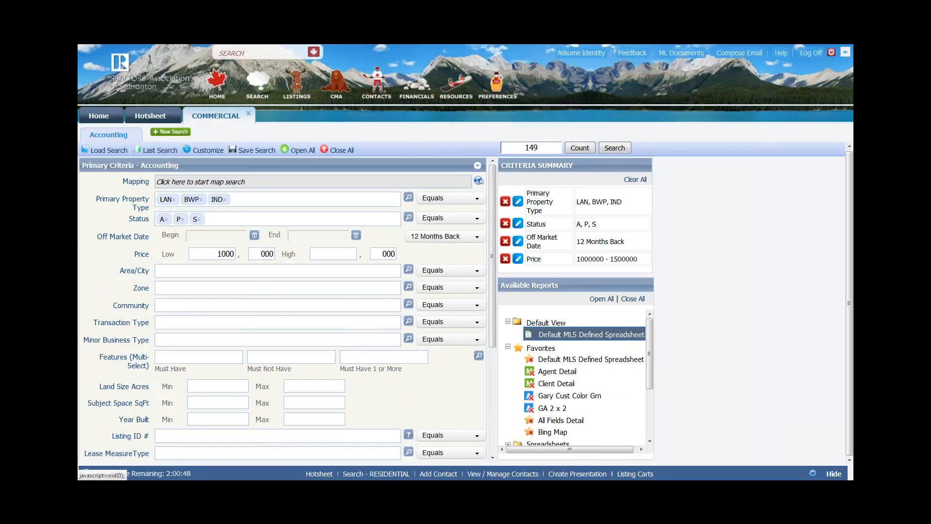
- Check the save-search options, edit the Price criterion, and bring up the map search area window
{"action": "left_click", "coordinate": [247, 151]}
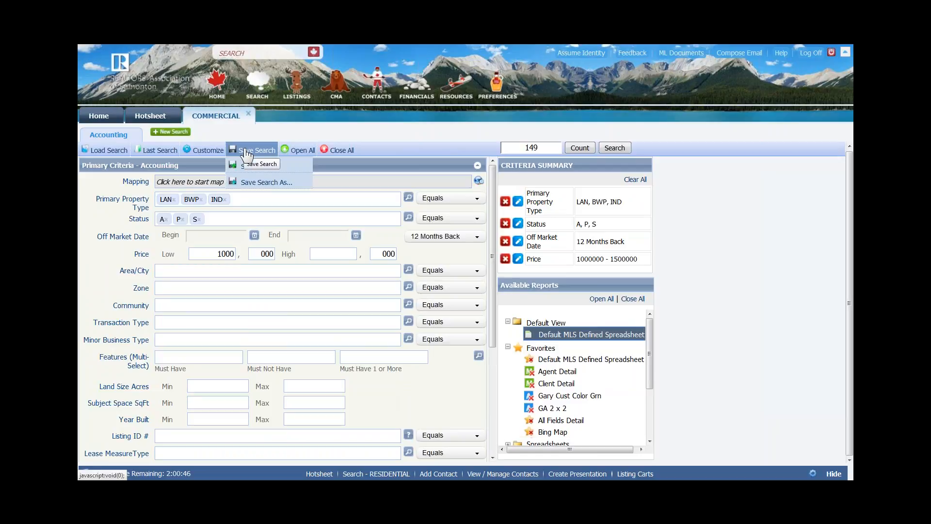
{"action": "mouse_move", "coordinate": [206, 151]}
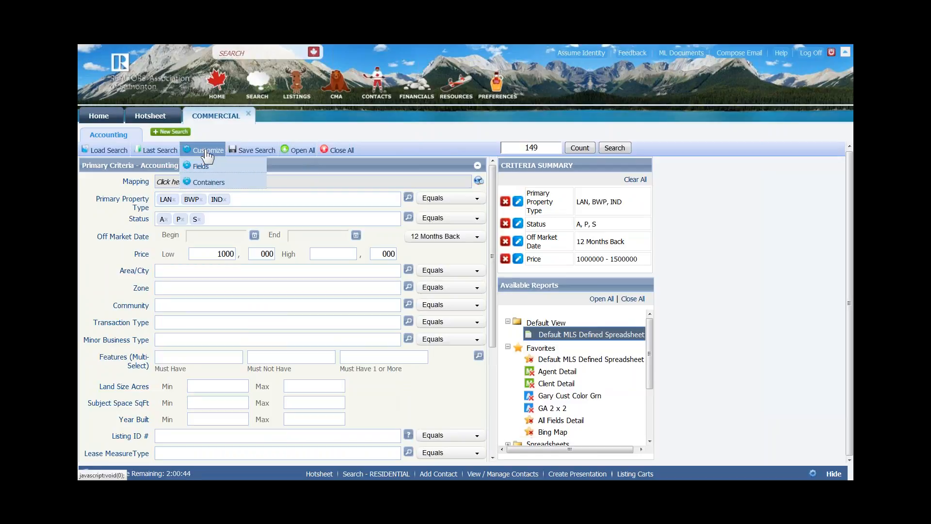
{"action": "mouse_move", "coordinate": [250, 155]}
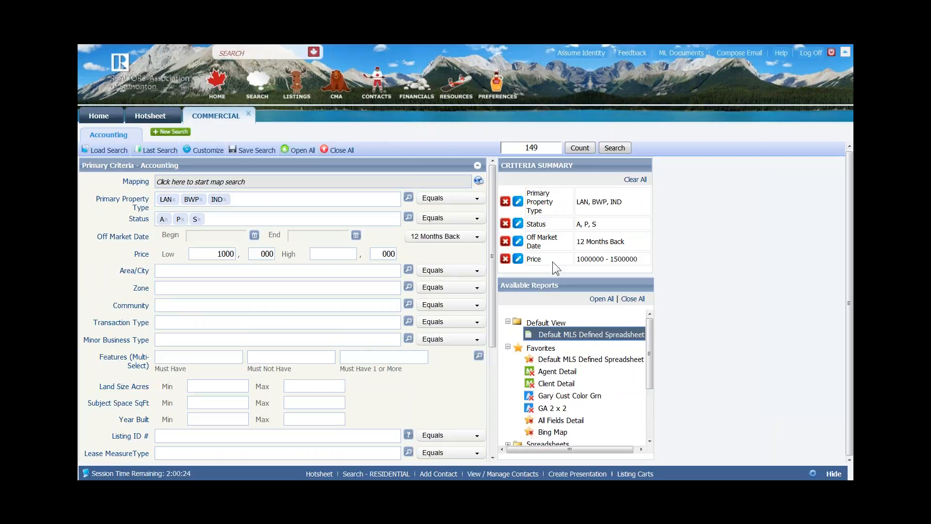
{"action": "left_click", "coordinate": [518, 259]}
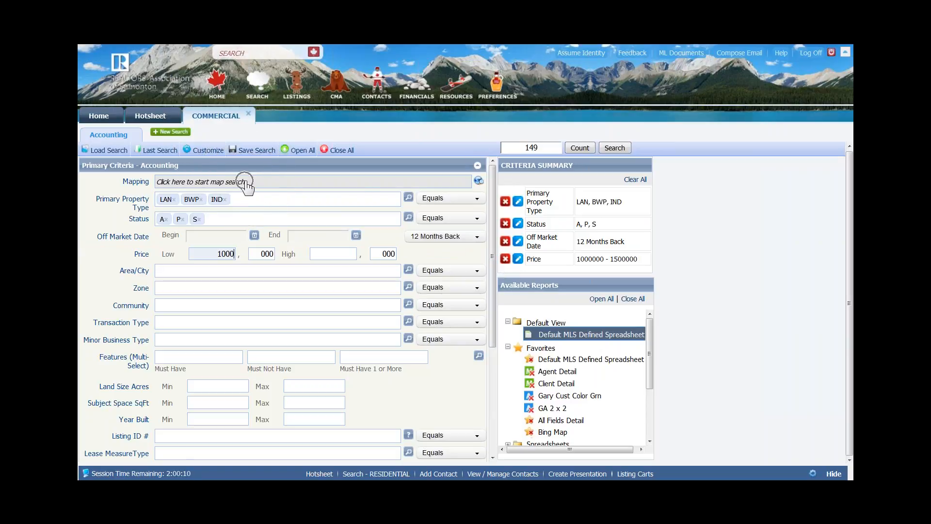
{"action": "left_click", "coordinate": [479, 182]}
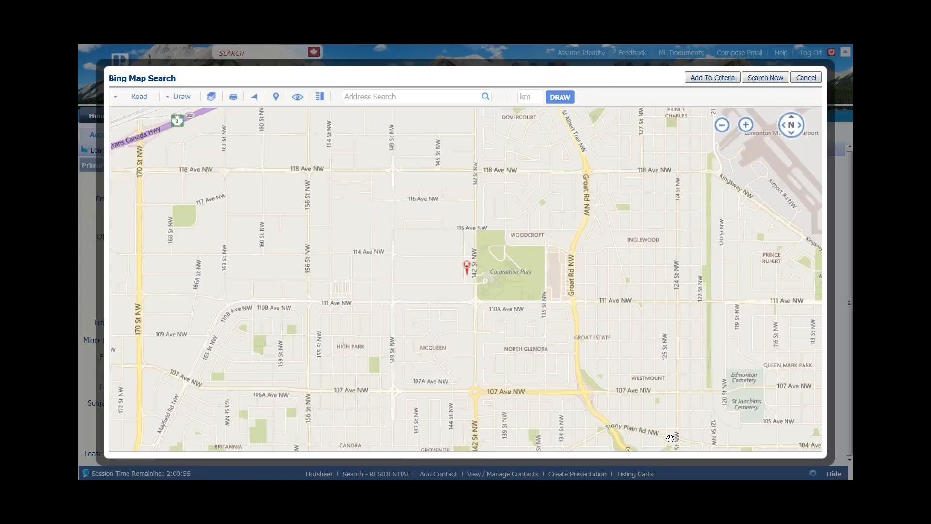
- Pan and zoom the Bing map to north-east Edmonton near 137 Ave, then start a freehand polygon
{"action": "left_click", "coordinate": [391, 95]}
{"action": "left_click_drag", "start_coordinate": [648, 178], "coordinate": [573, 319]}
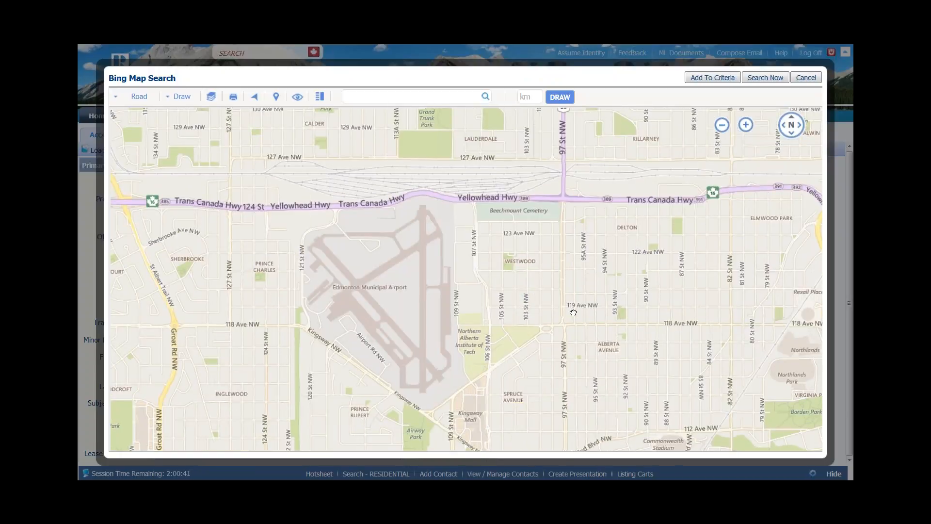
{"action": "left_click_drag", "start_coordinate": [526, 184], "coordinate": [531, 308]}
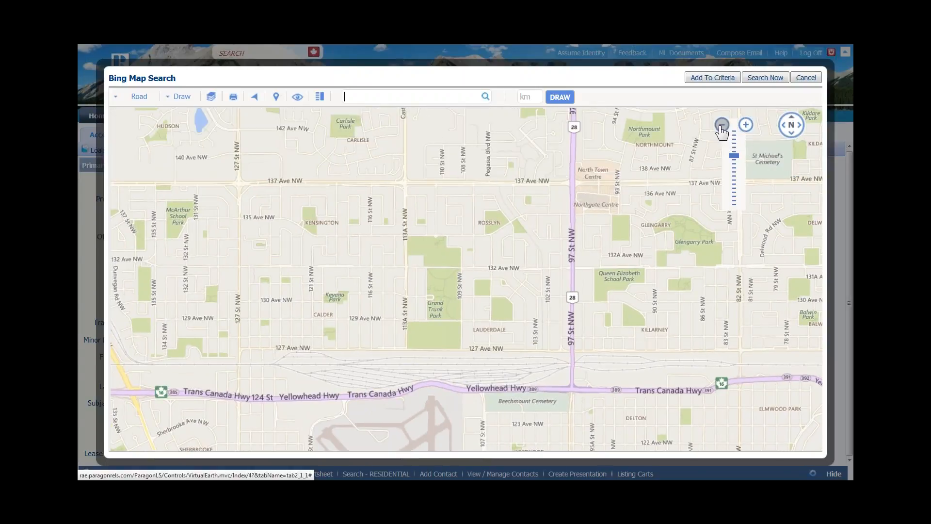
{"action": "left_click", "coordinate": [721, 125]}
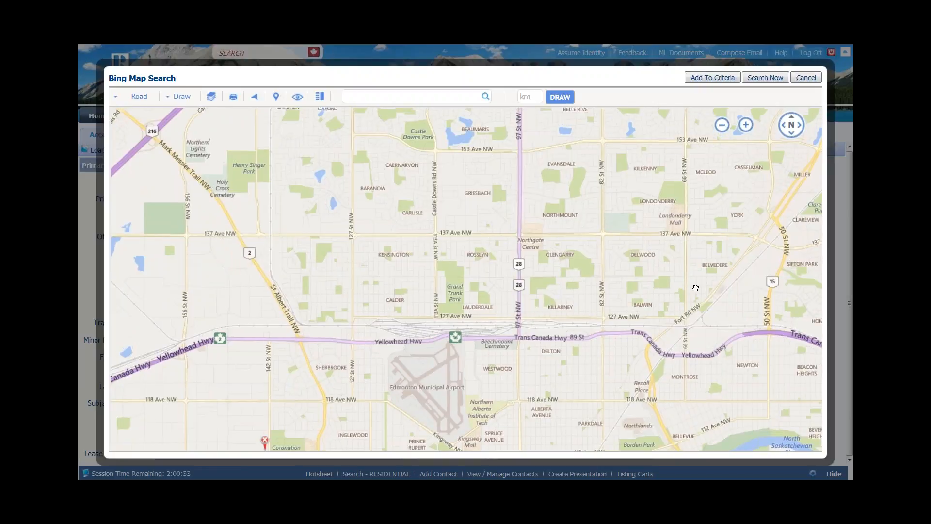
{"action": "left_click_drag", "start_coordinate": [714, 260], "coordinate": [688, 294]}
{"action": "left_click", "coordinate": [179, 98]}
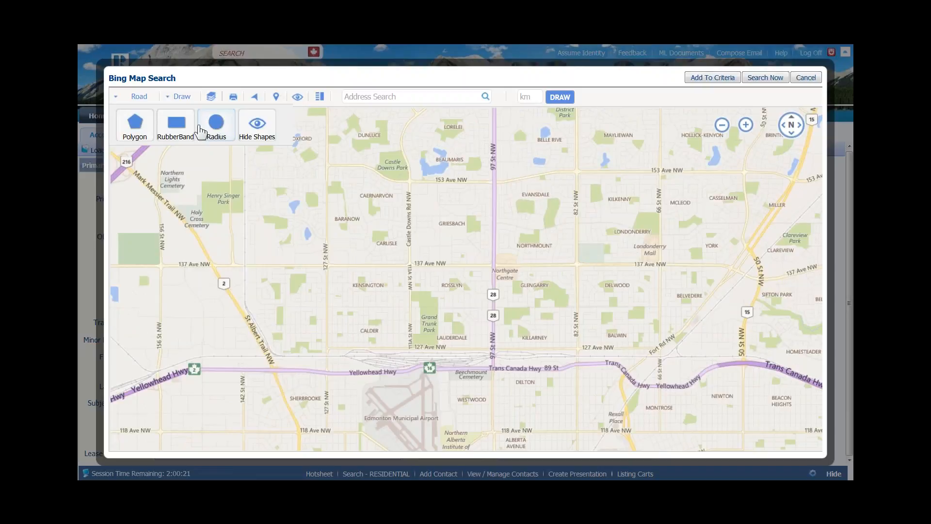
{"action": "left_click", "coordinate": [135, 127]}
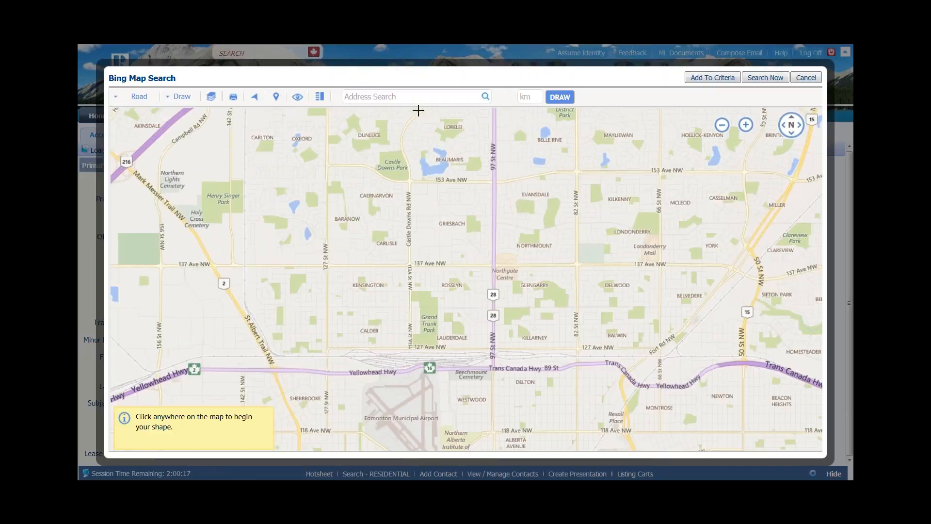
- Trace a polygon over north-east Edmonton from 153 Ave NW to the Yellowhead Hwy, finding 6 listings
{"action": "mouse_move", "coordinate": [415, 110]}
{"action": "left_mouse_down"}
{"action": "mouse_move", "coordinate": [402, 149]}
{"action": "mouse_move", "coordinate": [424, 195]}
{"action": "mouse_move", "coordinate": [421, 241]}
{"action": "mouse_move", "coordinate": [408, 262]}
{"action": "mouse_move", "coordinate": [409, 374]}
{"action": "mouse_move", "coordinate": [631, 402]}
{"action": "mouse_move", "coordinate": [811, 202]}
{"action": "mouse_move", "coordinate": [802, 163]}
{"action": "mouse_move", "coordinate": [746, 138]}
{"action": "mouse_move", "coordinate": [725, 112]}
{"action": "mouse_move", "coordinate": [583, 136]}
{"action": "mouse_move", "coordinate": [544, 115]}
{"action": "mouse_move", "coordinate": [432, 115]}
{"action": "left_mouse_up"}
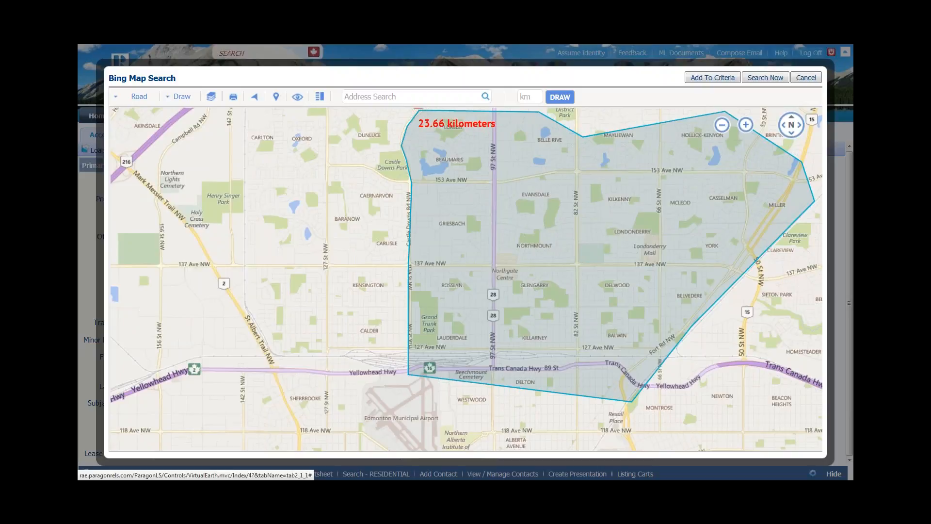
{"action": "left_click", "coordinate": [419, 110]}
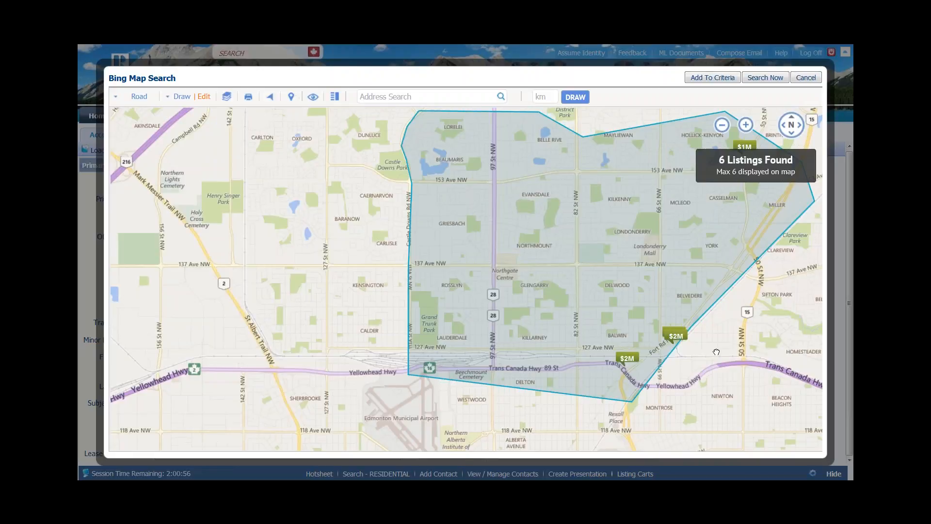
{"action": "mouse_move", "coordinate": [717, 352]}
{"action": "left_mouse_down"}
{"action": "mouse_move", "coordinate": [688, 354]}
{"action": "mouse_move", "coordinate": [579, 305]}
{"action": "mouse_move", "coordinate": [570, 283]}
{"action": "left_mouse_up"}
{"action": "left_click", "coordinate": [748, 127]}
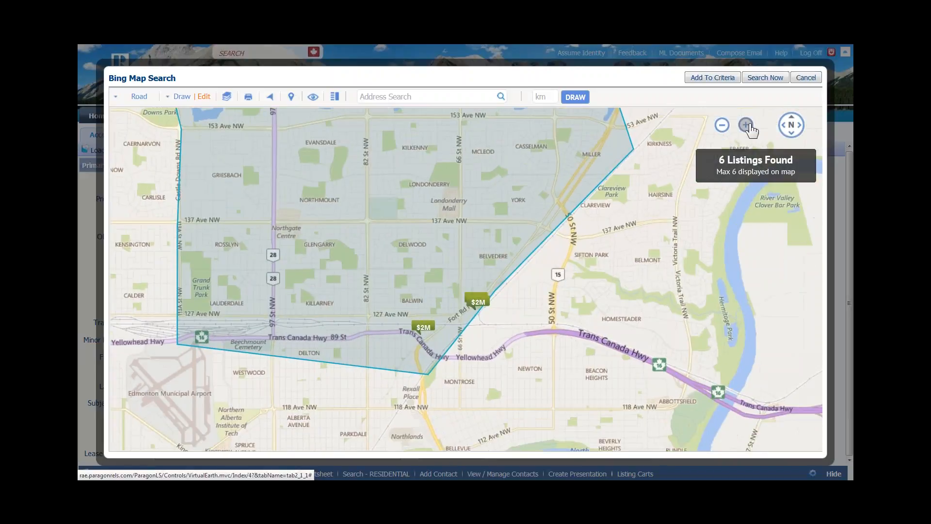
{"action": "left_click_drag", "start_coordinate": [555, 328], "coordinate": [565, 311]}
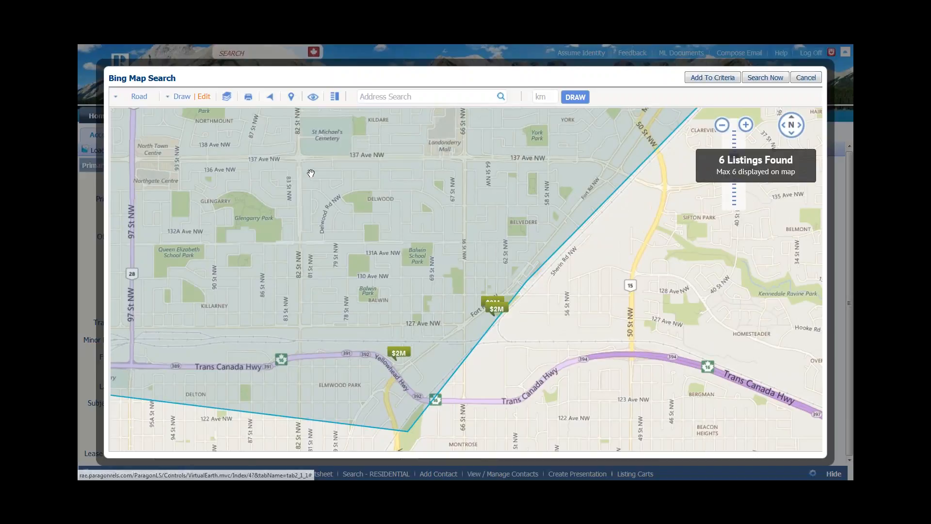
{"action": "left_click", "coordinate": [177, 100]}
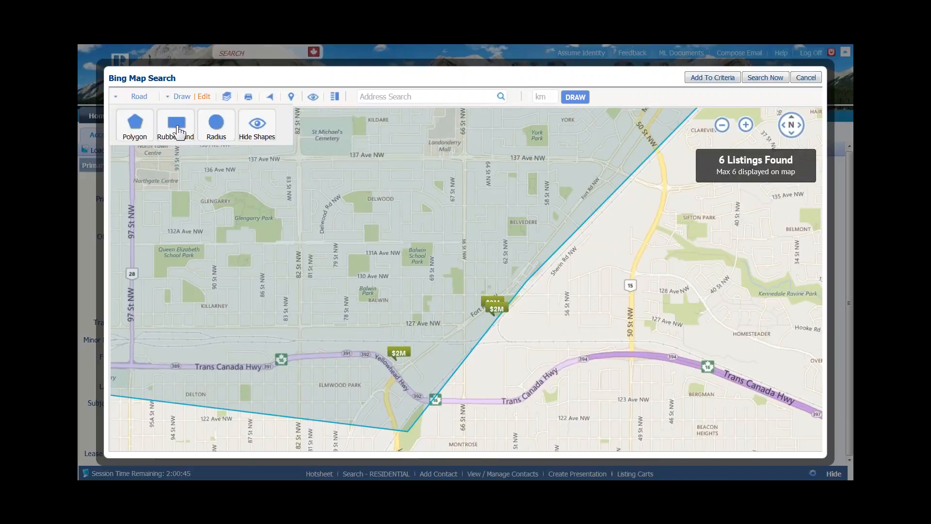
- Draw a trial rectangle from near Sifton Park to below Beacon Heights
{"action": "left_click", "coordinate": [176, 127]}
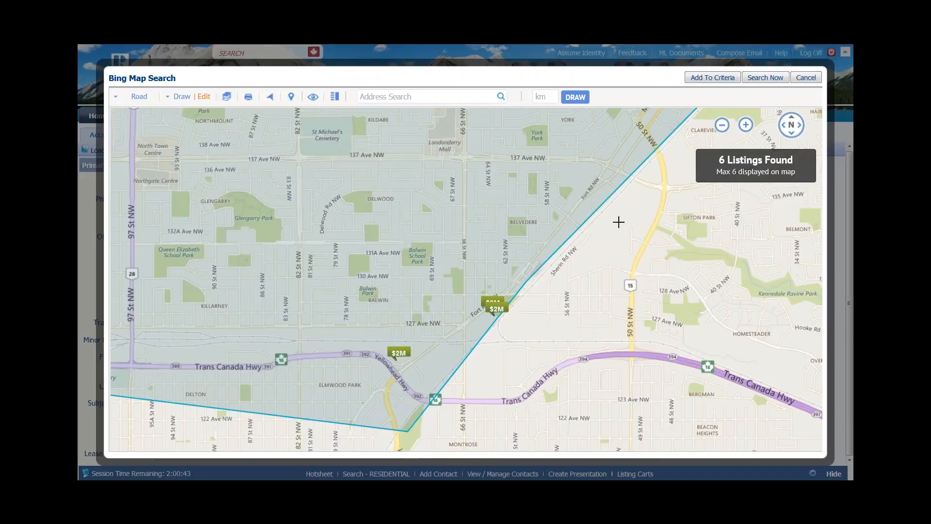
{"action": "left_click", "coordinate": [612, 204]}
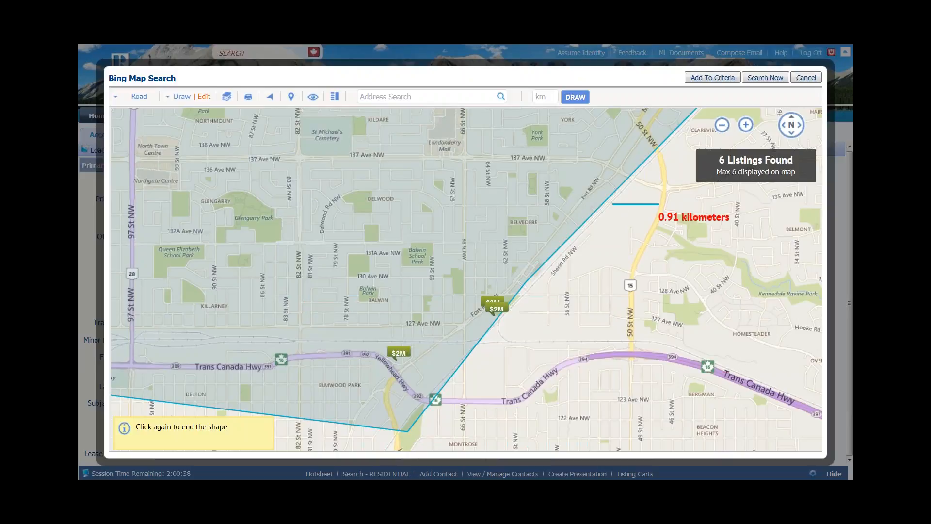
{"action": "left_click", "coordinate": [812, 443]}
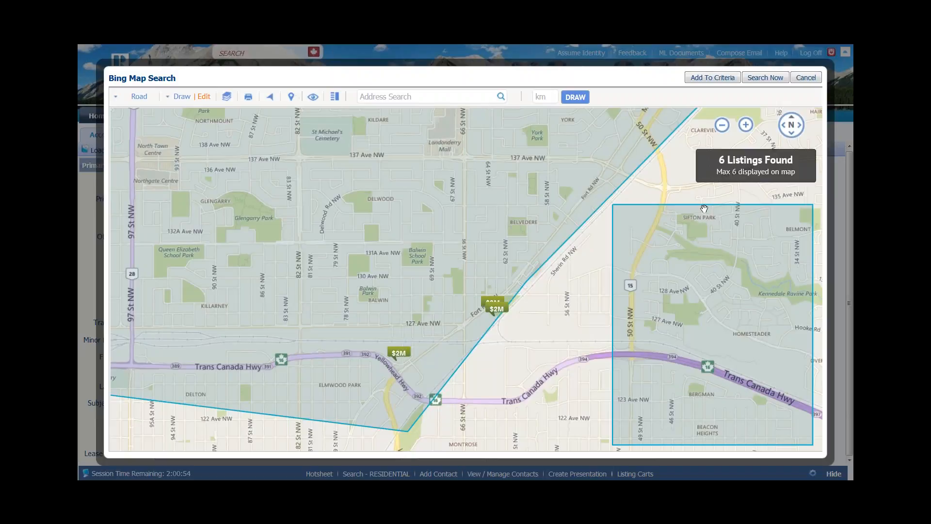
- Delete the RubberBand Shape 2 rectangle, leaving only Polygon Shape 1
{"action": "left_click", "coordinate": [203, 97]}
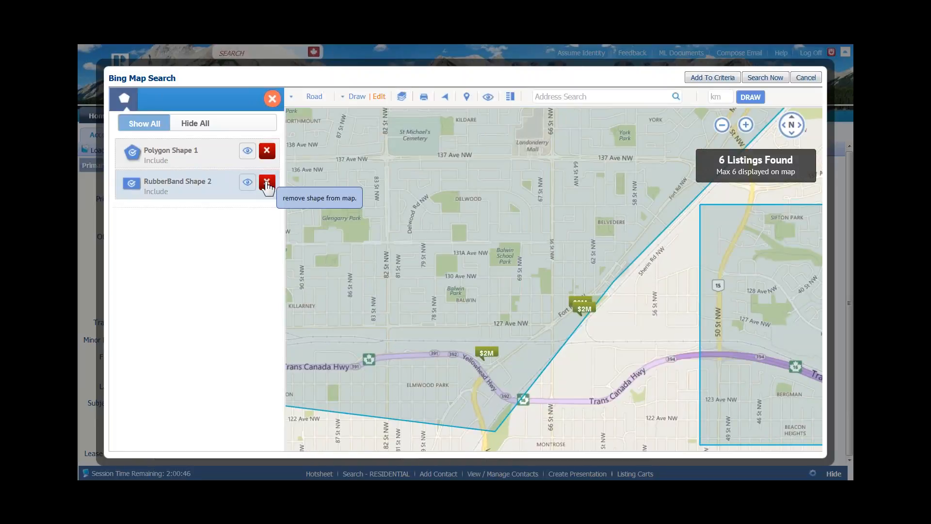
{"action": "left_click", "coordinate": [267, 183]}
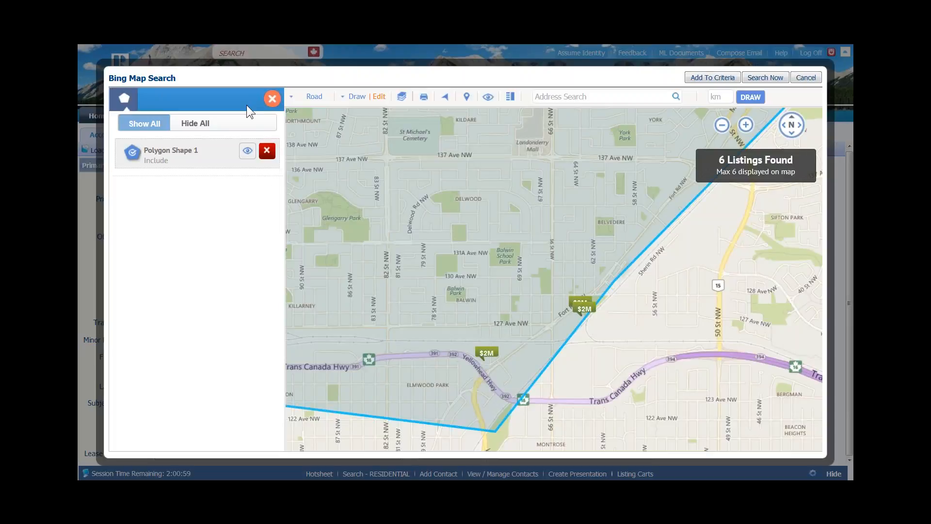
{"action": "left_click", "coordinate": [272, 99]}
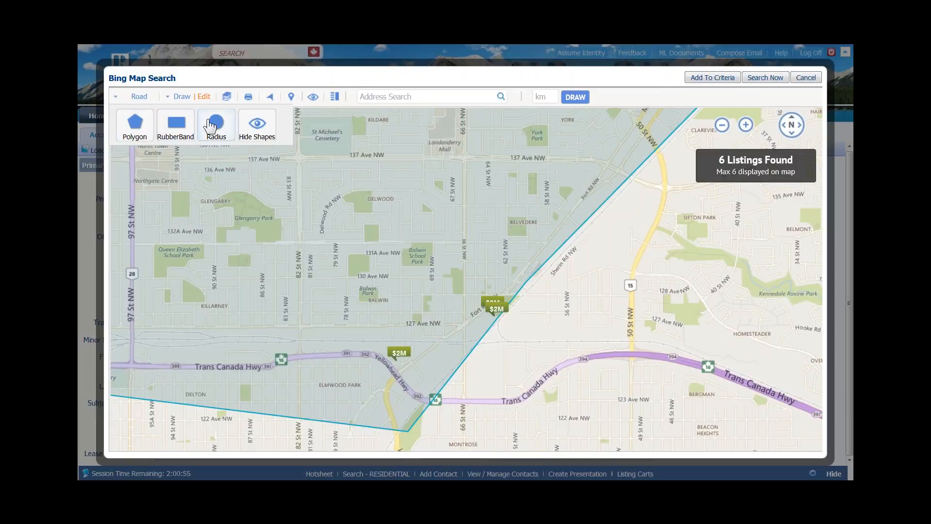
- Add a radius circle of about 1.11 km at Fort Rd and the Trans Canada Hwy, finding 7 listings
{"action": "left_click", "coordinate": [211, 124]}
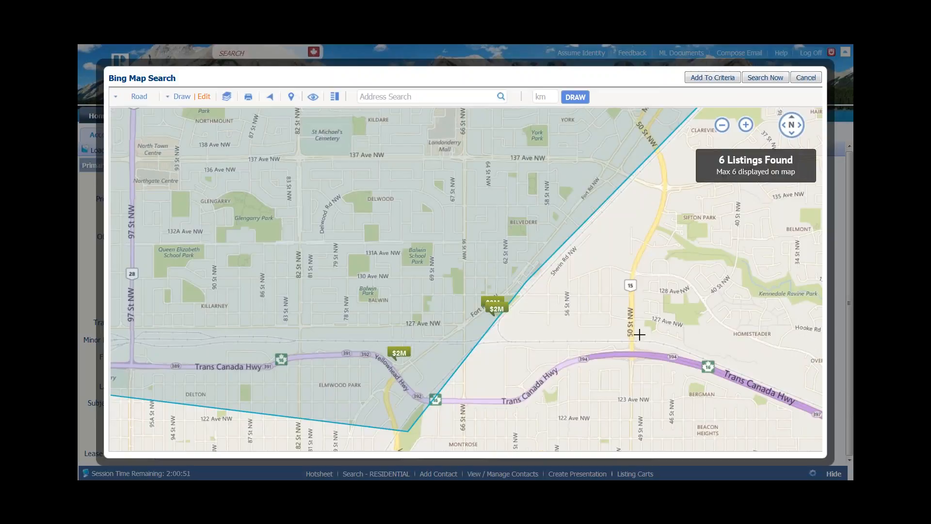
{"action": "left_click_drag", "start_coordinate": [556, 346], "coordinate": [449, 302]}
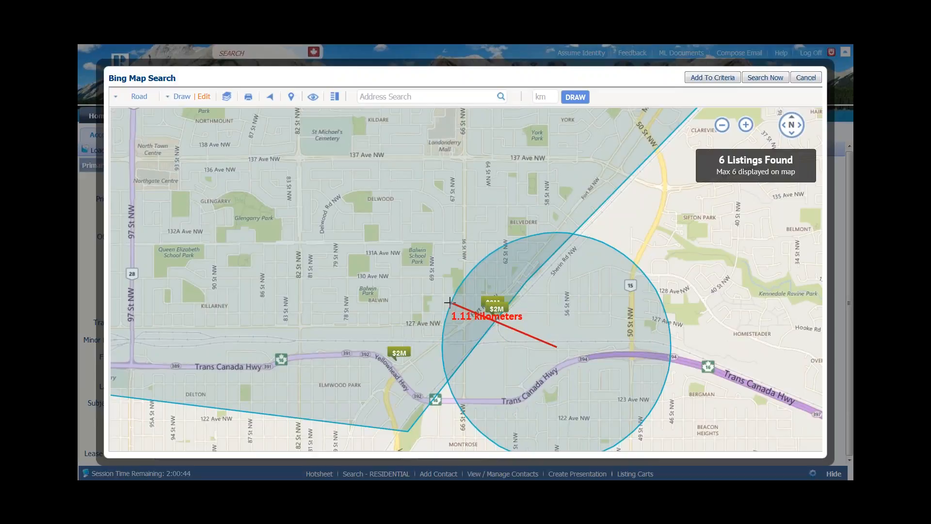
{"action": "left_click_drag", "start_coordinate": [449, 302], "coordinate": [449, 302]}
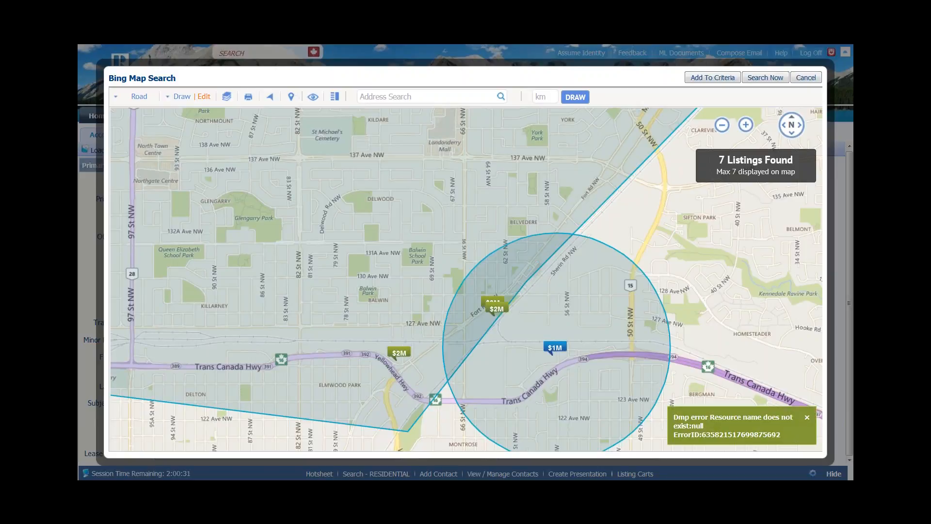
{"action": "left_click", "coordinate": [204, 97]}
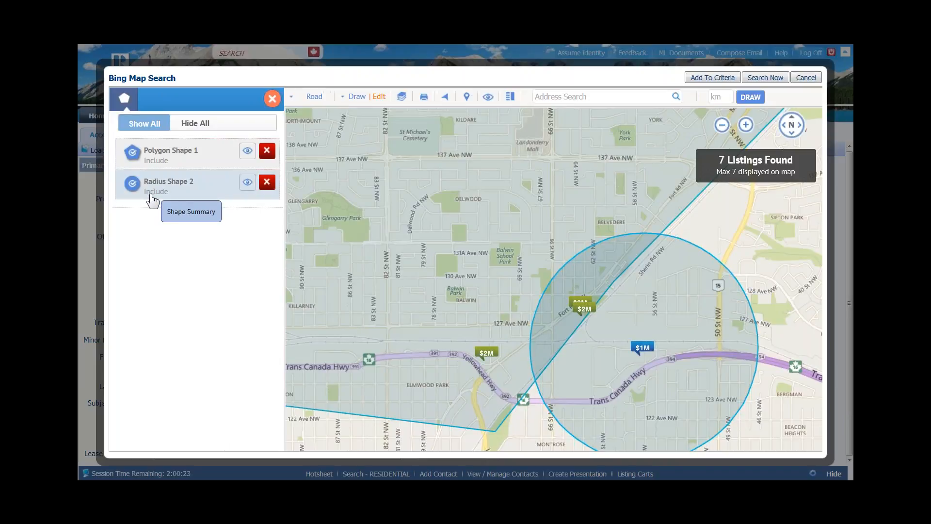
- Switch Radius Shape 2 from Include to Exclude, dropping the results to 2 listings
{"action": "left_click", "coordinate": [155, 188]}
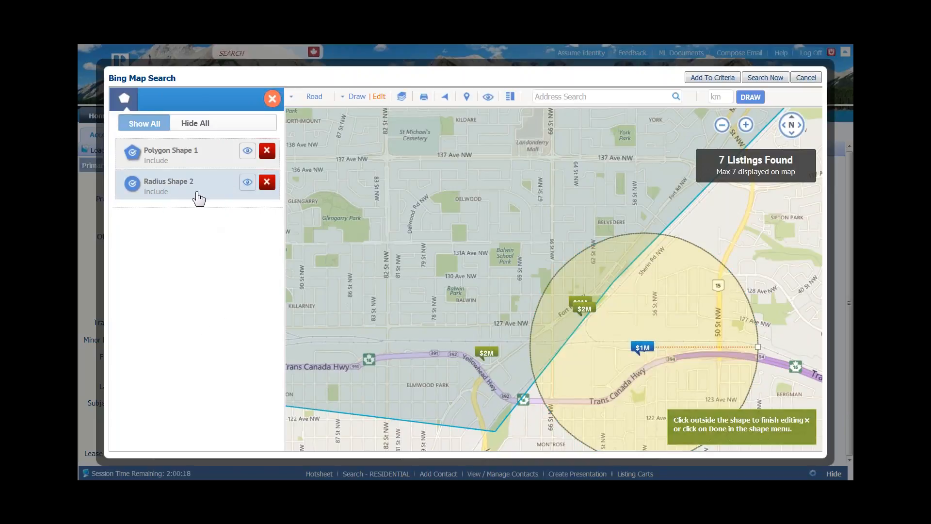
{"action": "left_click", "coordinate": [132, 184]}
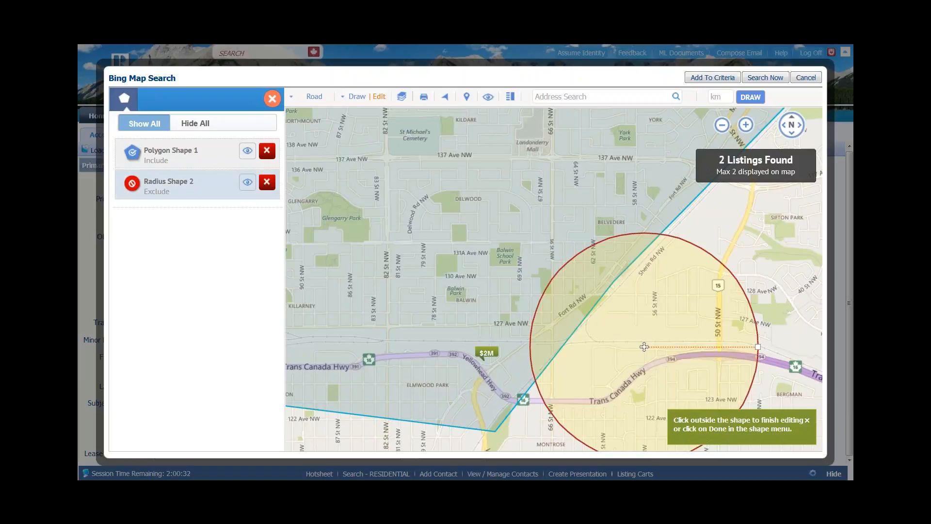
{"action": "left_click", "coordinate": [272, 99]}
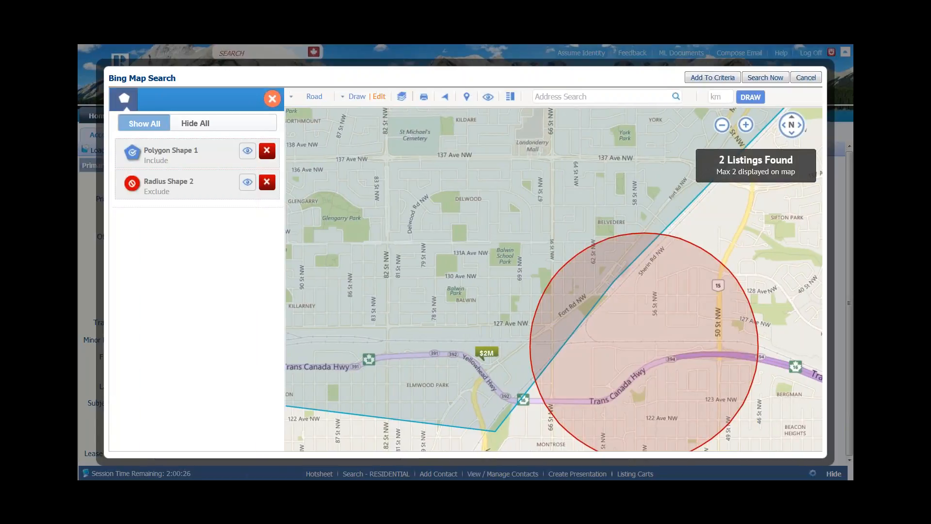
{"action": "left_click", "coordinate": [166, 189]}
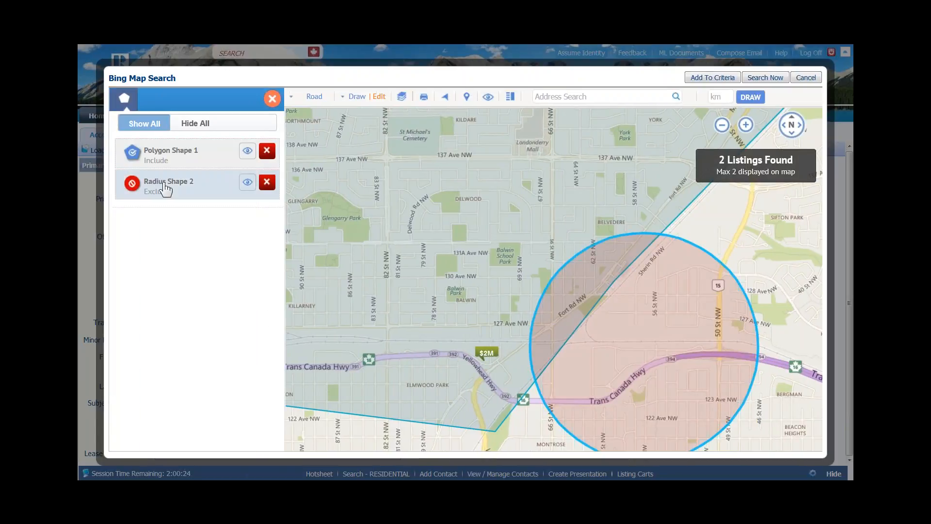
{"action": "left_click", "coordinate": [165, 184]}
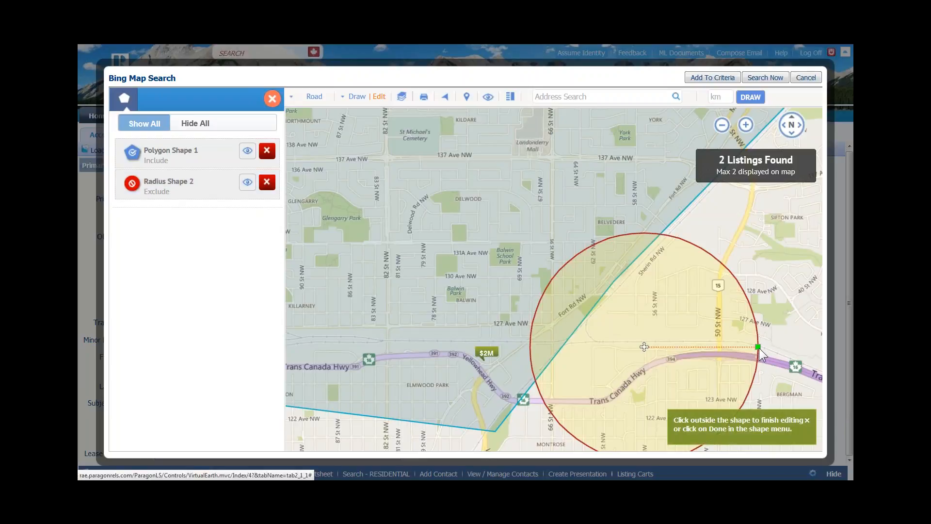
- Shrink the excluded circle, move it over Balwin near 127 Ave NW, and extend the polygon to 50 St NW
{"action": "left_click_drag", "start_coordinate": [753, 346], "coordinate": [702, 353]}
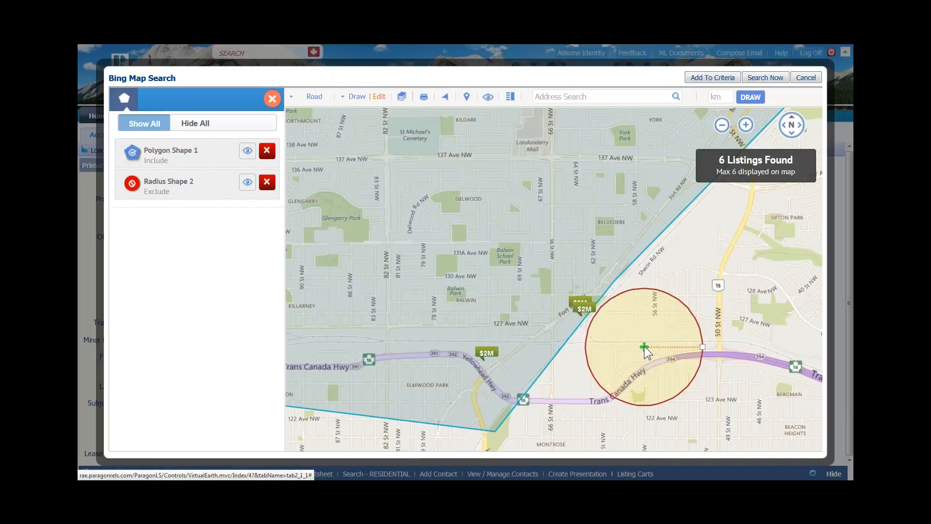
{"action": "mouse_move", "coordinate": [640, 342]}
{"action": "left_mouse_down"}
{"action": "mouse_move", "coordinate": [601, 285]}
{"action": "mouse_move", "coordinate": [545, 280]}
{"action": "mouse_move", "coordinate": [470, 331]}
{"action": "left_mouse_up"}
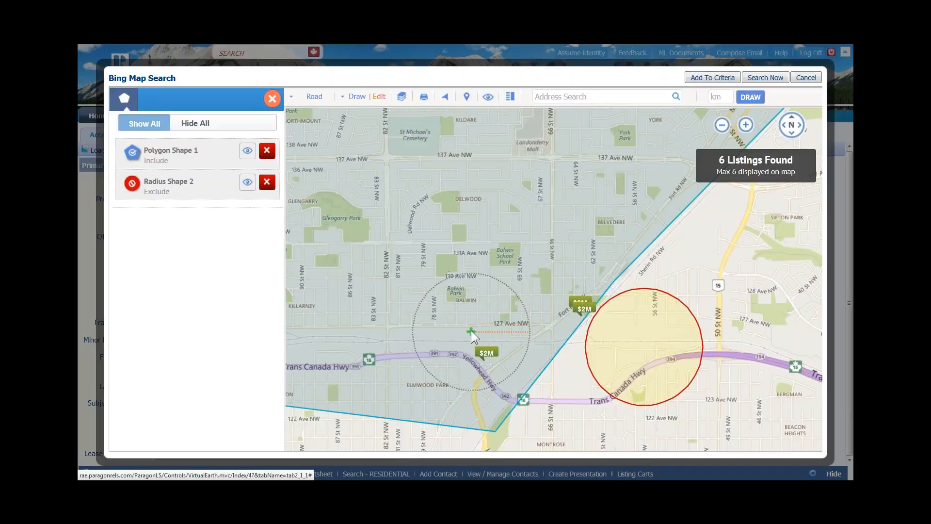
{"action": "left_click_drag", "start_coordinate": [470, 331], "coordinate": [471, 332]}
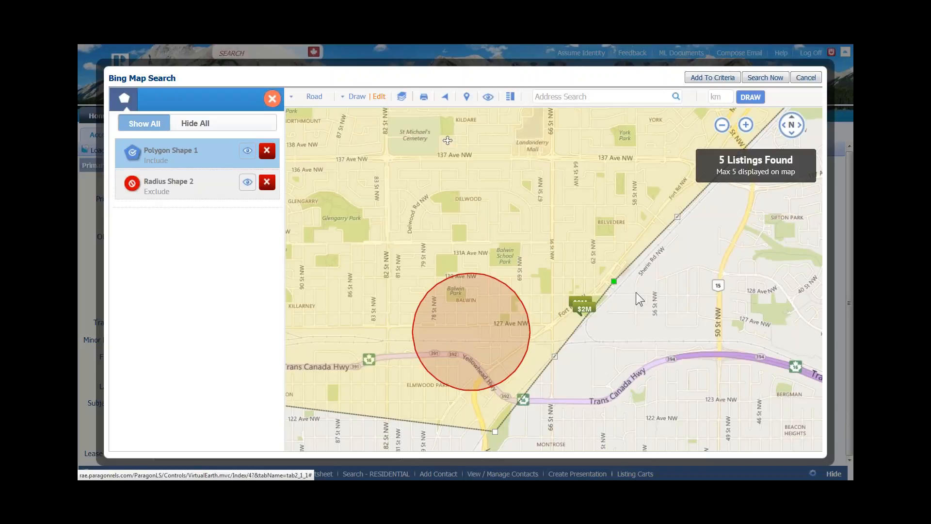
{"action": "left_click_drag", "start_coordinate": [613, 281], "coordinate": [724, 339]}
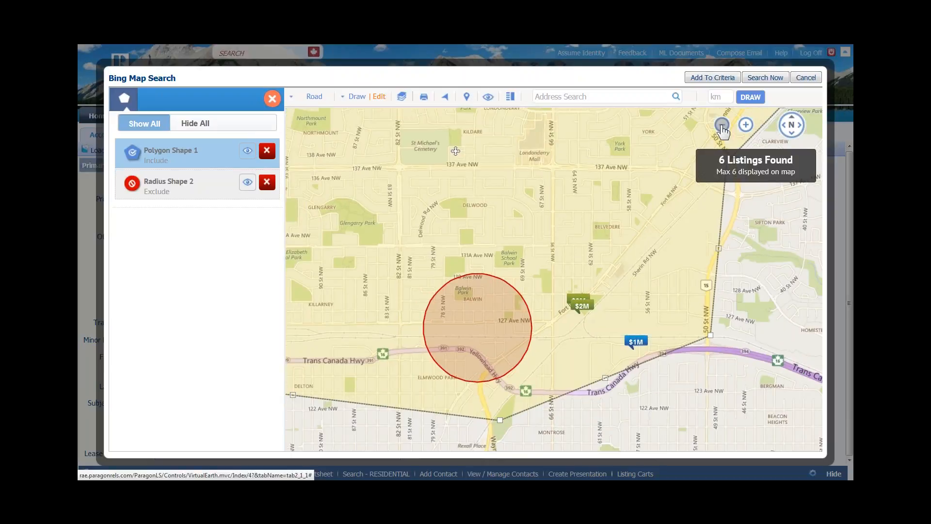
{"action": "left_click", "coordinate": [722, 126]}
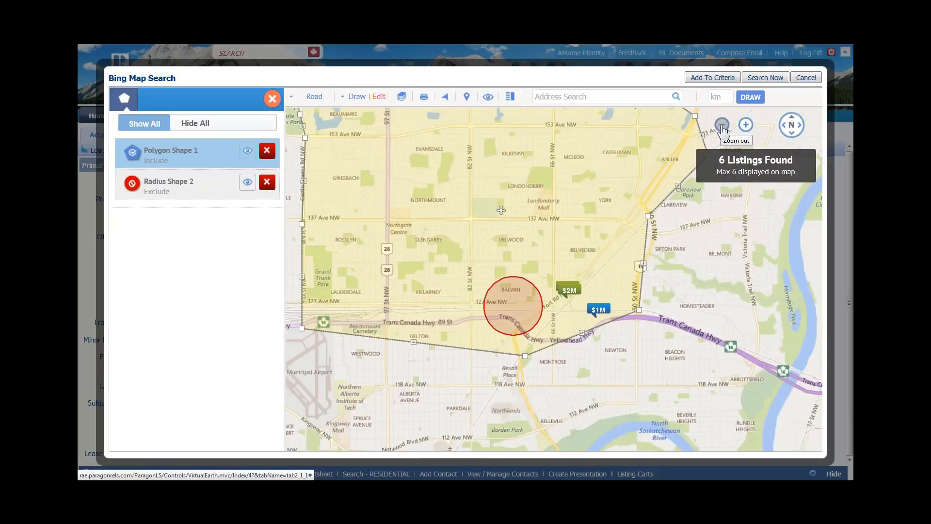
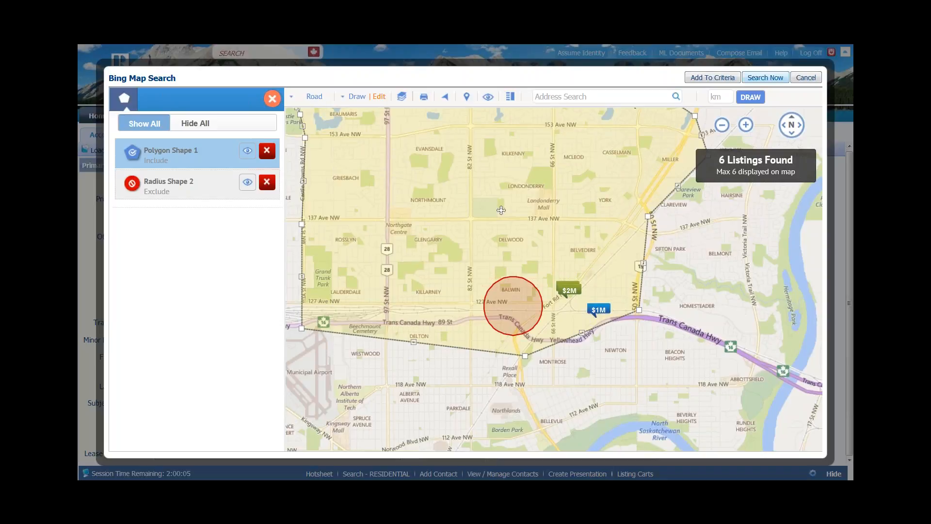
- Add the polygon and radius map shapes to the Accounting criteria, giving 6 listings
{"action": "left_click", "coordinate": [710, 77]}
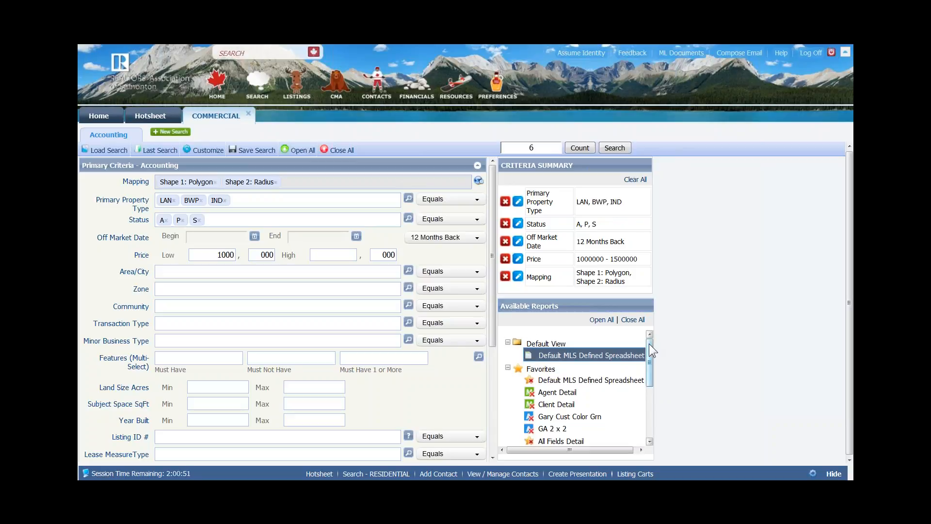
- Scroll the Available Reports tree and expand the Details group
{"action": "left_click_drag", "start_coordinate": [649, 346], "coordinate": [648, 347]}
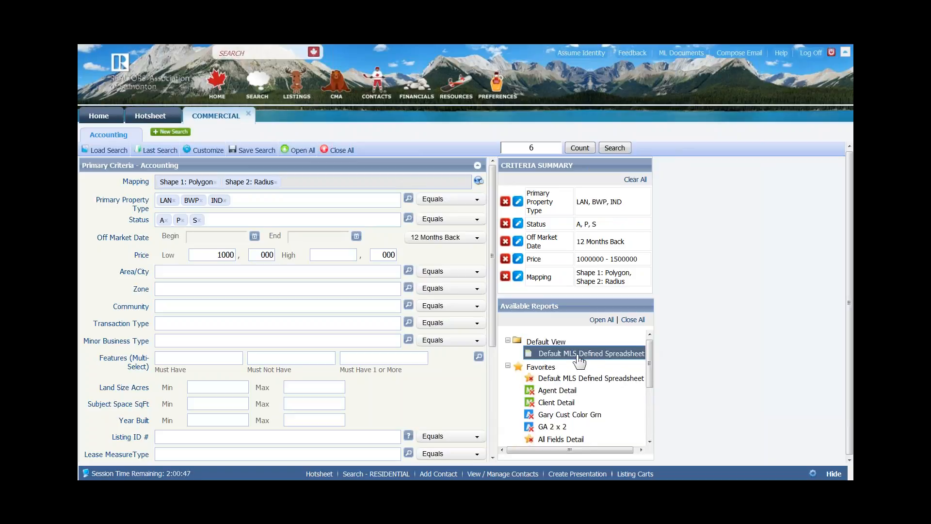
{"action": "left_click_drag", "start_coordinate": [653, 355], "coordinate": [649, 412]}
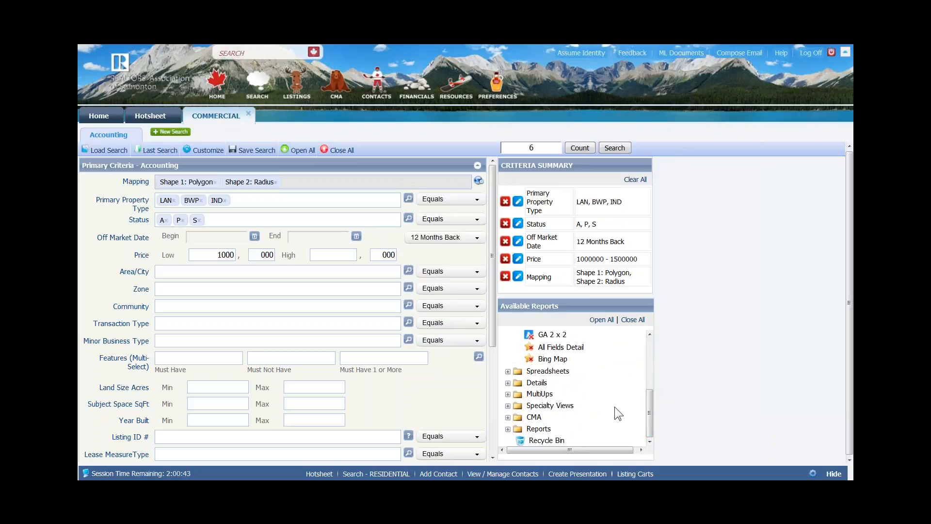
{"action": "left_click", "coordinate": [508, 383]}
- Show the 6 commercial listings in the Agent Map & Details report
{"action": "left_click_drag", "start_coordinate": [653, 366], "coordinate": [653, 389]}
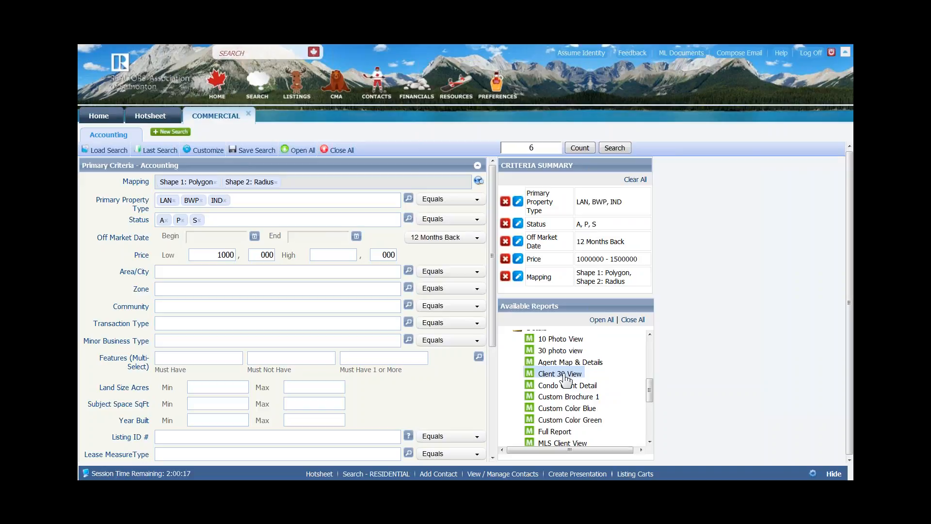
{"action": "left_click_drag", "start_coordinate": [651, 381], "coordinate": [651, 405]}
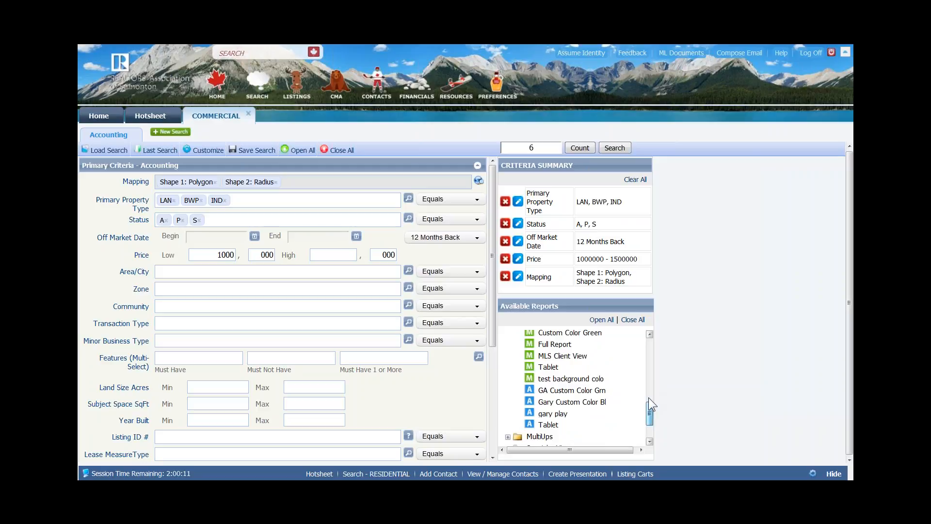
{"action": "left_click_drag", "start_coordinate": [649, 398], "coordinate": [648, 395]}
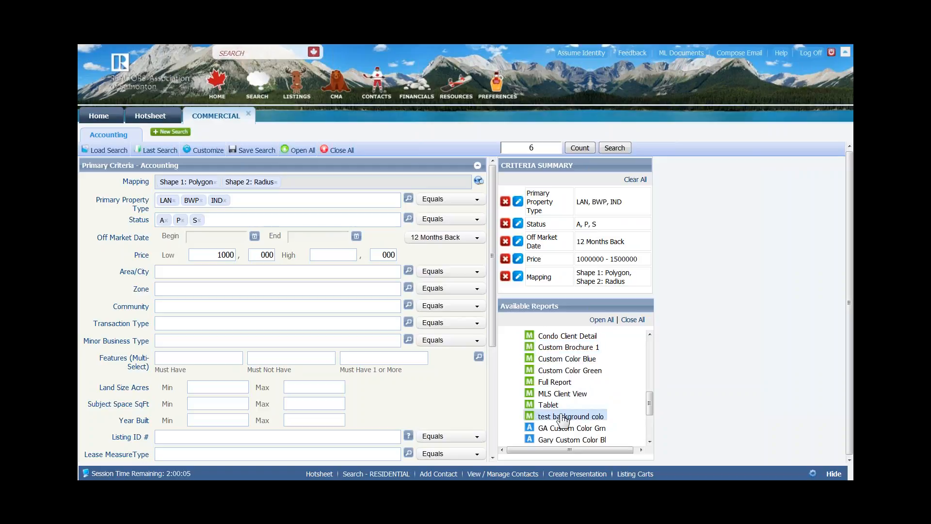
{"action": "left_click_drag", "start_coordinate": [649, 399], "coordinate": [652, 421]}
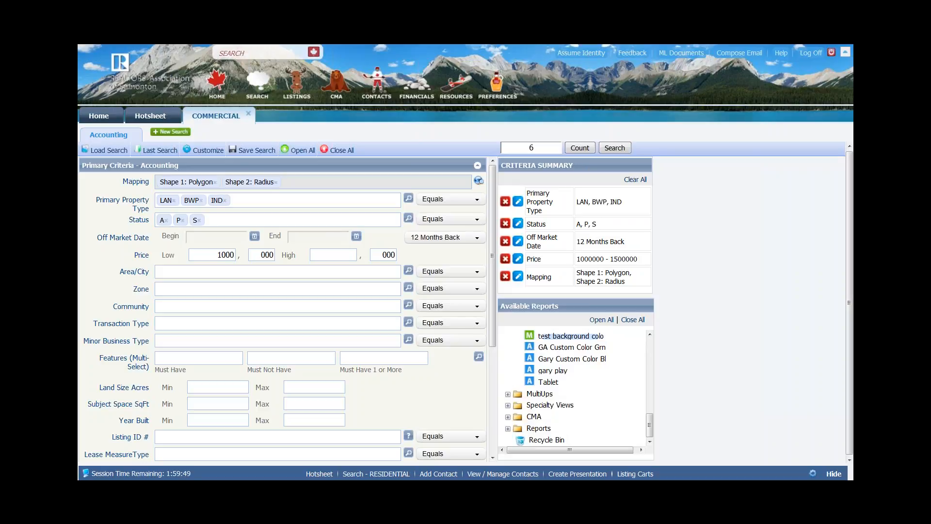
{"action": "left_click_drag", "start_coordinate": [645, 426], "coordinate": [641, 387]}
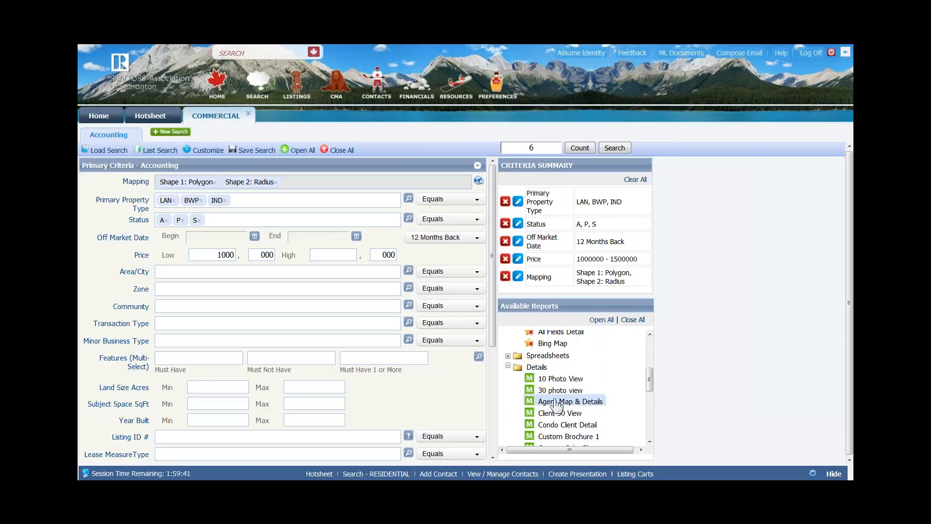
{"action": "left_click", "coordinate": [553, 403]}
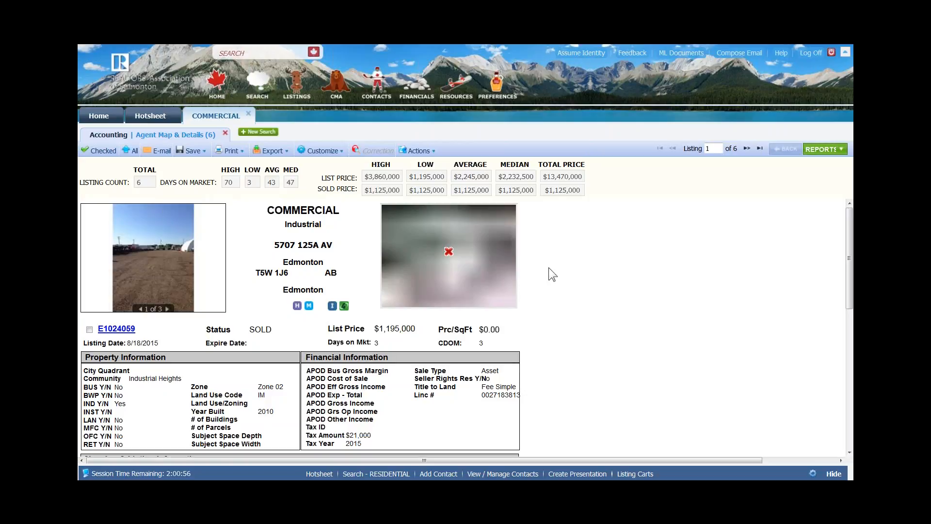
- Zoom the listing map in to aerial view and open the listing's photo viewer
{"action": "right_click", "coordinate": [491, 273]}
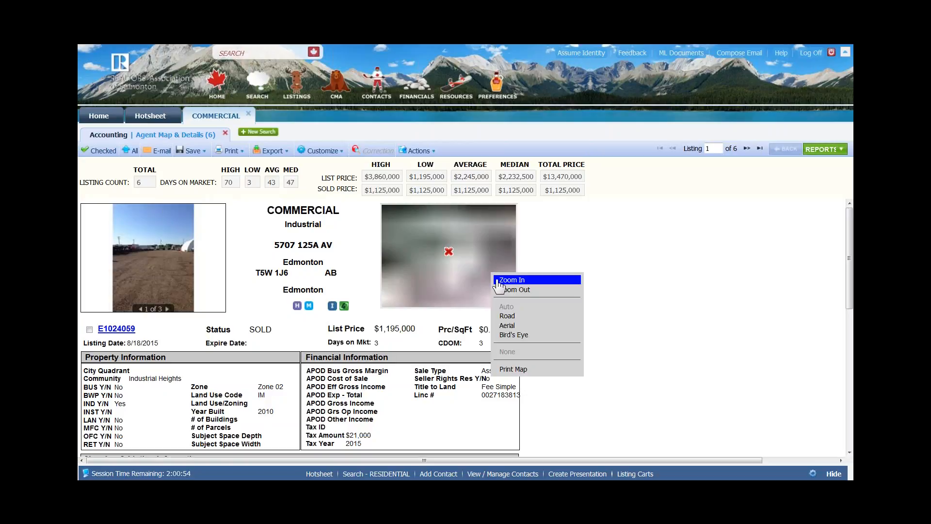
{"action": "left_click", "coordinate": [512, 280]}
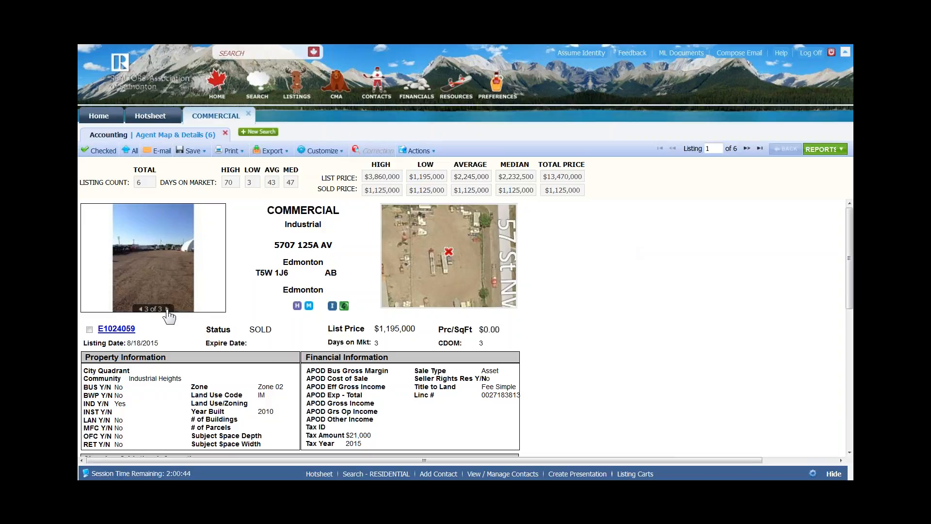
{"action": "left_click", "coordinate": [149, 264]}
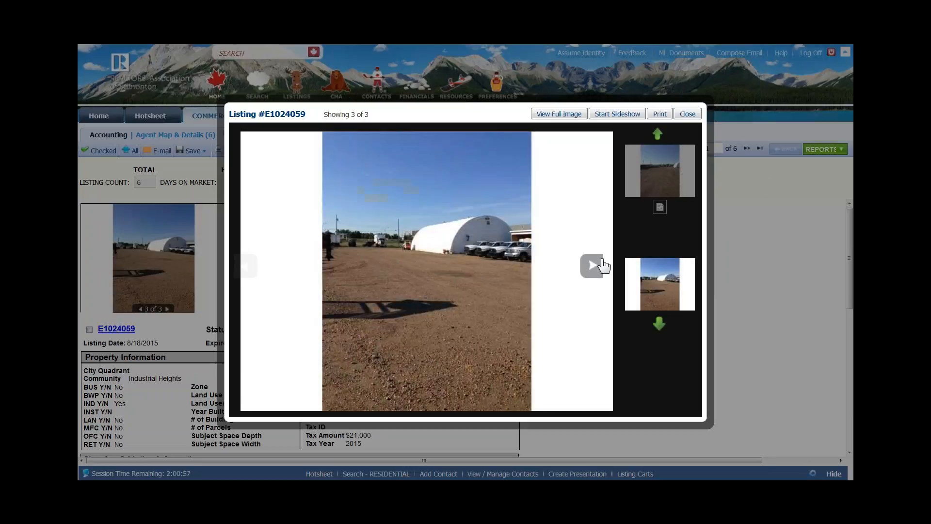
- Browse back and forth through the listing's three photos, then close the viewer
{"action": "left_click", "coordinate": [593, 268]}
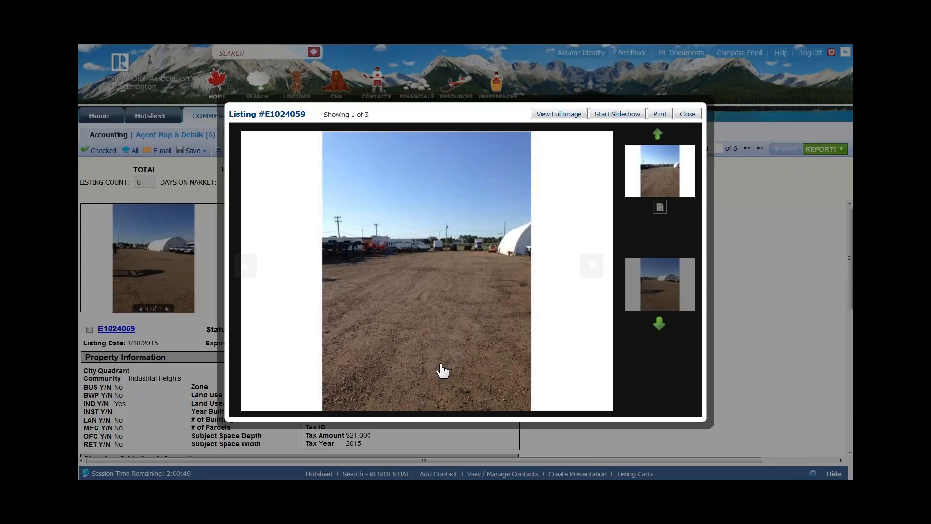
{"action": "left_click", "coordinate": [663, 330]}
{"action": "left_click", "coordinate": [658, 324]}
{"action": "left_click", "coordinate": [659, 324]}
{"action": "left_click", "coordinate": [662, 327]}
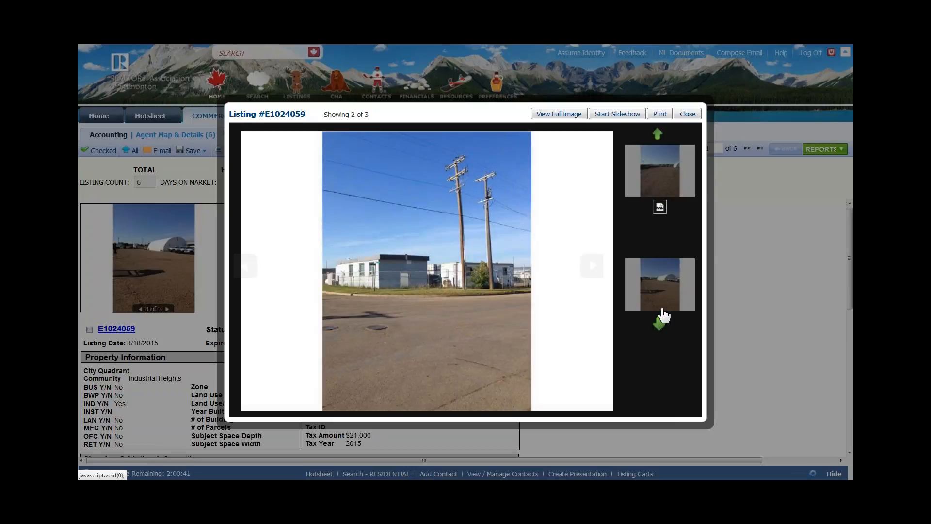
{"action": "left_click", "coordinate": [686, 115]}
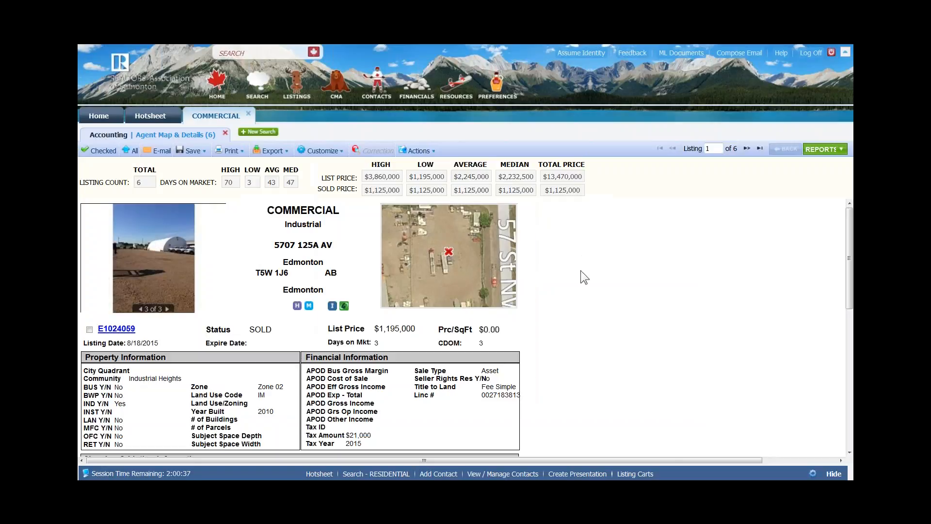
- Pan the aerial map to reveal the neighbouring building and scroll through the details page
{"action": "left_click_drag", "start_coordinate": [427, 263], "coordinate": [446, 239]}
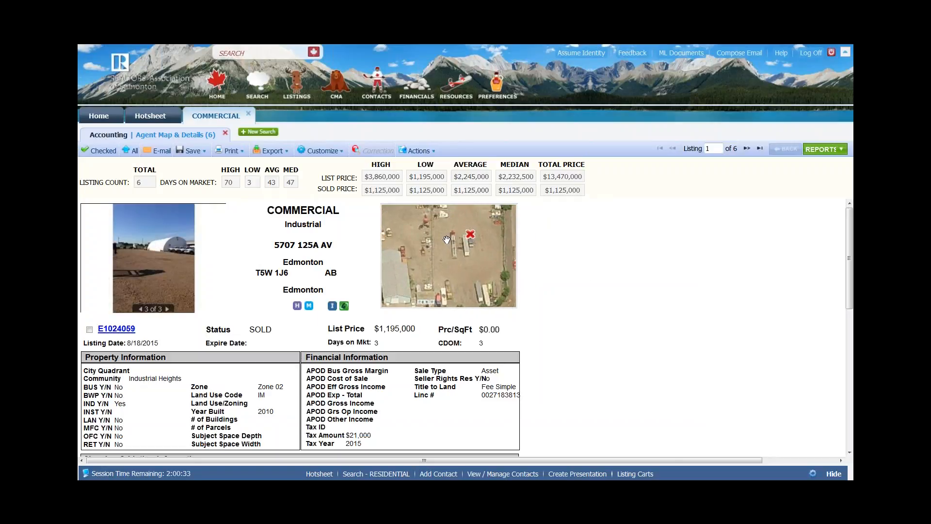
{"action": "scroll", "coordinate": [447, 240], "scroll_direction": "down", "scroll_amount": 3}
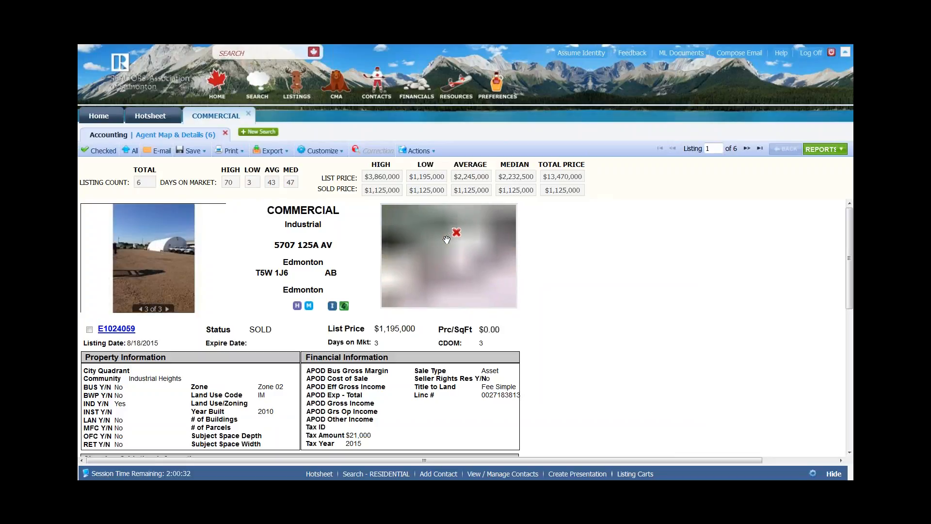
{"action": "scroll", "coordinate": [447, 240], "scroll_direction": "down", "scroll_amount": 2}
{"action": "scroll", "coordinate": [446, 239], "scroll_direction": "up", "scroll_amount": 3}
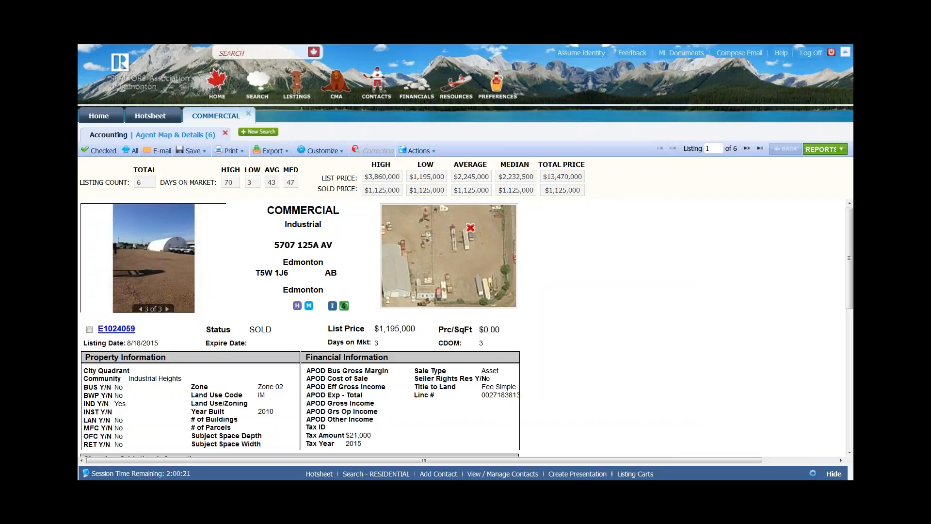
{"action": "left_click_drag", "start_coordinate": [849, 232], "coordinate": [839, 404]}
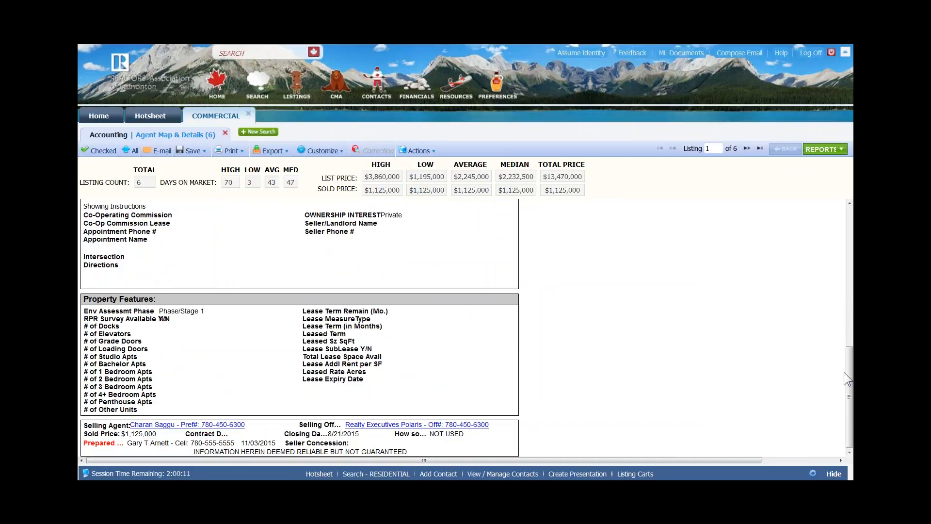
{"action": "left_click_drag", "start_coordinate": [844, 372], "coordinate": [845, 234]}
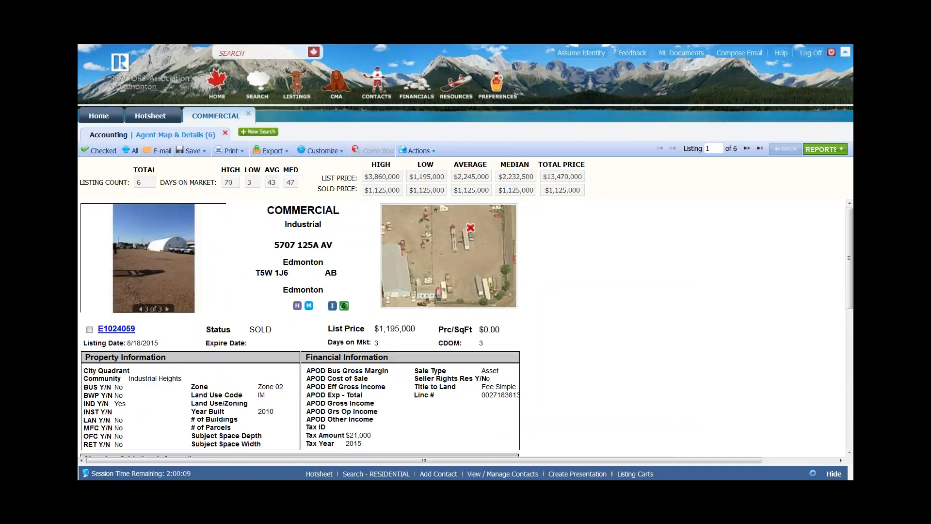
{"action": "left_click", "coordinate": [819, 149]}
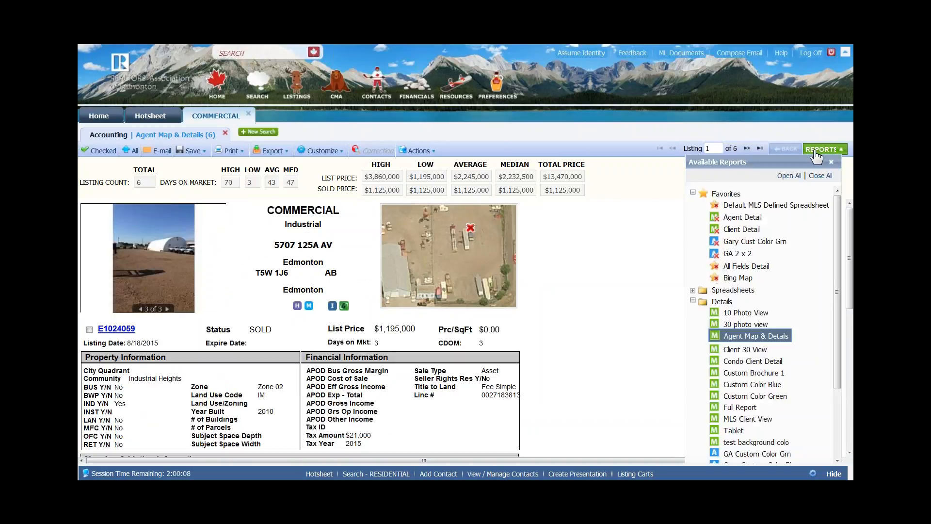
- Show the six listings in the Default MLS Defined Spreadsheet and widen the Action Icons column
{"action": "left_click", "coordinate": [739, 205]}
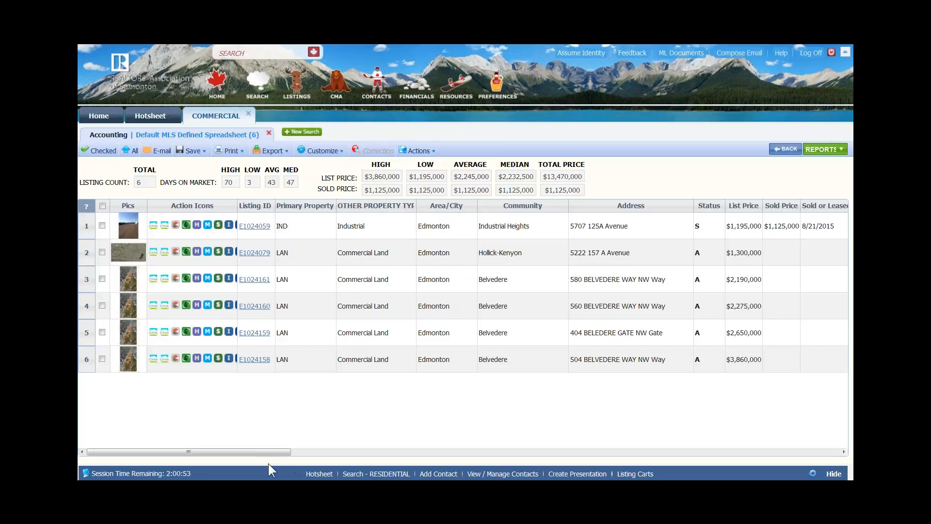
{"action": "left_click_drag", "start_coordinate": [269, 452], "coordinate": [155, 476]}
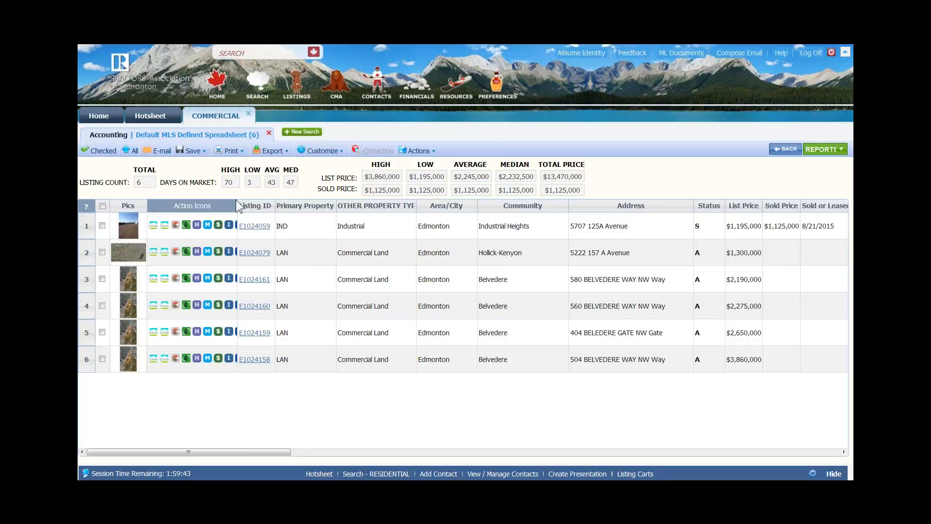
{"action": "left_click_drag", "start_coordinate": [238, 203], "coordinate": [284, 206]}
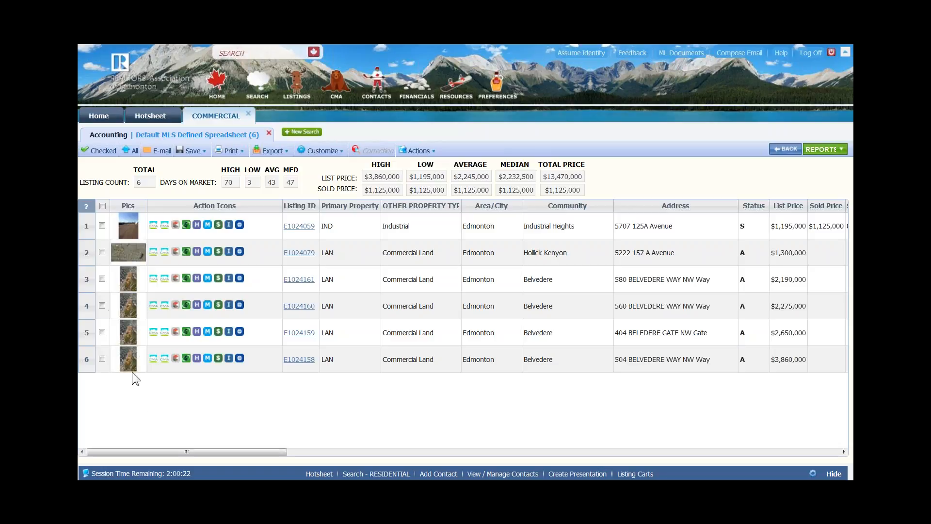
- Check the listing rows, open E-Mail Reports for the 3 selected listings, and tick the green colour report
{"action": "left_click", "coordinate": [102, 226]}
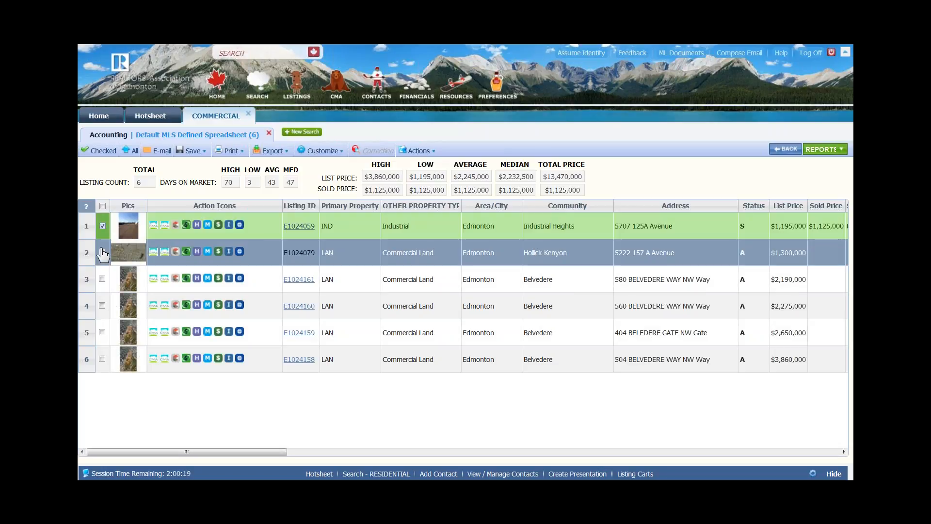
{"action": "left_click", "coordinate": [102, 253]}
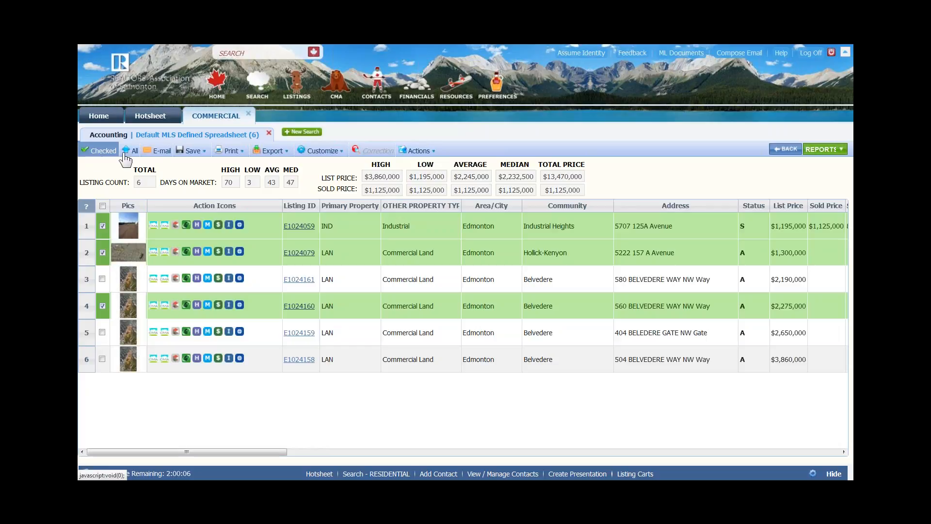
{"action": "left_click", "coordinate": [163, 152]}
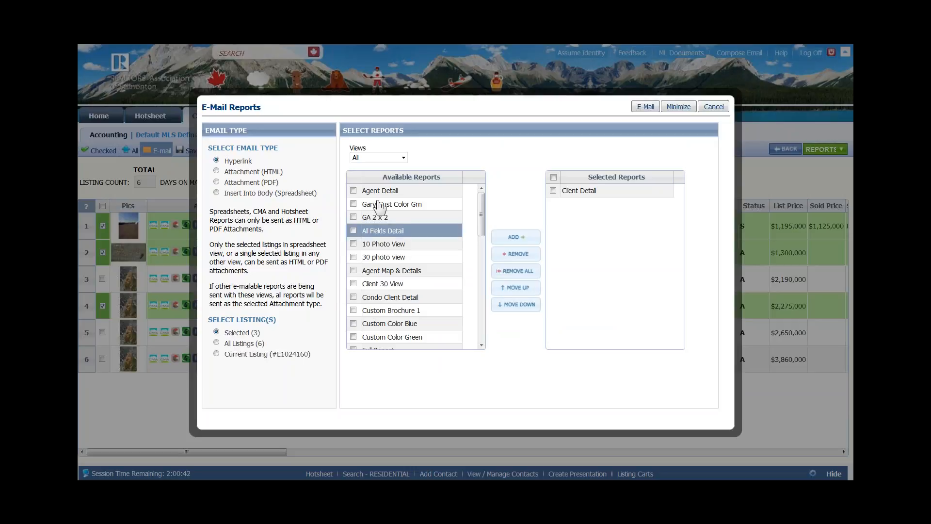
{"action": "left_click", "coordinate": [353, 203]}
- Add All Fields Detail, 30 Photo View and Agent Map & Details to the selected reports
{"action": "left_click", "coordinate": [353, 230]}
{"action": "left_click", "coordinate": [353, 257]}
{"action": "left_click", "coordinate": [353, 270]}
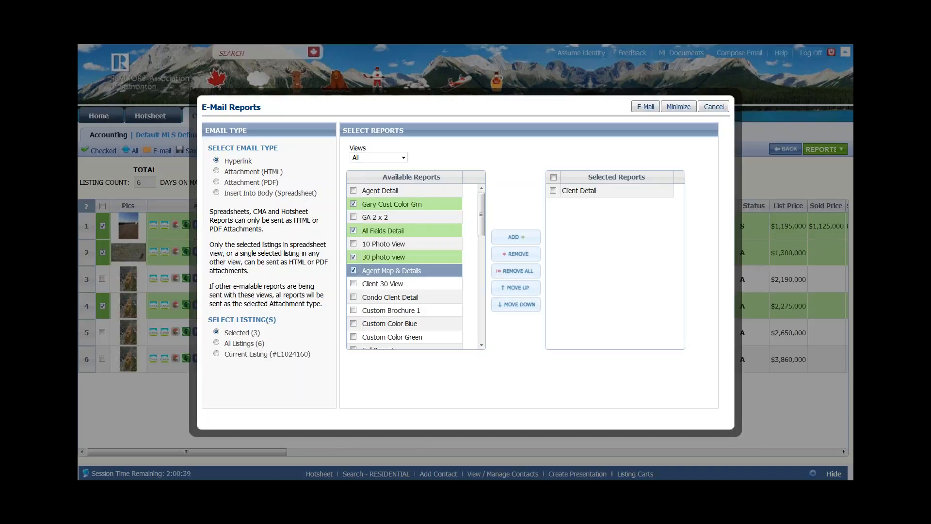
{"action": "left_click", "coordinate": [525, 239]}
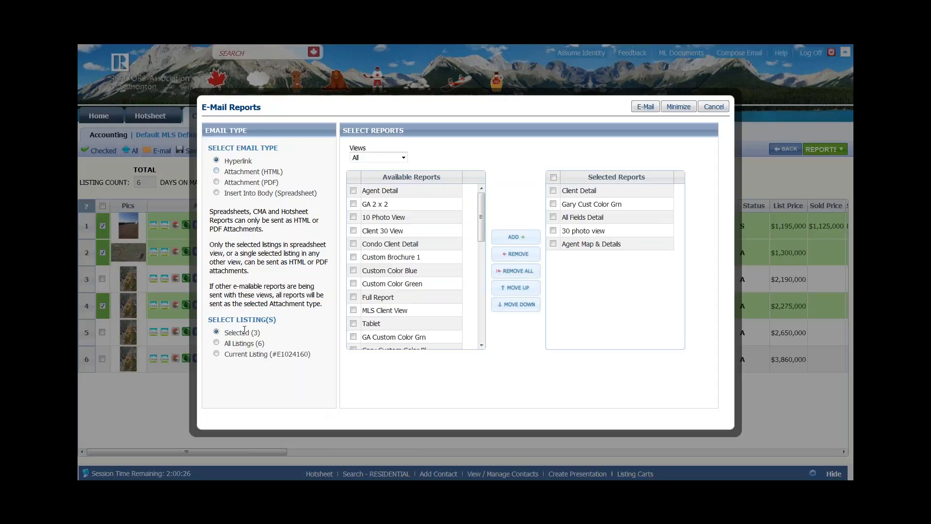
- Set the e-mail type to HTML attachment, point out Client Detail, then switch to Hyperlink
{"action": "left_click", "coordinate": [221, 168]}
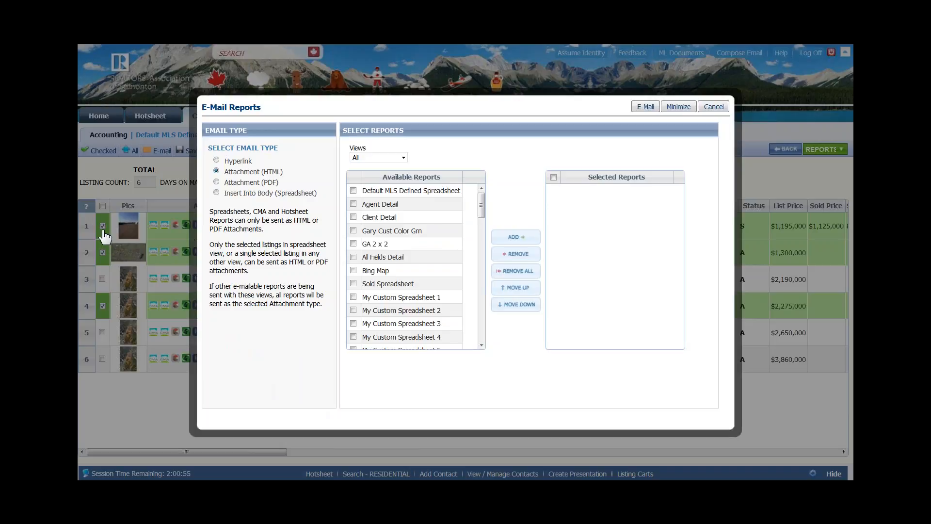
{"action": "left_click", "coordinate": [418, 219]}
{"action": "left_click", "coordinate": [216, 161]}
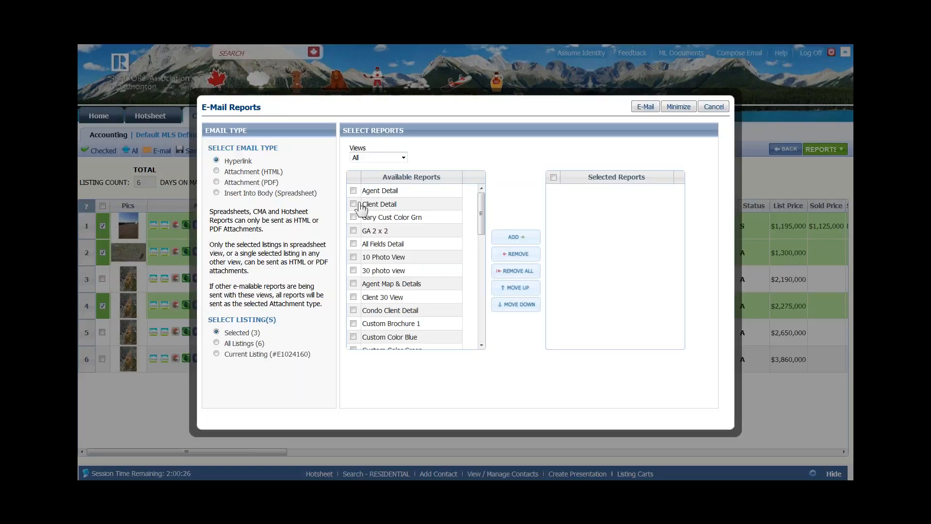
- Add 10 Photo View, Client 30 View and Custom Brochure 1 to the selected reports
{"action": "left_click", "coordinate": [353, 258]}
{"action": "left_click", "coordinate": [354, 297]}
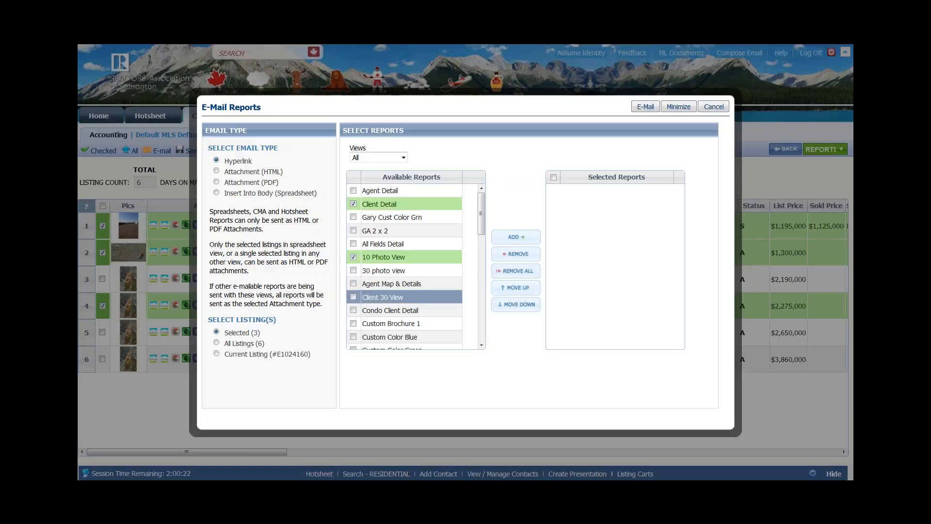
{"action": "left_click", "coordinate": [354, 323]}
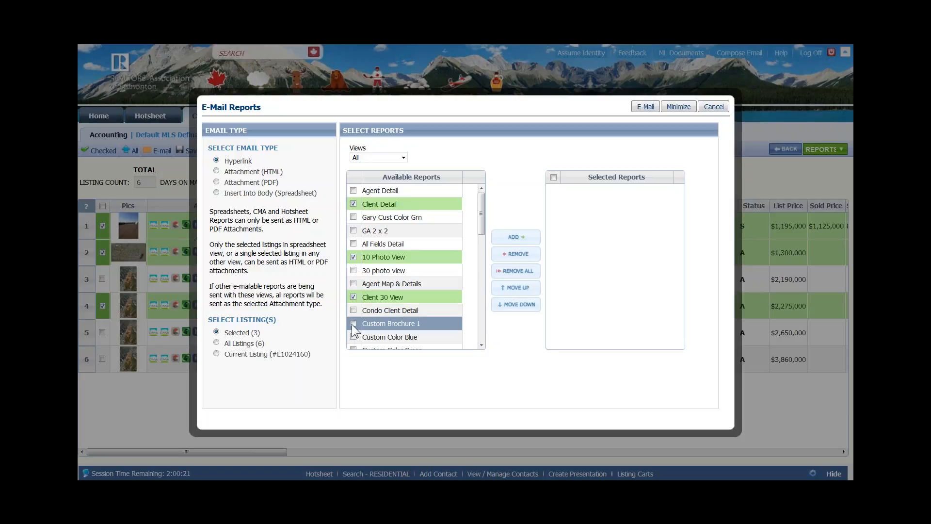
{"action": "left_click", "coordinate": [514, 239]}
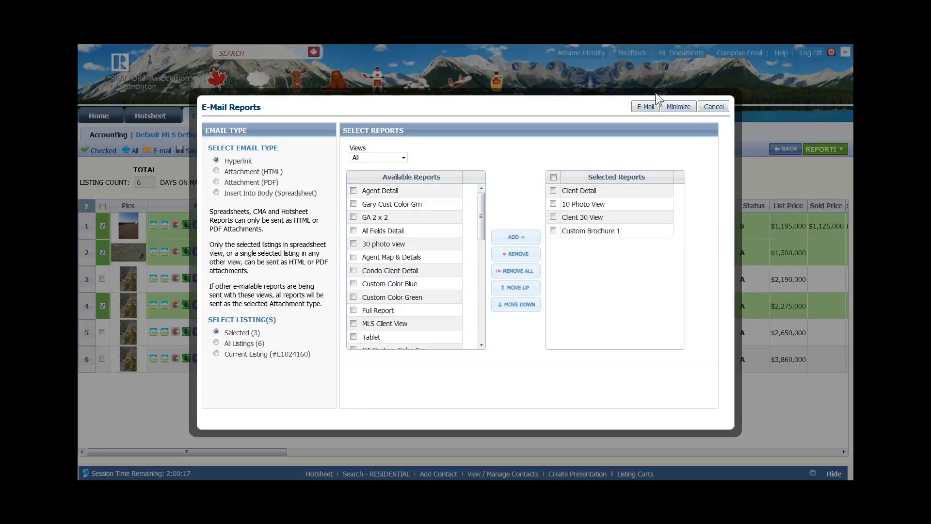
- Start composing the e-mail and pick the client from autocomplete as the recipient
{"action": "left_click", "coordinate": [646, 107]}
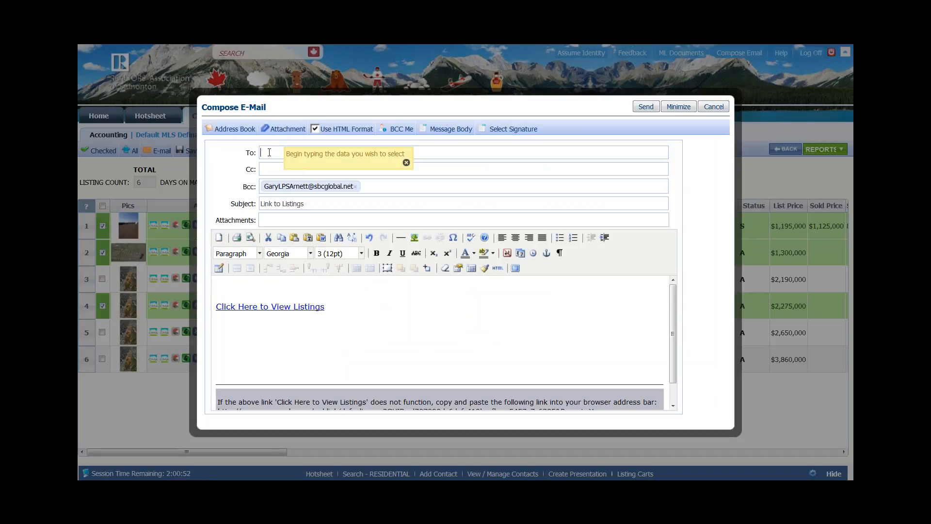
{"action": "type", "text": "r"}
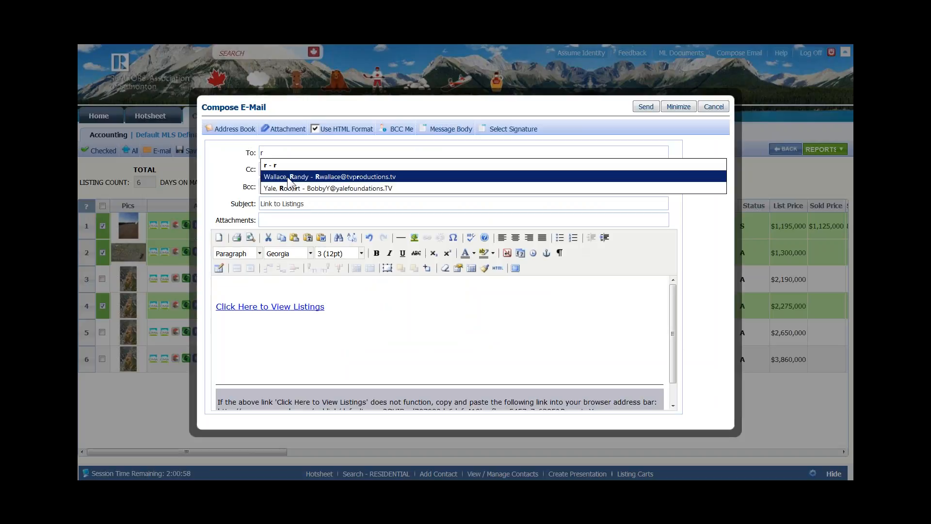
{"action": "left_click", "coordinate": [288, 177]}
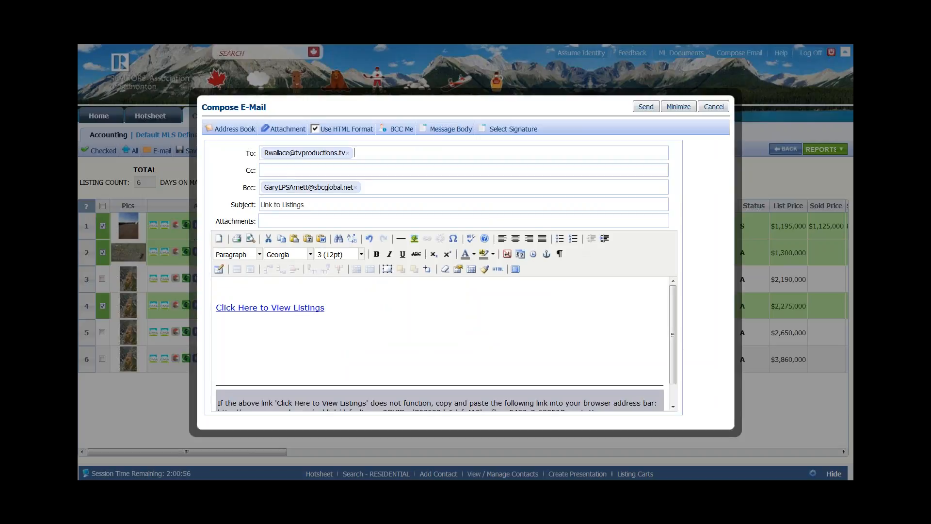
- Enter a second e-mail address in Cc, add a blank body line, and show the message templates
{"action": "left_click", "coordinate": [279, 170]}
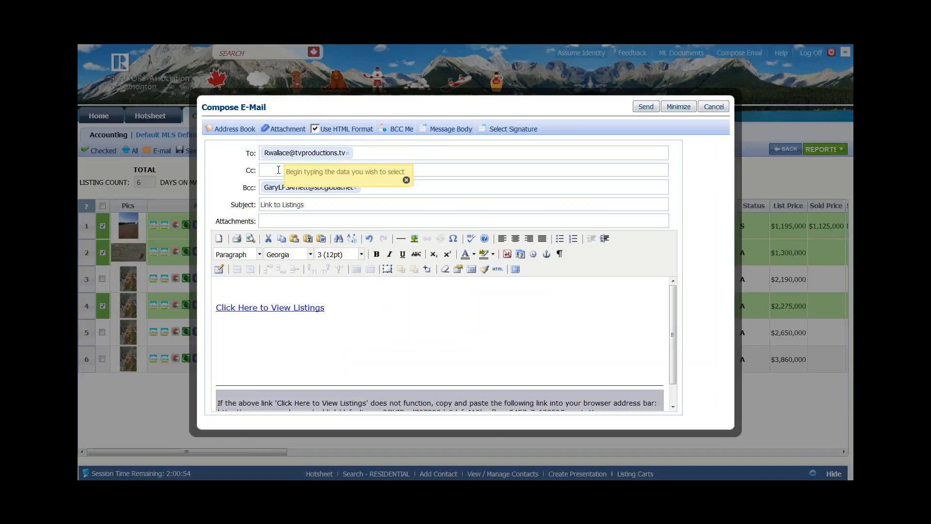
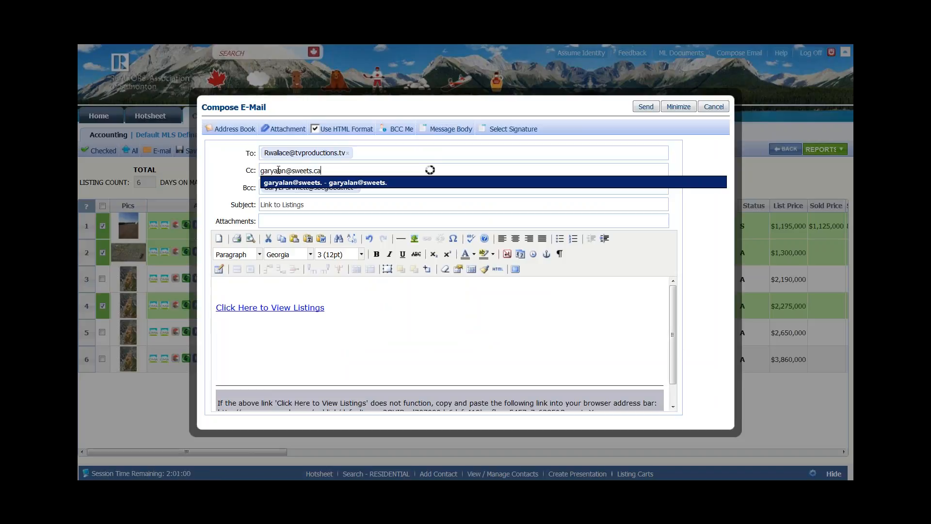
{"action": "key", "text": "Return"}
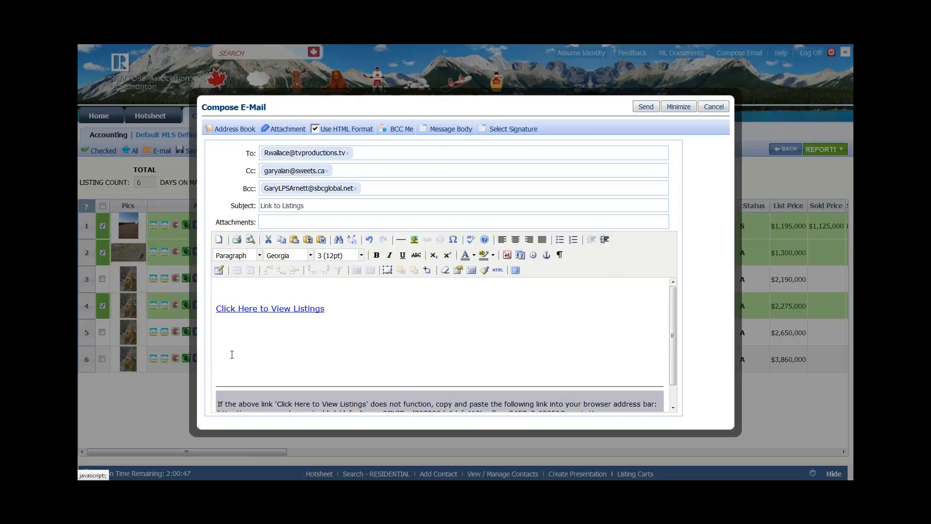
{"action": "key", "text": "Return"}
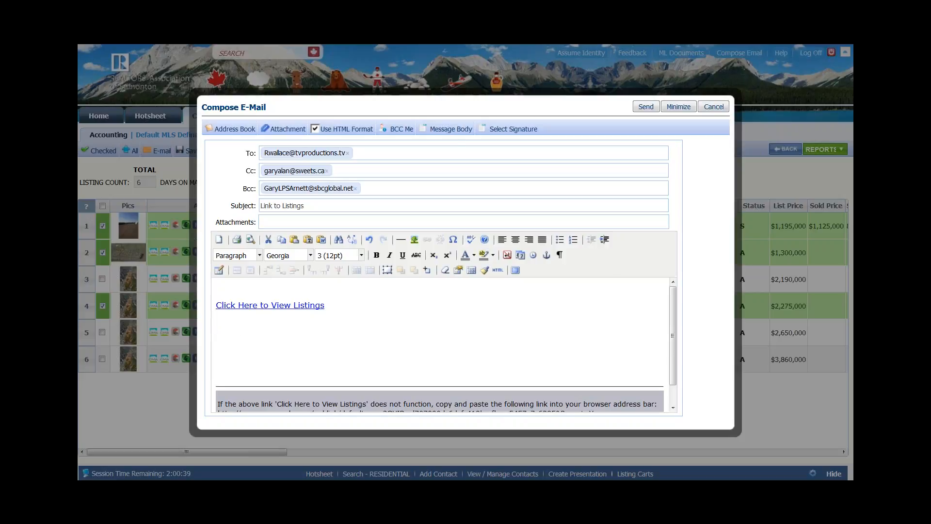
{"action": "left_click", "coordinate": [447, 130]}
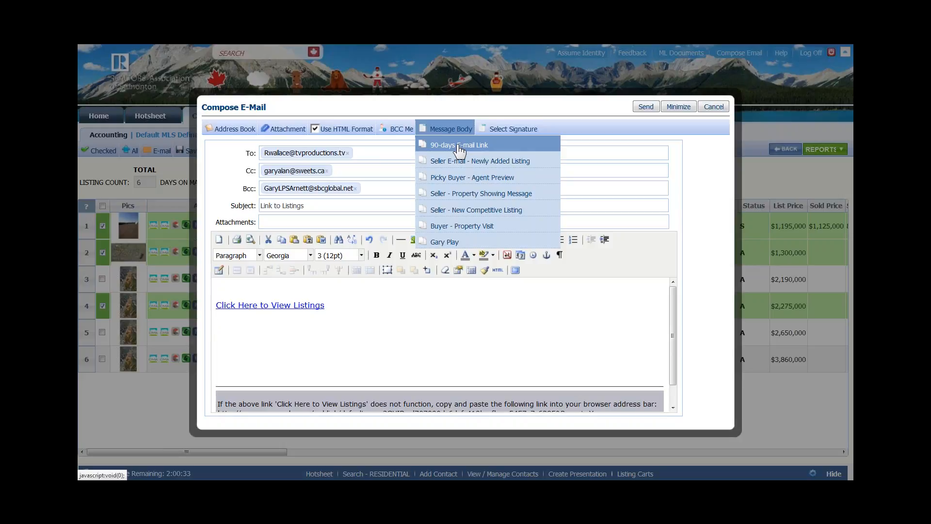
- Insert the 90-days E-mail Link template and replace 'Name' in the greeting with the client's first name
{"action": "left_click", "coordinate": [459, 145]}
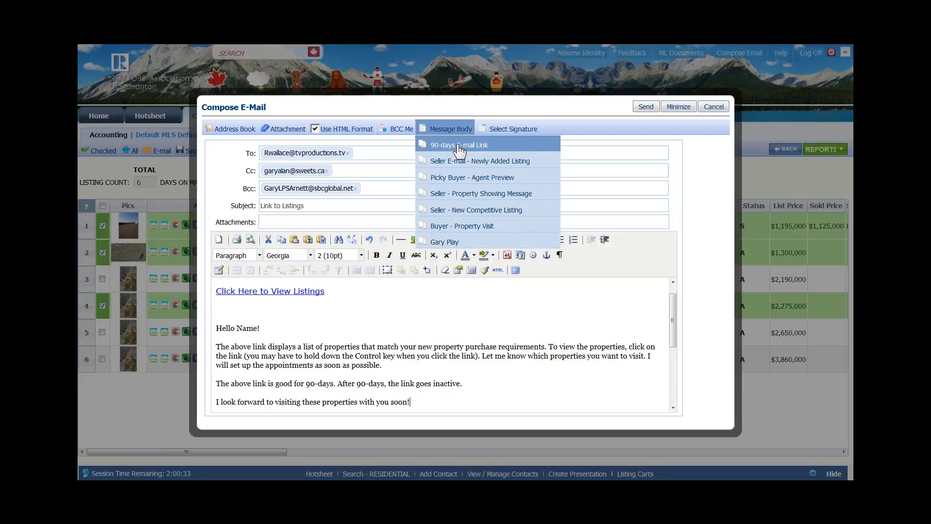
{"action": "left_click", "coordinate": [256, 330]}
{"action": "key", "text": "BackSpace"}
{"action": "key", "text": "BackSpace"}
{"action": "key", "text": "BackSpace"}
{"action": "key", "text": "BackSpace"}
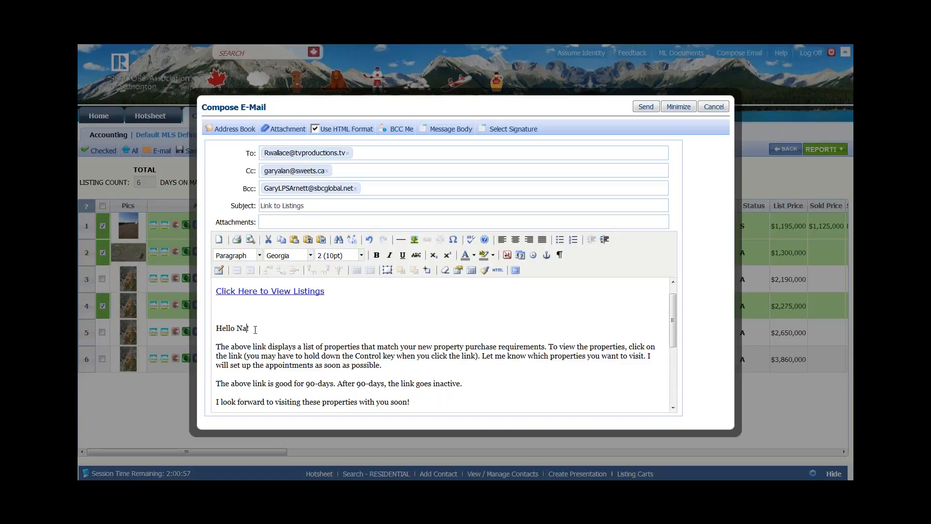
{"action": "type", "text": "Randy"}
- Place the cursor on the empty line after the last paragraph and open the saved signatures list
{"action": "scroll", "coordinate": [502, 378], "scroll_direction": "down", "scroll_amount": 3}
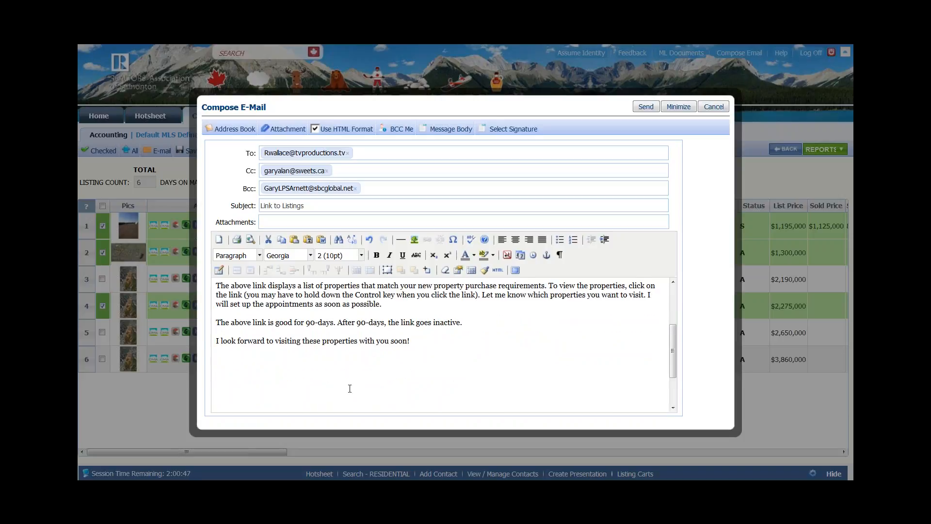
{"action": "left_click", "coordinate": [228, 366]}
{"action": "left_click", "coordinate": [523, 127]}
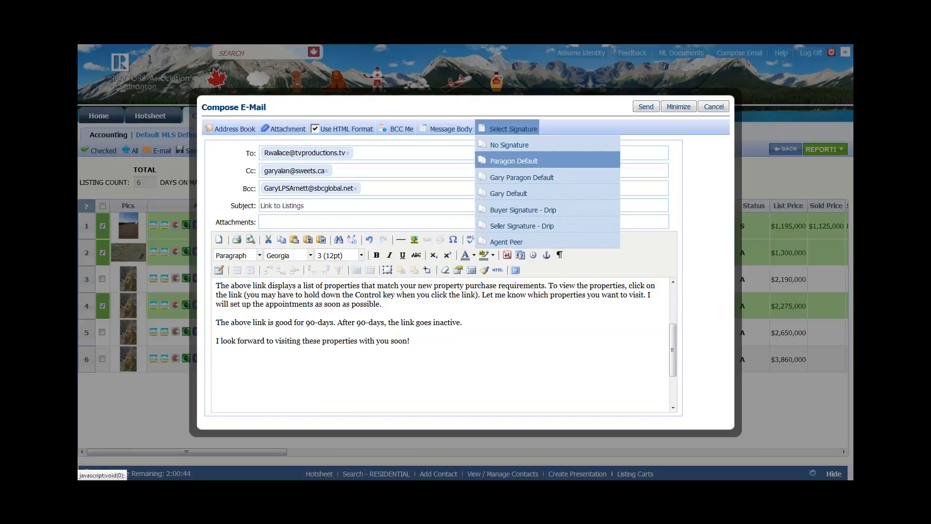
- Append the Buyer Signature - Drip block, review the message body, and send the e-mail
{"action": "left_click", "coordinate": [506, 213]}
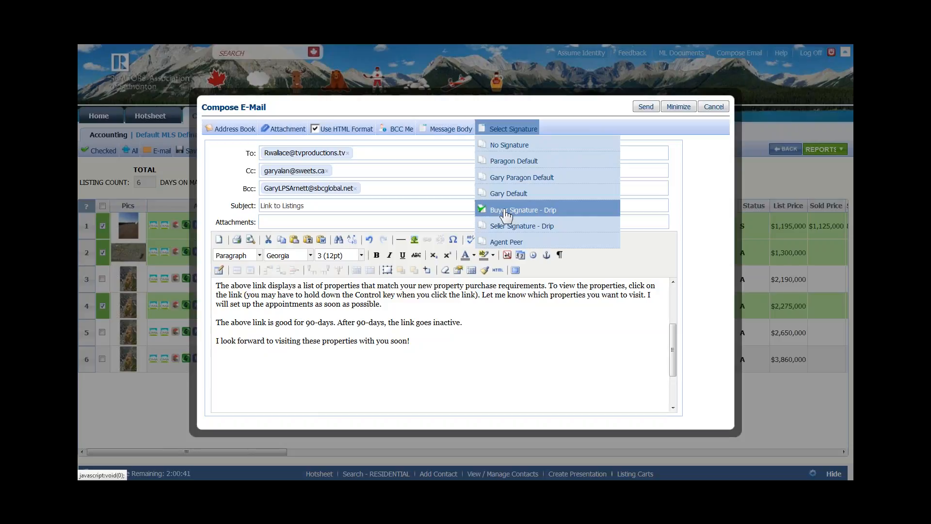
{"action": "scroll", "coordinate": [329, 379], "scroll_direction": "down", "scroll_amount": 3}
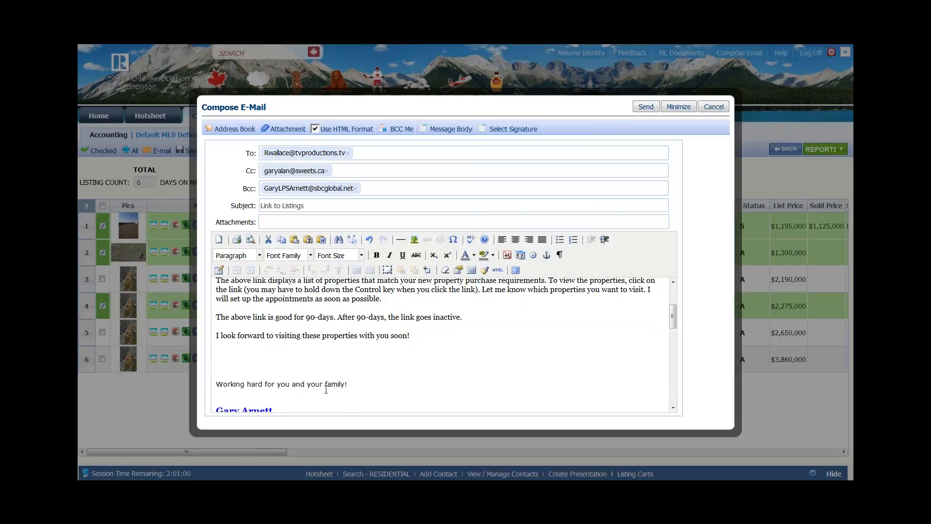
{"action": "scroll", "coordinate": [328, 378], "scroll_direction": "up", "scroll_amount": 1}
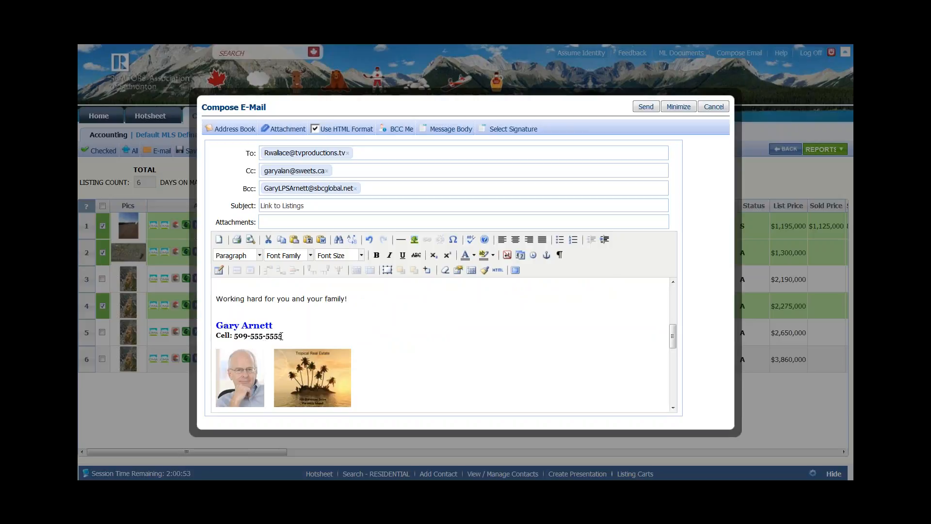
{"action": "scroll", "coordinate": [310, 316], "scroll_direction": "down", "scroll_amount": 2}
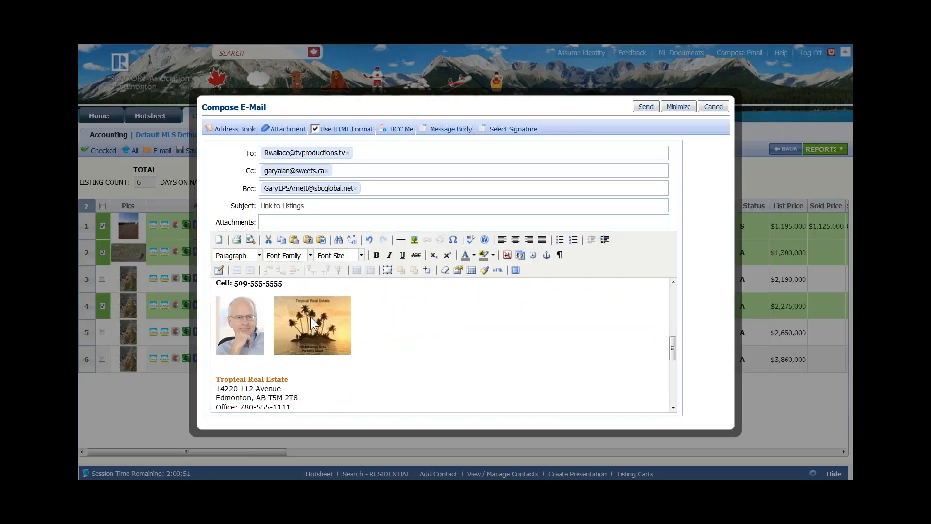
{"action": "scroll", "coordinate": [311, 316], "scroll_direction": "down", "scroll_amount": 2}
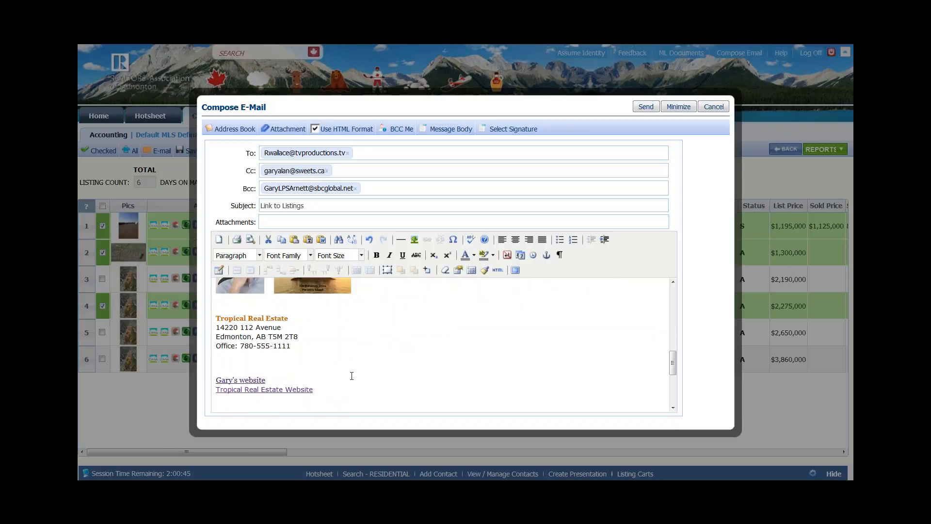
{"action": "left_click", "coordinate": [645, 107]}
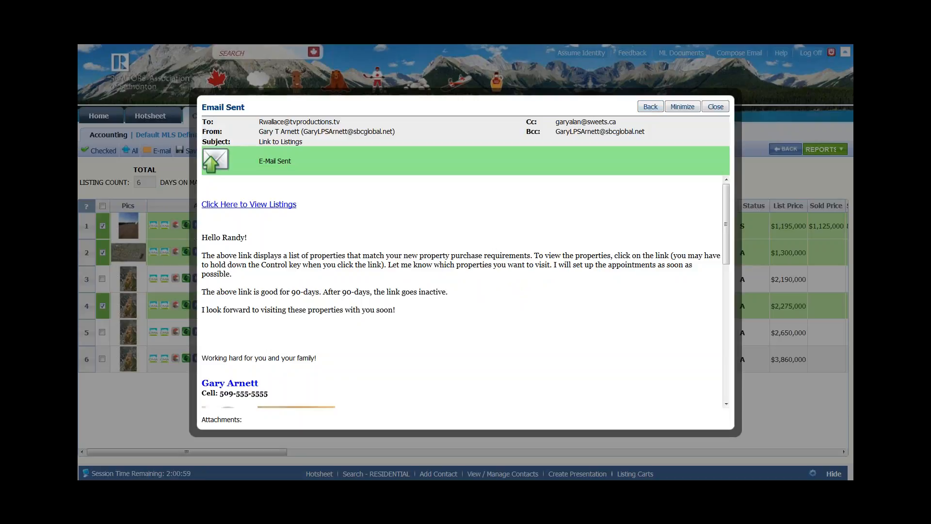
- Follow the 'Click Here to View Listings' link to open the emailed listings page
{"action": "left_click", "coordinate": [240, 206]}
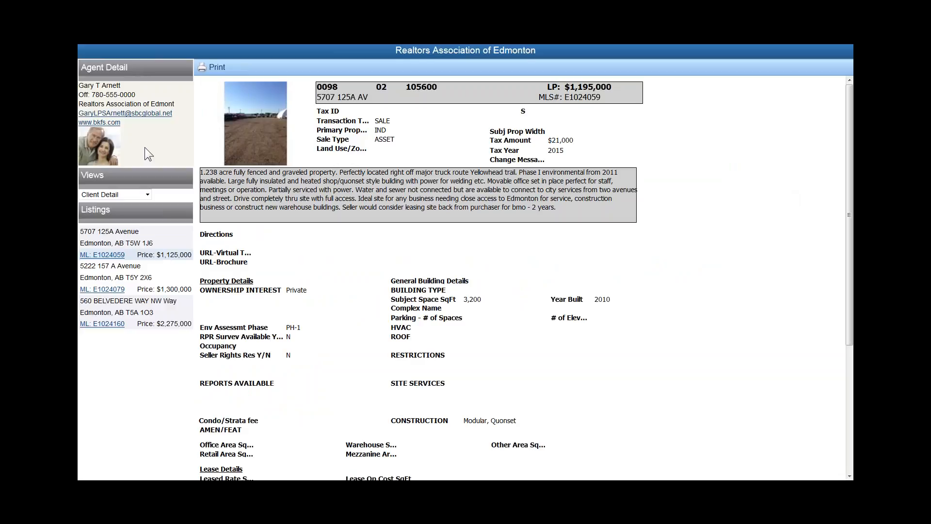
{"action": "left_click", "coordinate": [148, 194]}
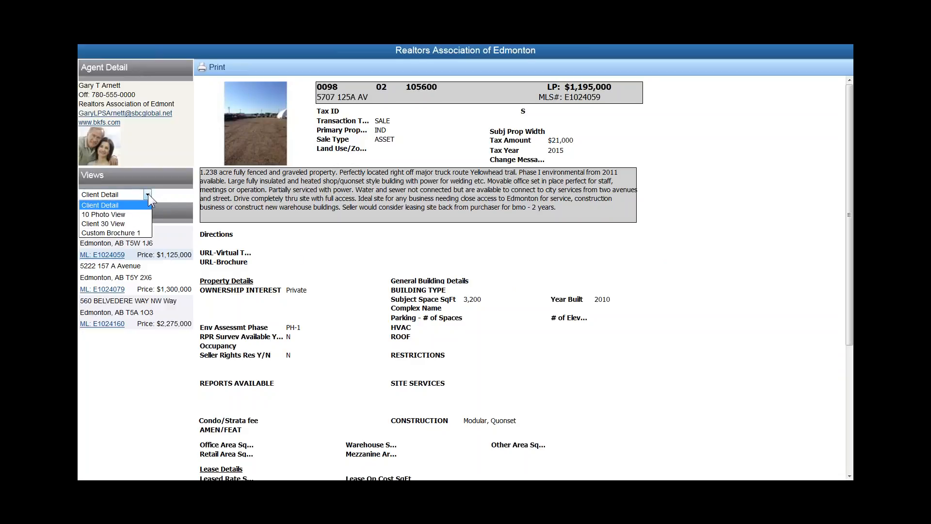
{"action": "left_click", "coordinate": [117, 215]}
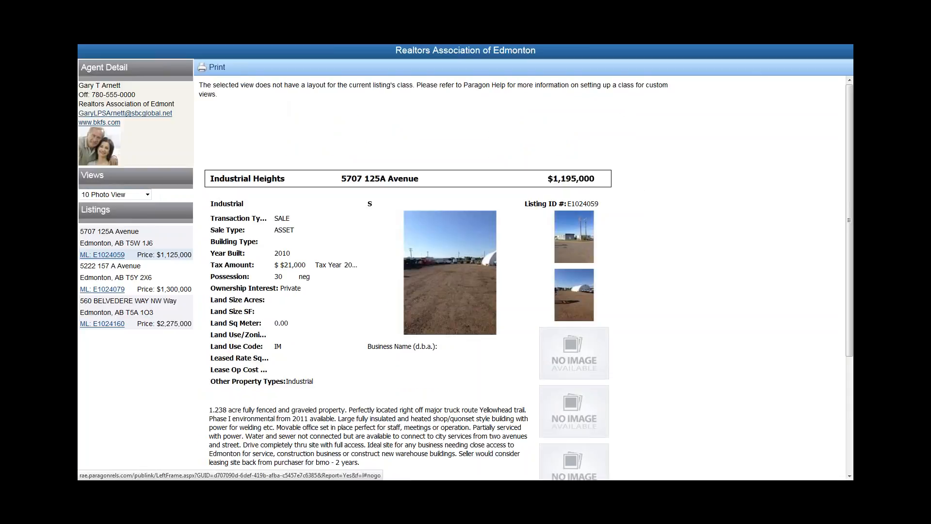
{"action": "left_click", "coordinate": [96, 291]}
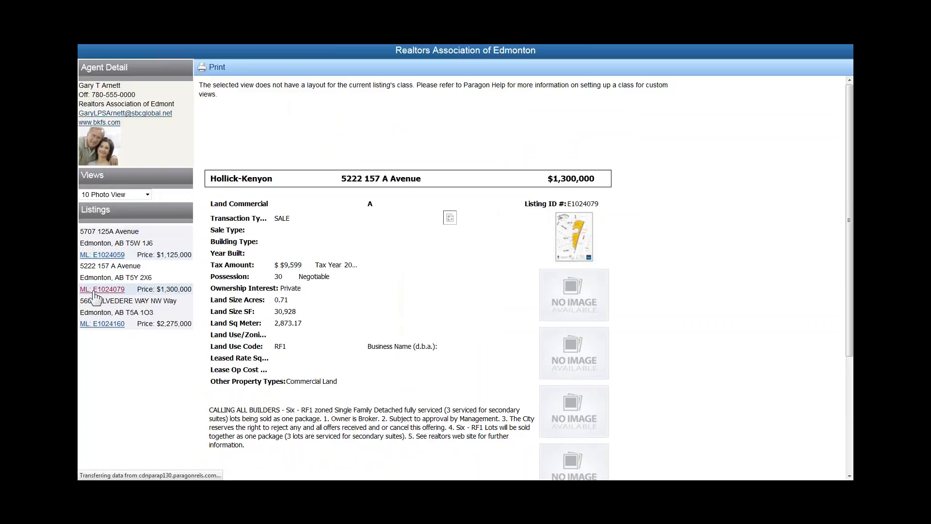
{"action": "left_click", "coordinate": [91, 325]}
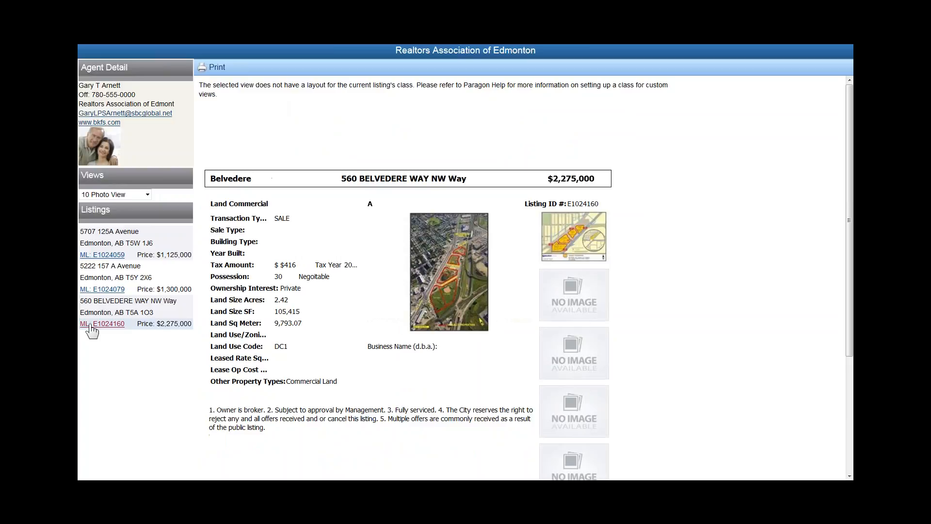
- Preview the Client 30 View and Custom Brochure 1 reports, then return to the Paragon tab
{"action": "left_click", "coordinate": [147, 193]}
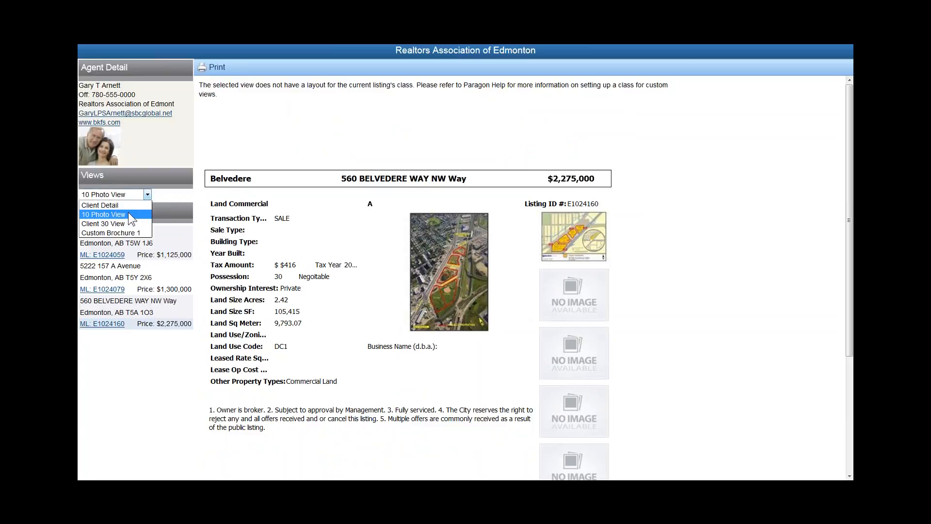
{"action": "left_click", "coordinate": [115, 223]}
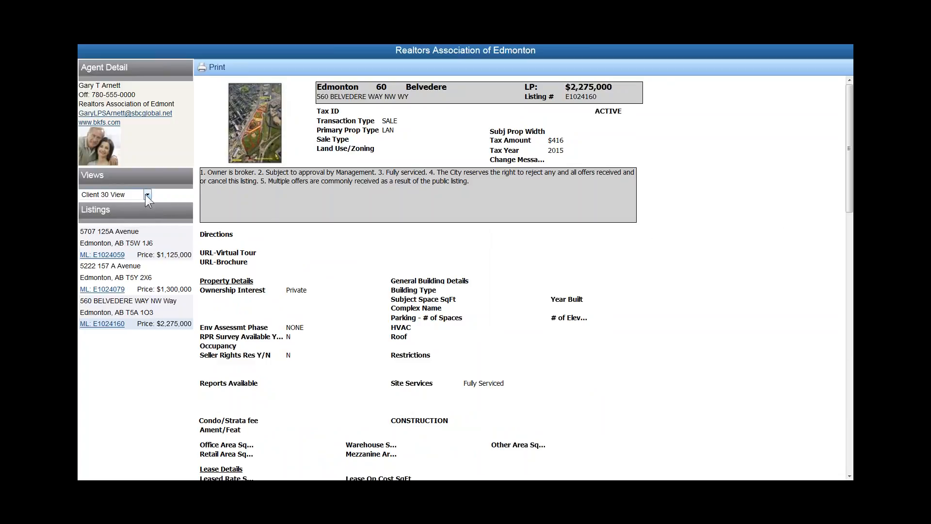
{"action": "left_click", "coordinate": [144, 194]}
{"action": "left_click", "coordinate": [113, 237]}
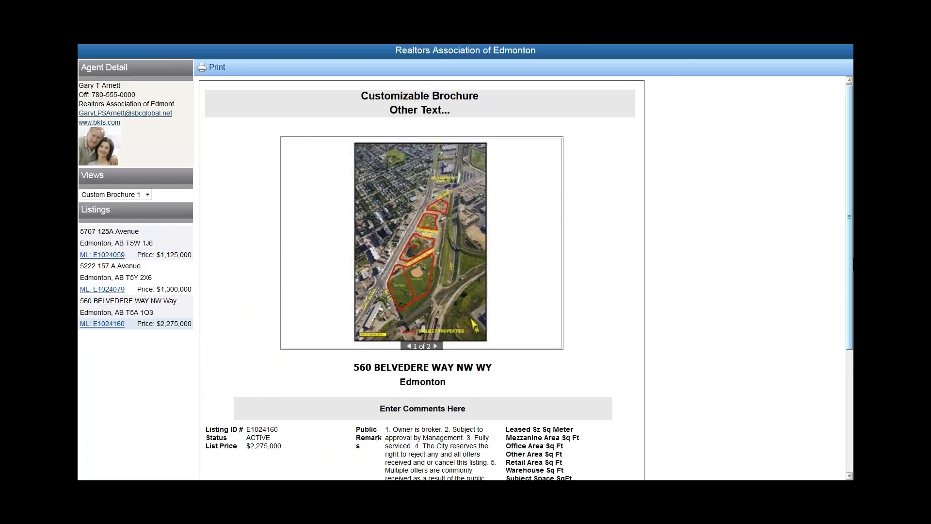
{"action": "mouse_move", "coordinate": [851, 231]}
{"action": "left_mouse_down"}
{"action": "mouse_move", "coordinate": [850, 435]}
{"action": "mouse_move", "coordinate": [840, 226]}
{"action": "left_mouse_up"}
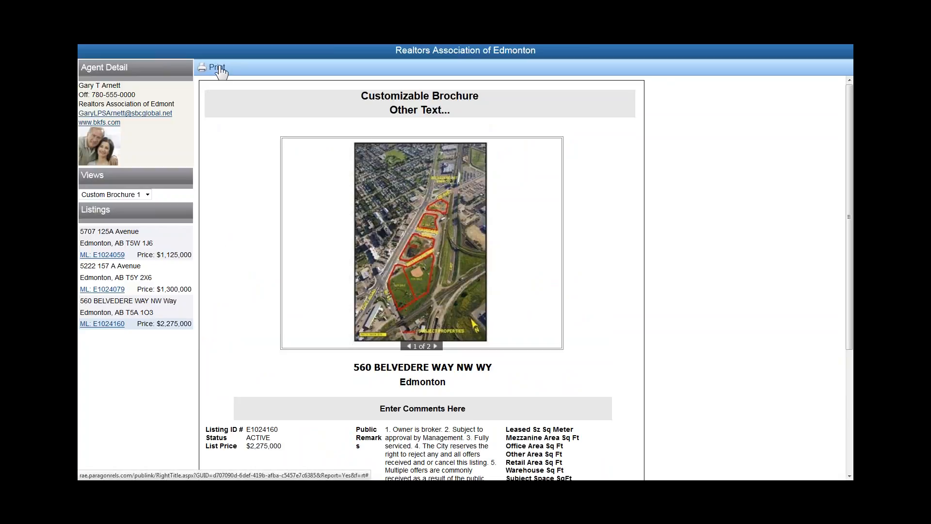
{"action": "mouse_move", "coordinate": [223, 44]}
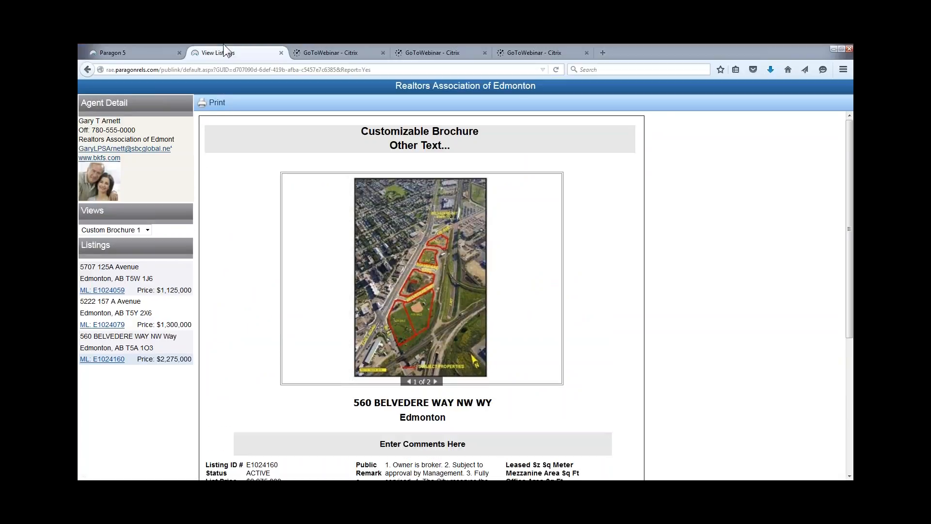
{"action": "left_click", "coordinate": [170, 53]}
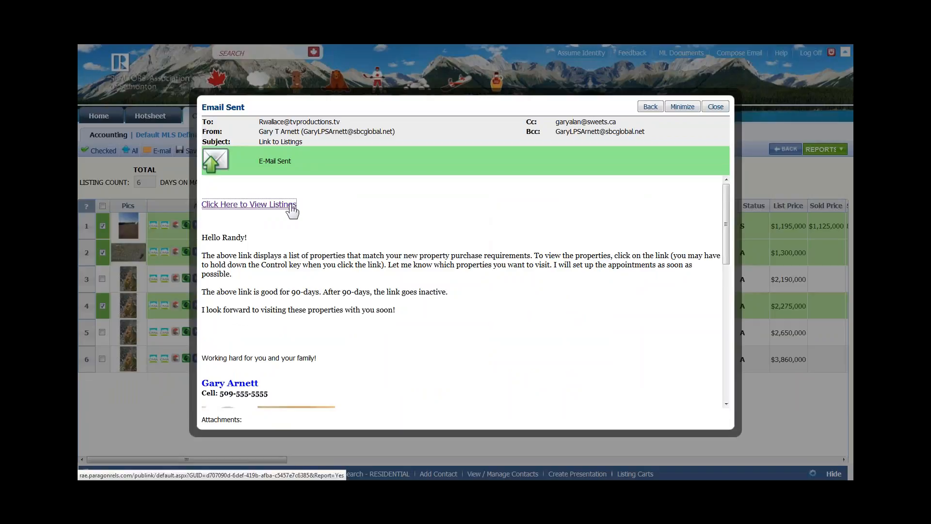
- Close the Email Sent confirmation and choose Print + from the Print menu
{"action": "left_click", "coordinate": [716, 107]}
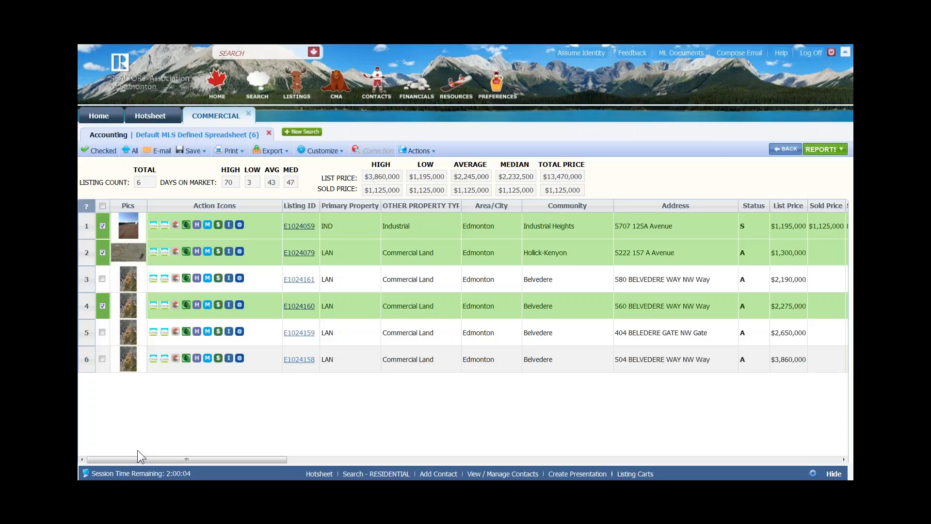
{"action": "left_click", "coordinate": [231, 152]}
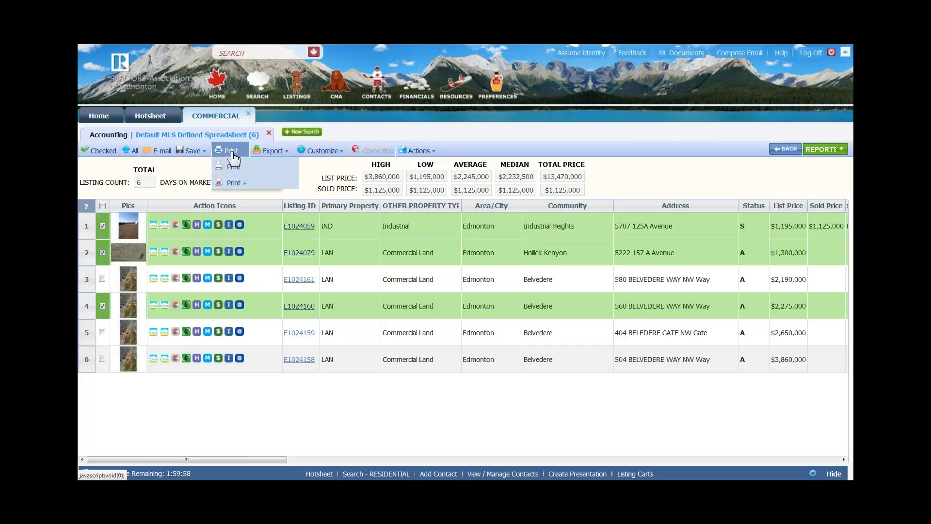
{"action": "left_click", "coordinate": [231, 184]}
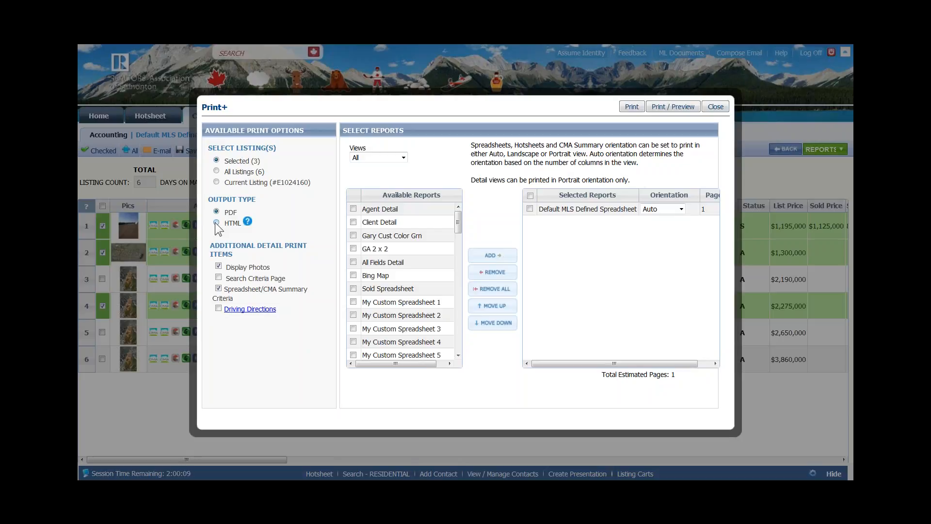
- Replace Default MLS Defined Spreadsheet with Agent Detail and Client Detail in the reports to print
{"action": "left_click", "coordinate": [529, 209]}
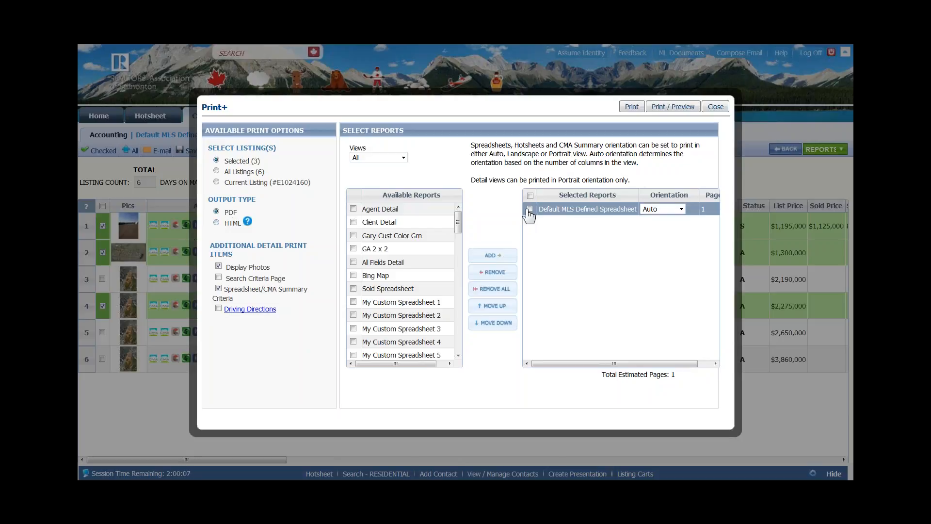
{"action": "left_click", "coordinate": [485, 272]}
{"action": "left_click", "coordinate": [353, 208]}
{"action": "left_click", "coordinate": [353, 222]}
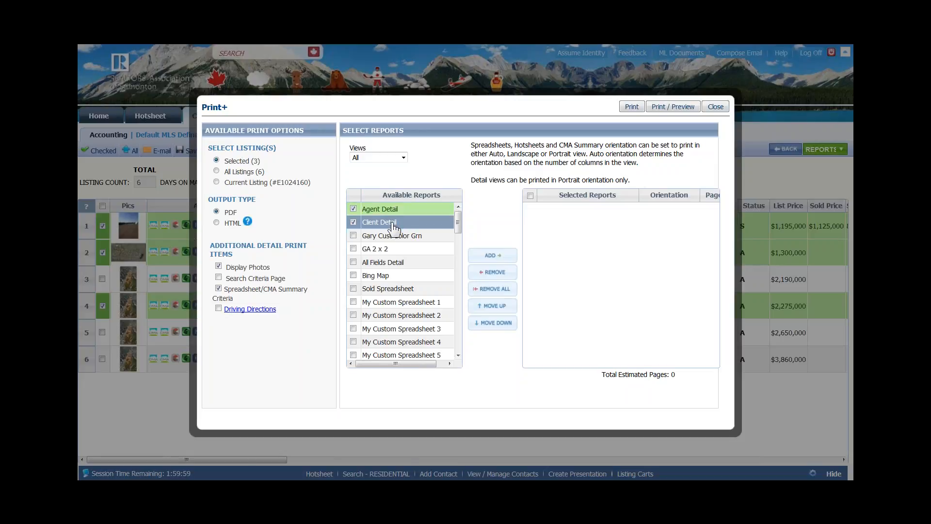
{"action": "left_click", "coordinate": [492, 257]}
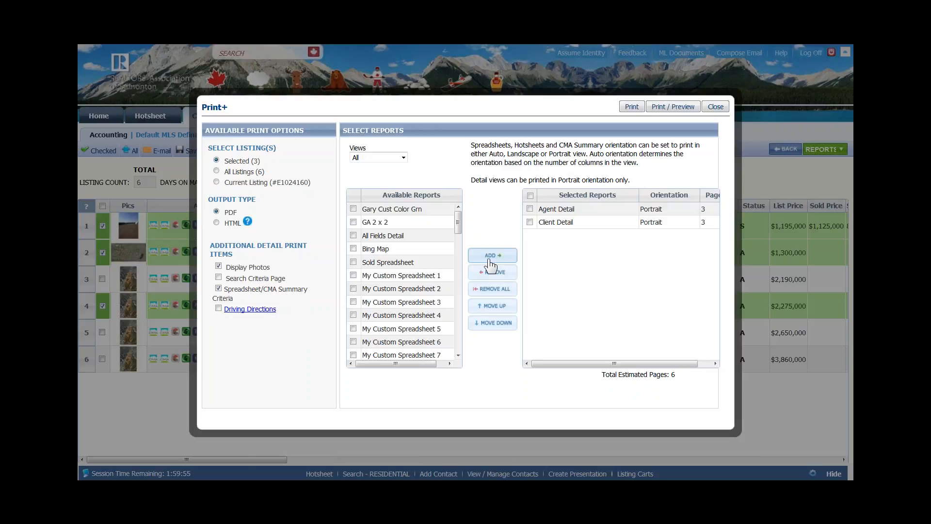
- Generate the Agent Detail and Client Detail reports as a PDF
{"action": "left_click", "coordinate": [602, 223]}
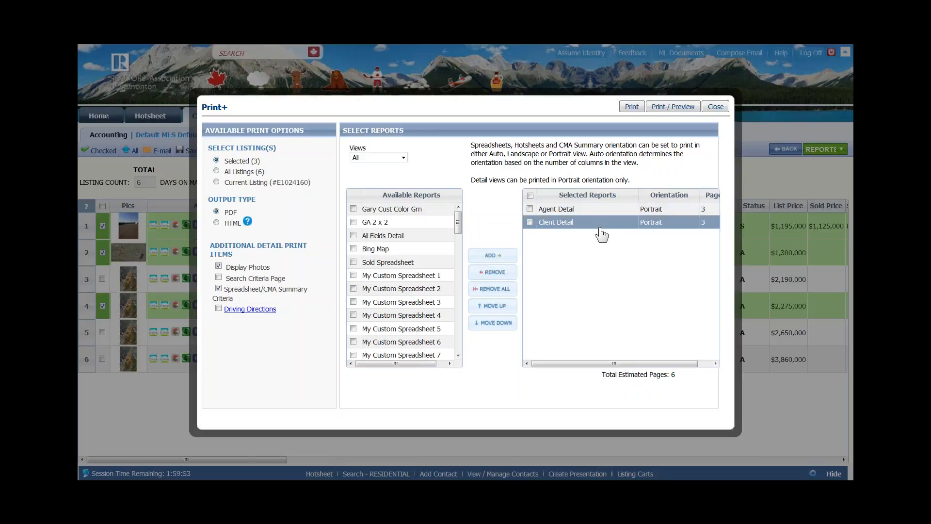
{"action": "left_click", "coordinate": [636, 107]}
{"action": "left_click", "coordinate": [631, 108]}
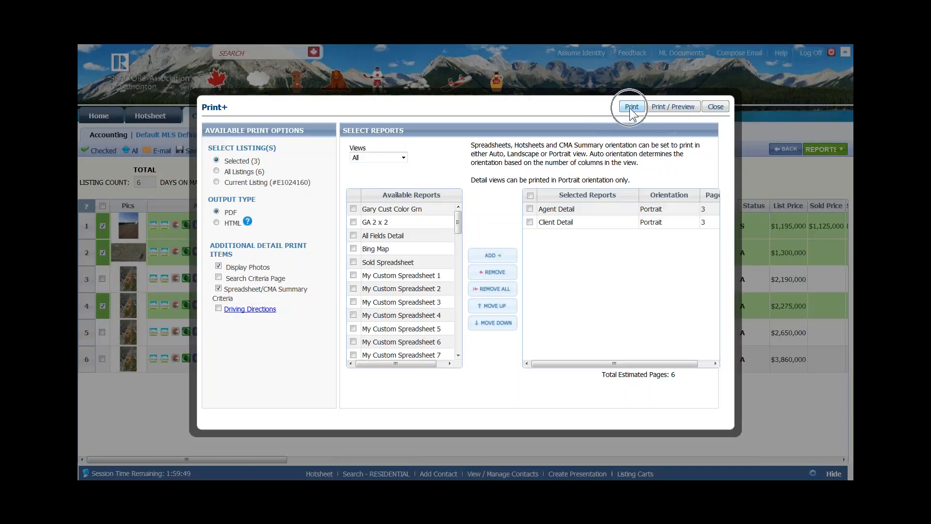
{"action": "key", "text": "ctrl"}
{"action": "left_click", "coordinate": [673, 108]}
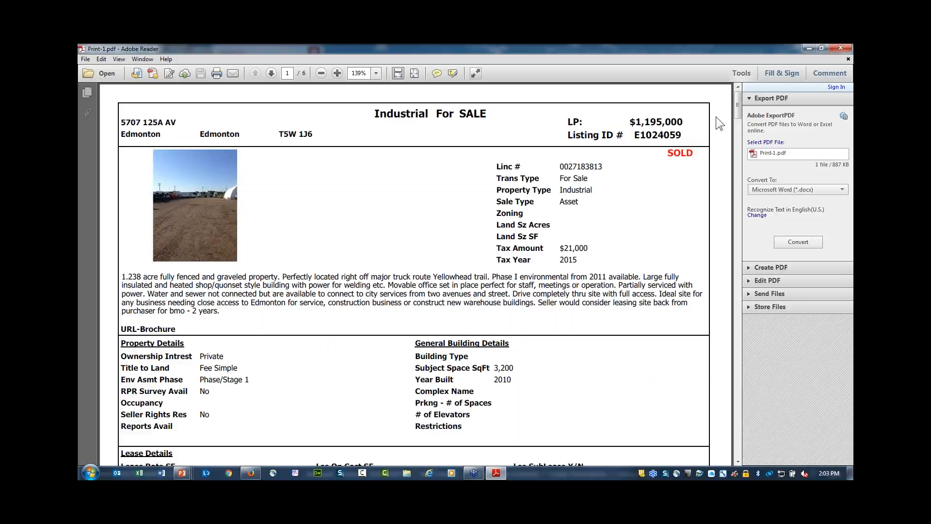
- Scroll through the 6-page Print-1.pdf, then close Adobe Reader
{"action": "left_click_drag", "start_coordinate": [739, 100], "coordinate": [715, 245]}
{"action": "scroll", "coordinate": [297, 216], "scroll_direction": "down", "scroll_amount": 5}
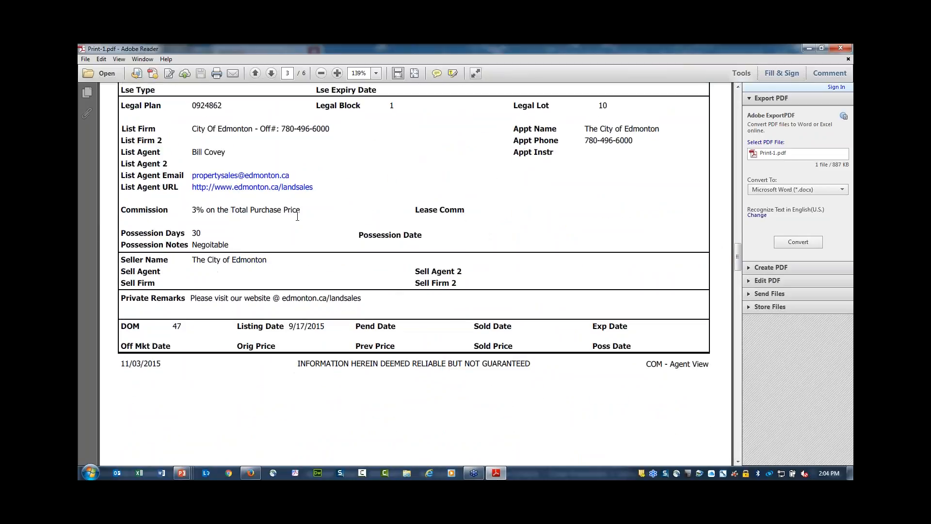
{"action": "scroll", "coordinate": [680, 320], "scroll_direction": "down", "scroll_amount": 2}
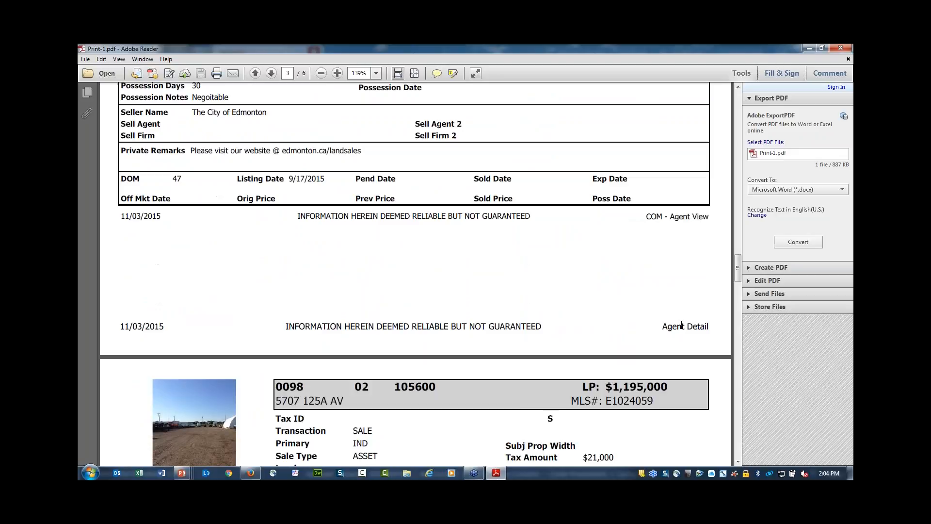
{"action": "left_click_drag", "start_coordinate": [738, 269], "coordinate": [726, 421]}
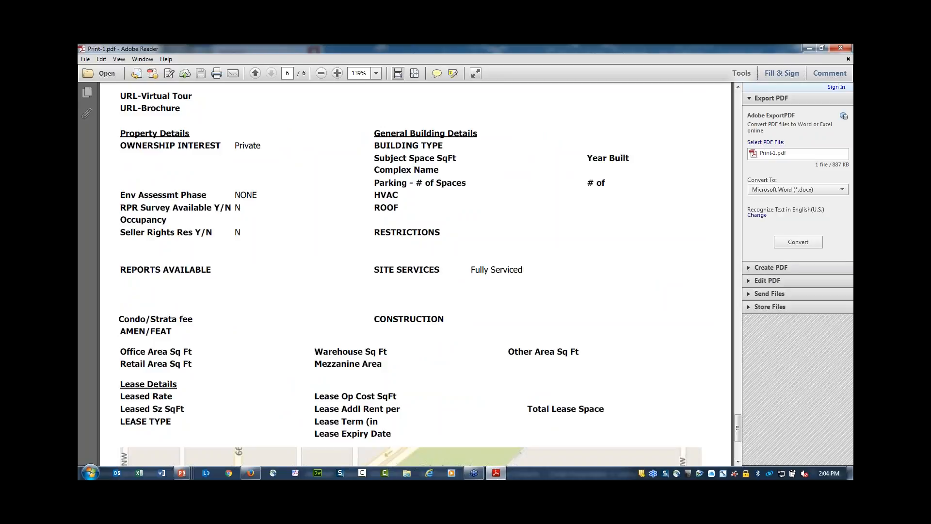
{"action": "left_click", "coordinate": [840, 51]}
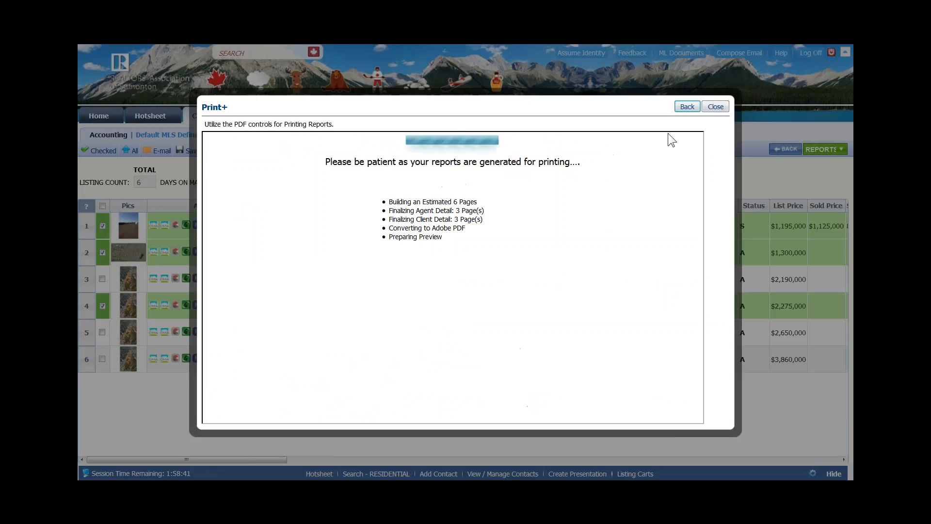
- Return to the report selection, then close Print+ to get back to the Accounting spreadsheet
{"action": "left_click", "coordinate": [688, 107]}
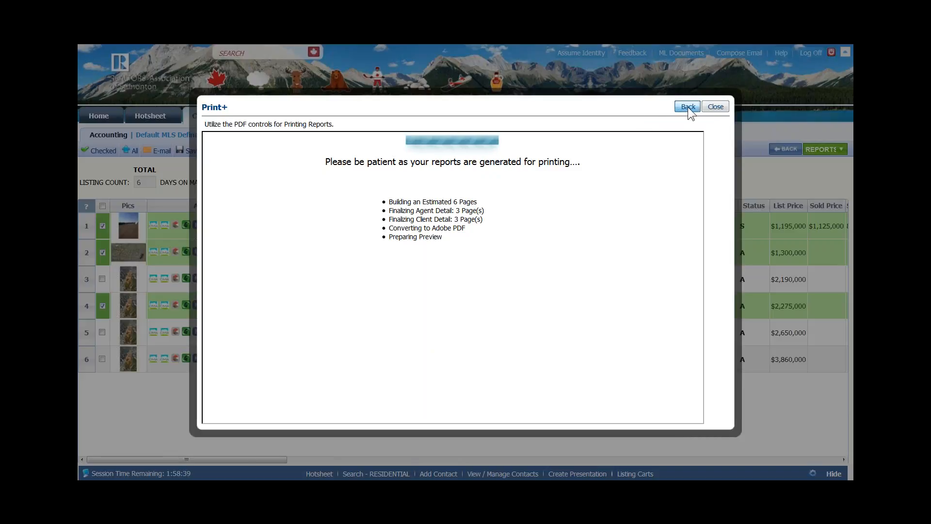
{"action": "left_click", "coordinate": [538, 224]}
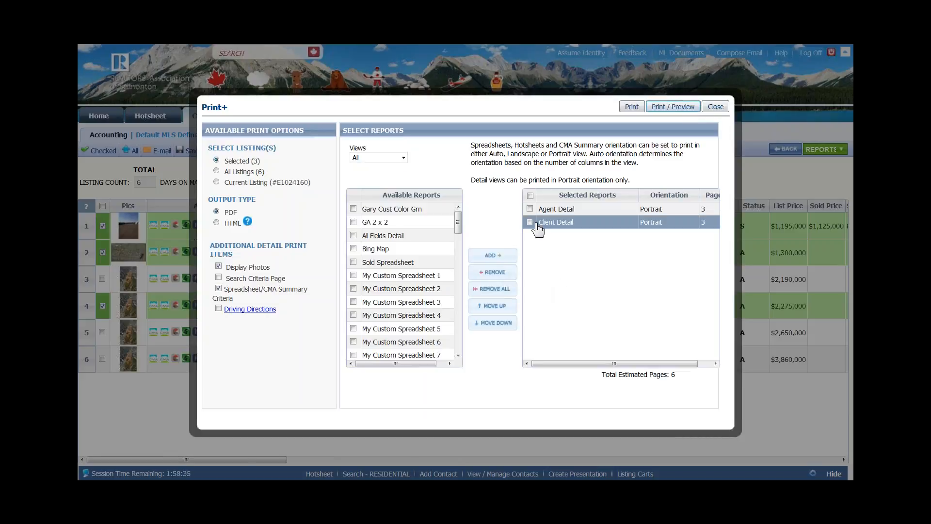
{"action": "left_click", "coordinate": [715, 107]}
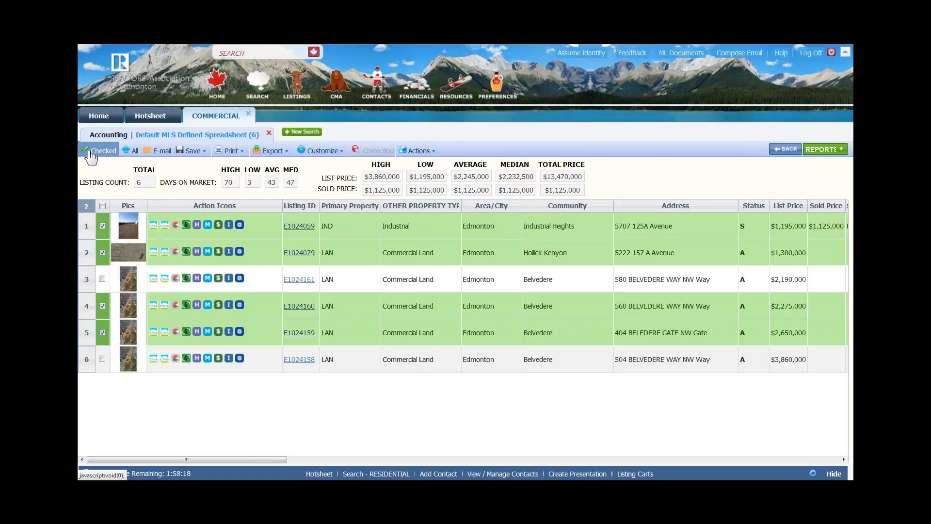
{"action": "left_click", "coordinate": [90, 157]}
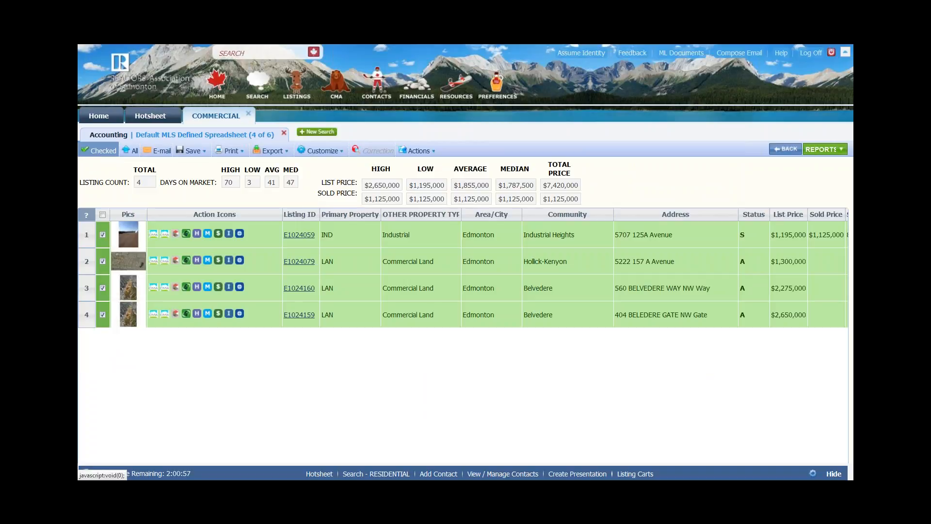
{"action": "left_click", "coordinate": [102, 288]}
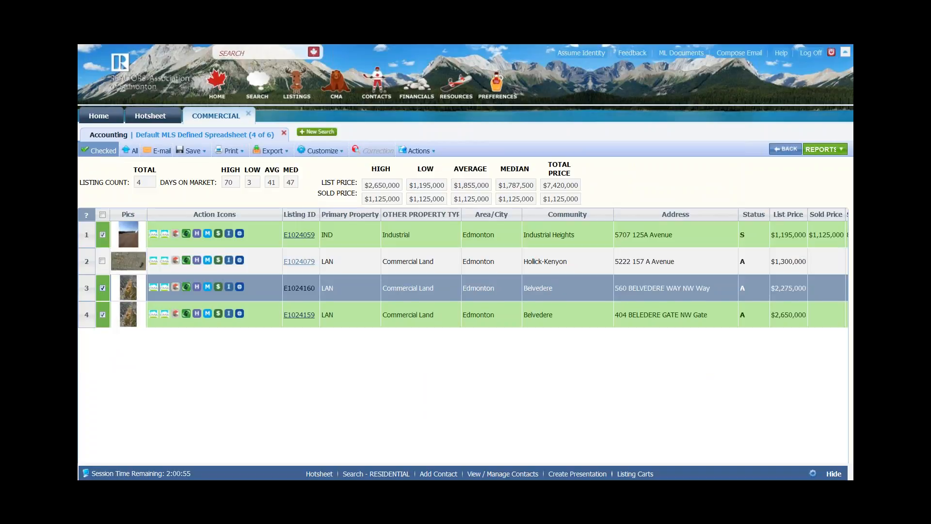
{"action": "left_click", "coordinate": [102, 261]}
{"action": "left_click", "coordinate": [102, 152]}
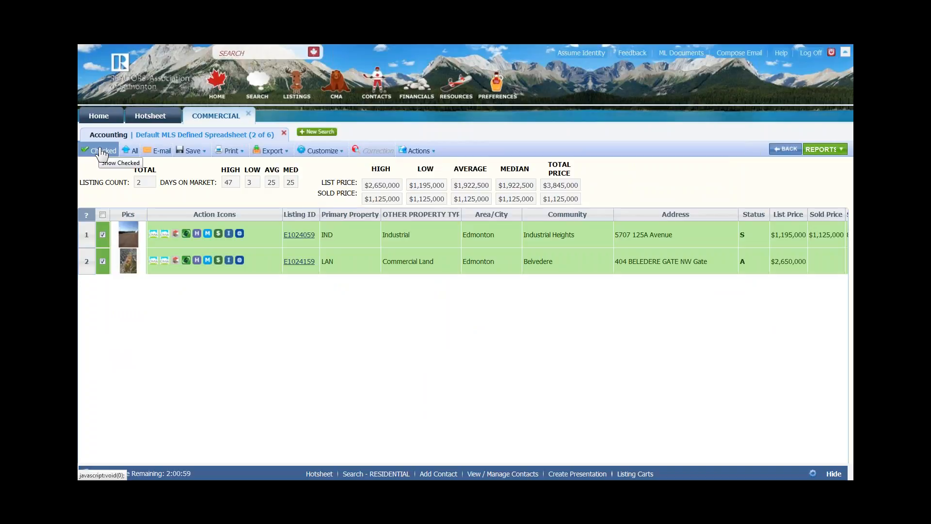
{"action": "left_click", "coordinate": [130, 151]}
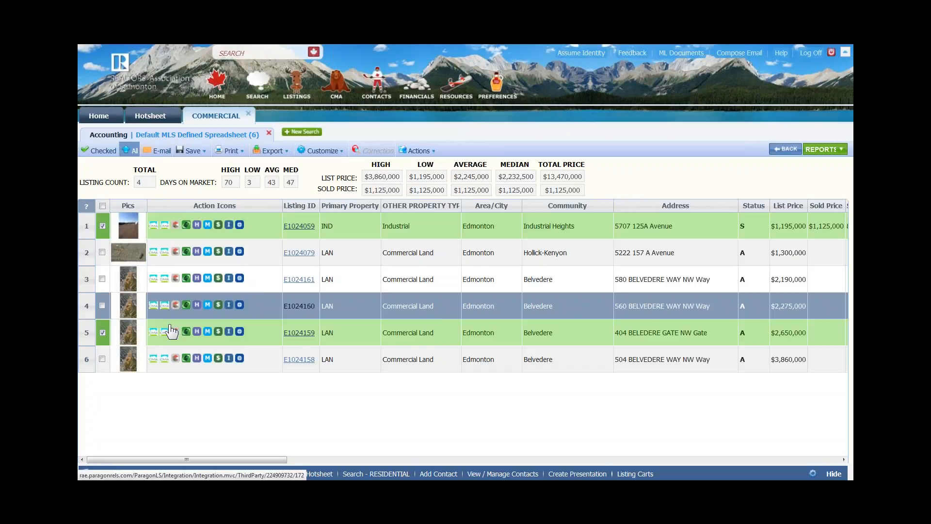
{"action": "left_click", "coordinate": [102, 206]}
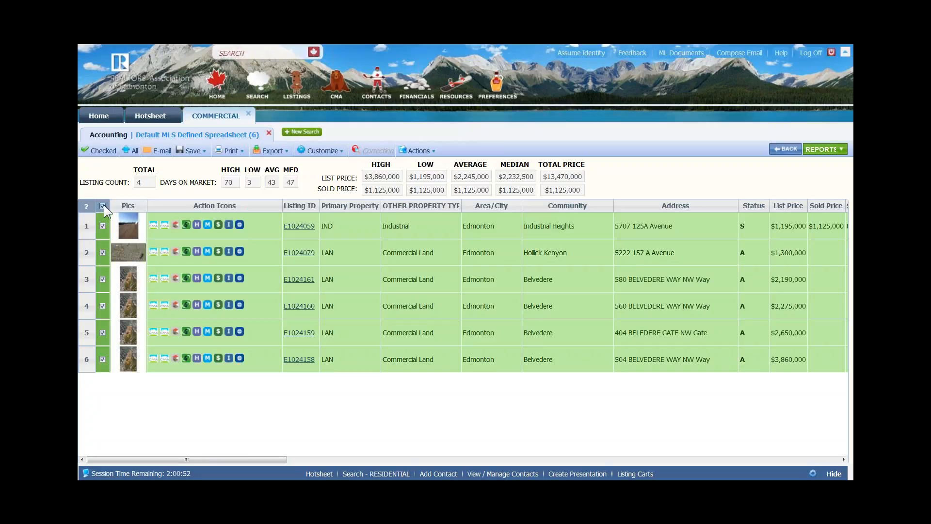
{"action": "left_click", "coordinate": [103, 206]}
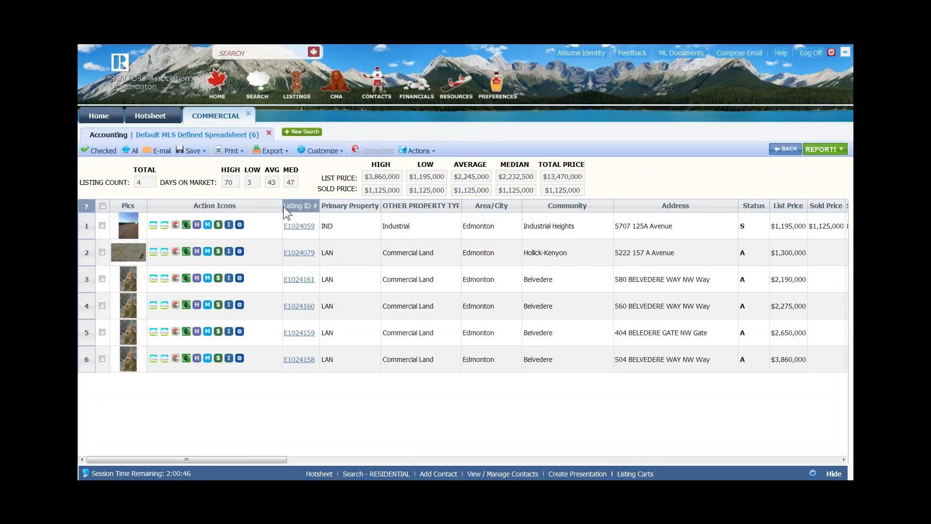
- Narrow the Action Icons and Primary Property columns, then open the spreadsheet's Field Prefs from Customize
{"action": "left_click_drag", "start_coordinate": [283, 206], "coordinate": [251, 206]}
{"action": "left_click_drag", "start_coordinate": [347, 205], "coordinate": [313, 209]}
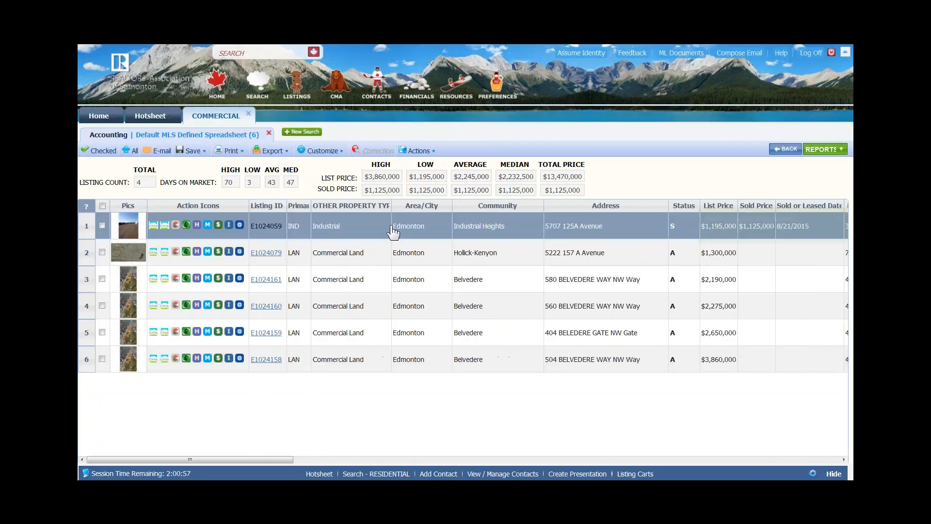
{"action": "left_click_drag", "start_coordinate": [239, 459], "coordinate": [388, 442]}
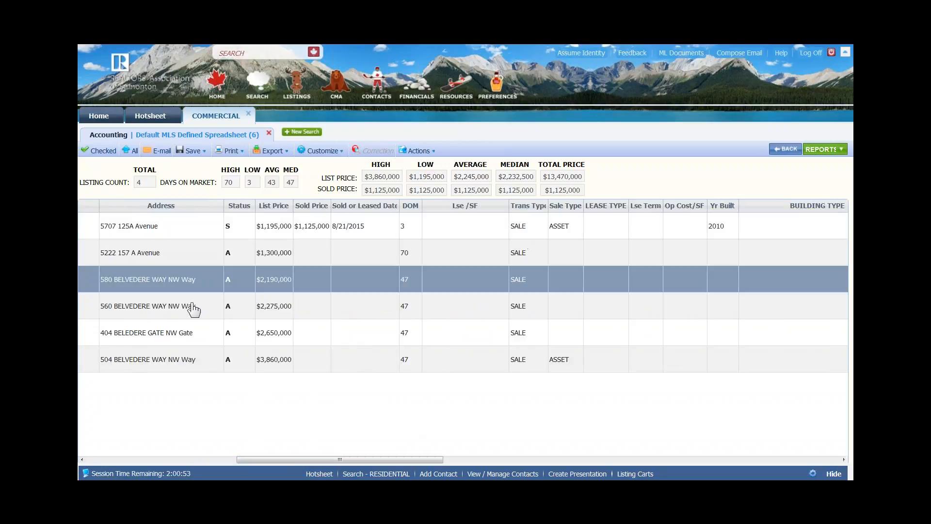
{"action": "left_click", "coordinate": [321, 150]}
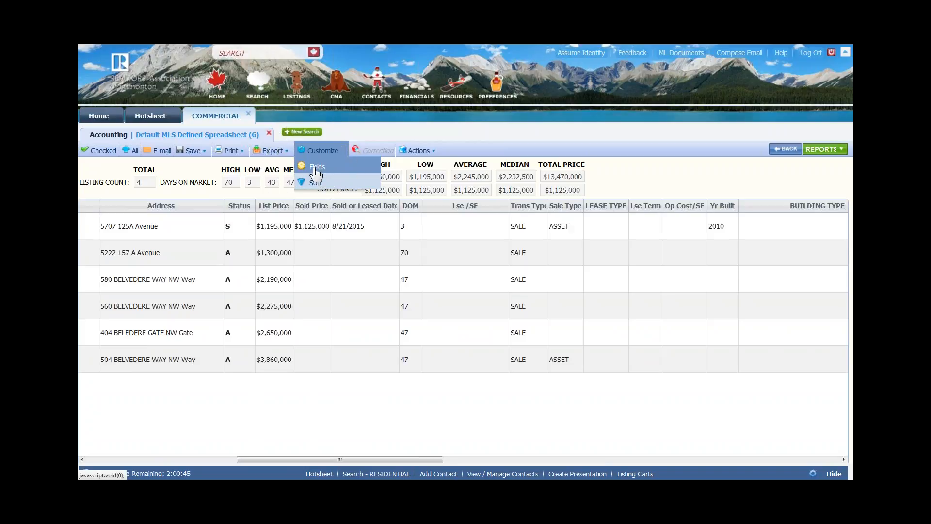
{"action": "left_click", "coordinate": [316, 169]}
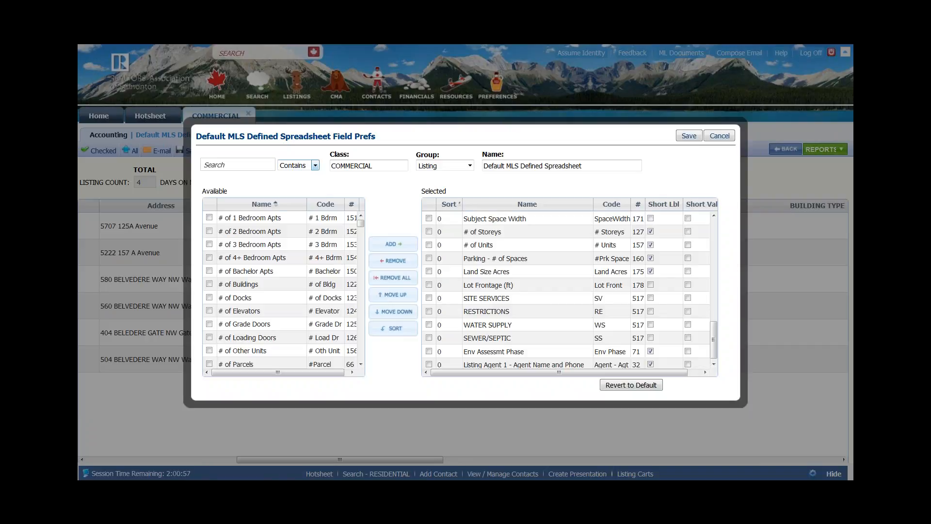
- Pick fields in the Selected list and tick Listing Agent 1 alongside Env Assessmt Phase
{"action": "left_click", "coordinate": [318, 311]}
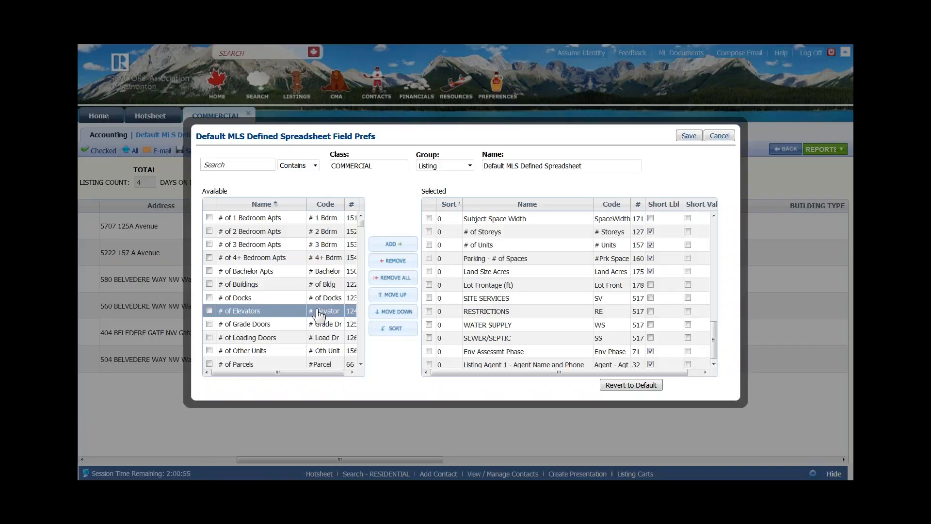
{"action": "left_click", "coordinate": [270, 286]}
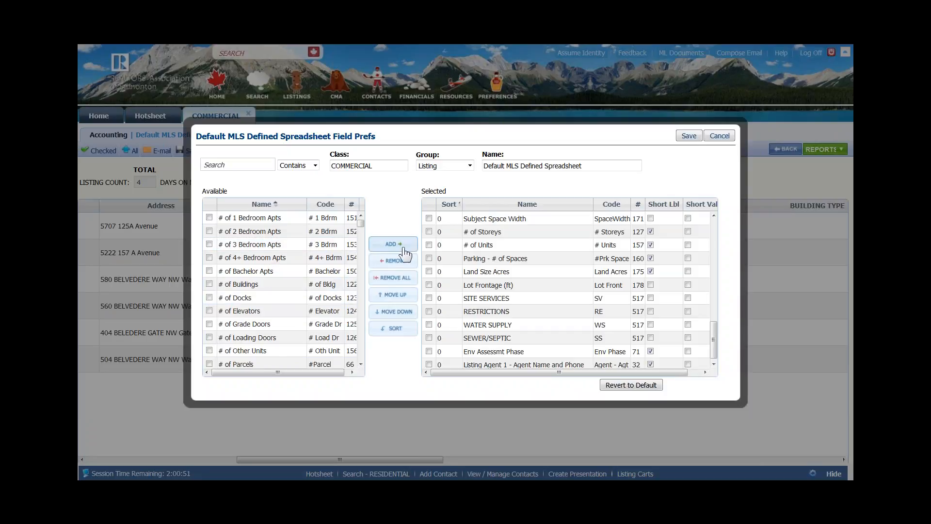
{"action": "left_click", "coordinate": [537, 246]}
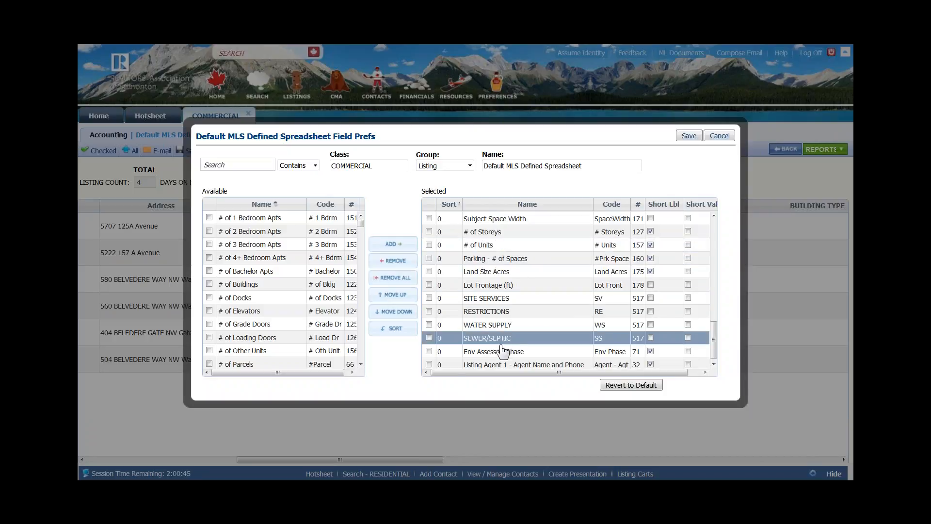
{"action": "left_click", "coordinate": [428, 364]}
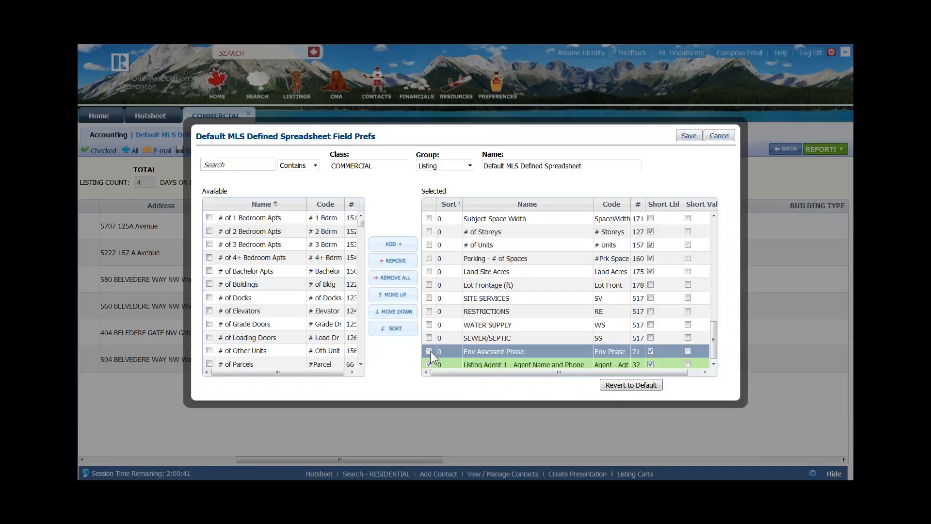
- Move Env Assessmt Phase and Listing Agent 1 up to sit right after Land Size Acres
{"action": "left_click", "coordinate": [395, 295]}
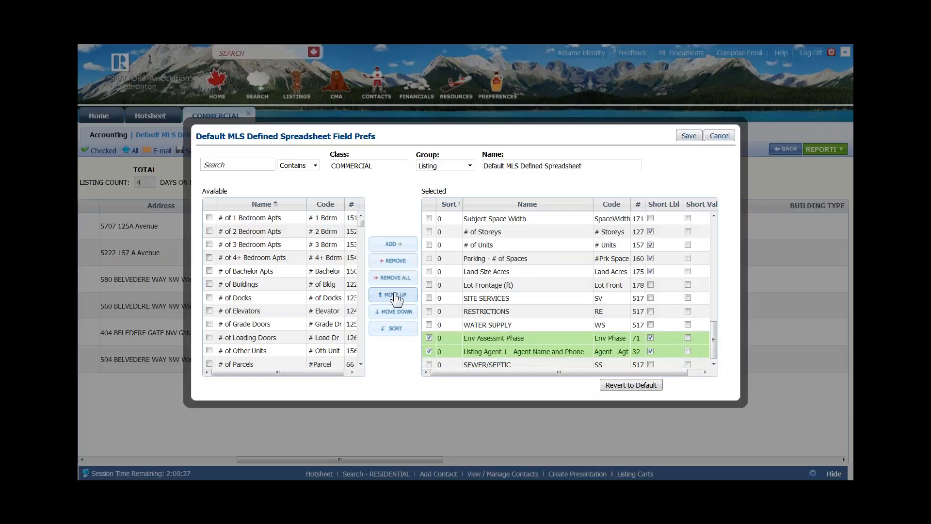
{"action": "left_click", "coordinate": [395, 294]}
{"action": "left_click", "coordinate": [396, 295]}
{"action": "left_click", "coordinate": [395, 295]}
{"action": "left_click", "coordinate": [395, 294]}
{"action": "left_click", "coordinate": [396, 295]}
{"action": "left_click", "coordinate": [396, 295]}
{"action": "left_click", "coordinate": [395, 295]}
{"action": "left_click", "coordinate": [396, 295]}
{"action": "left_click", "coordinate": [396, 294]}
{"action": "left_click", "coordinate": [392, 312]}
{"action": "left_click", "coordinate": [392, 312]}
{"action": "left_click", "coordinate": [392, 312]}
{"action": "left_click", "coordinate": [392, 312]}
{"action": "left_click", "coordinate": [392, 312]}
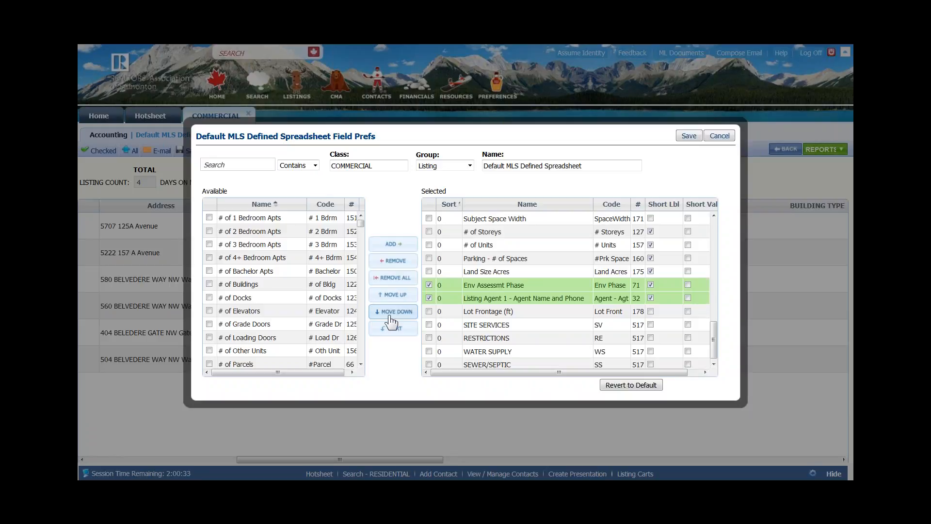
{"action": "left_click_drag", "start_coordinate": [714, 339], "coordinate": [724, 206]}
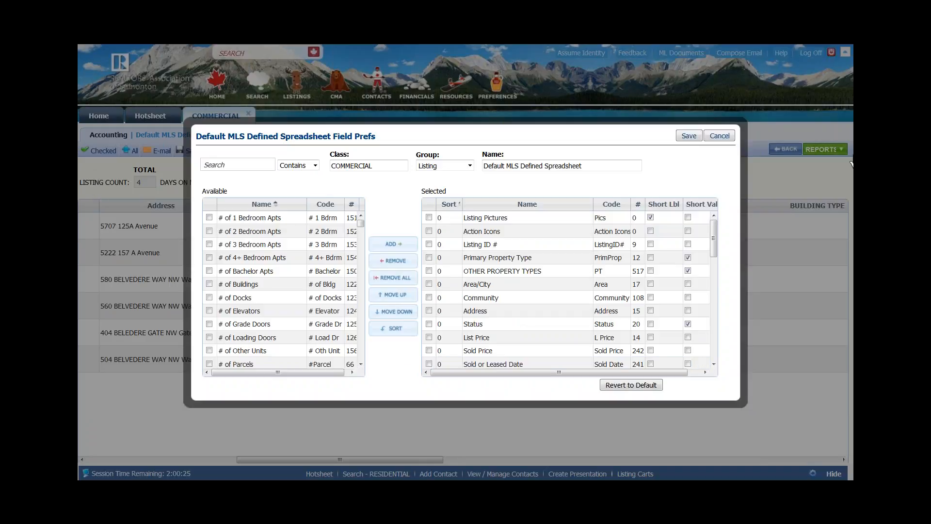
{"action": "left_click", "coordinate": [468, 259]}
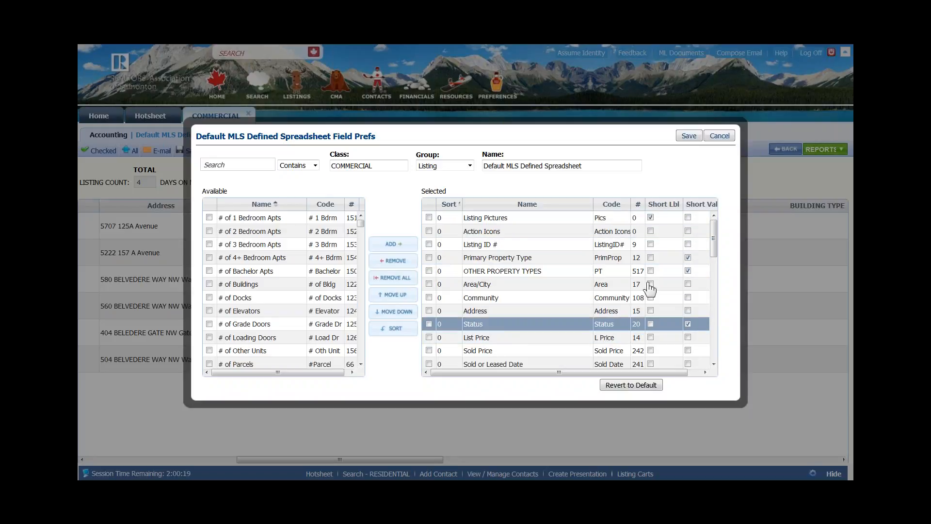
- Turn on short labels for Action Icons through Sold or Leased Date, including Address, Status and List Price
{"action": "left_click", "coordinate": [650, 231]}
{"action": "left_click", "coordinate": [651, 244]}
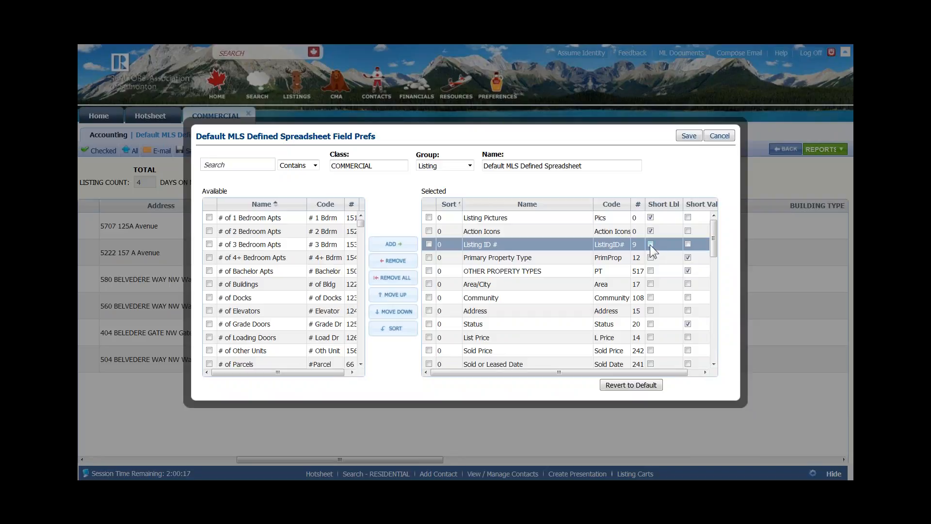
{"action": "left_click", "coordinate": [650, 257]}
{"action": "left_click", "coordinate": [651, 271]}
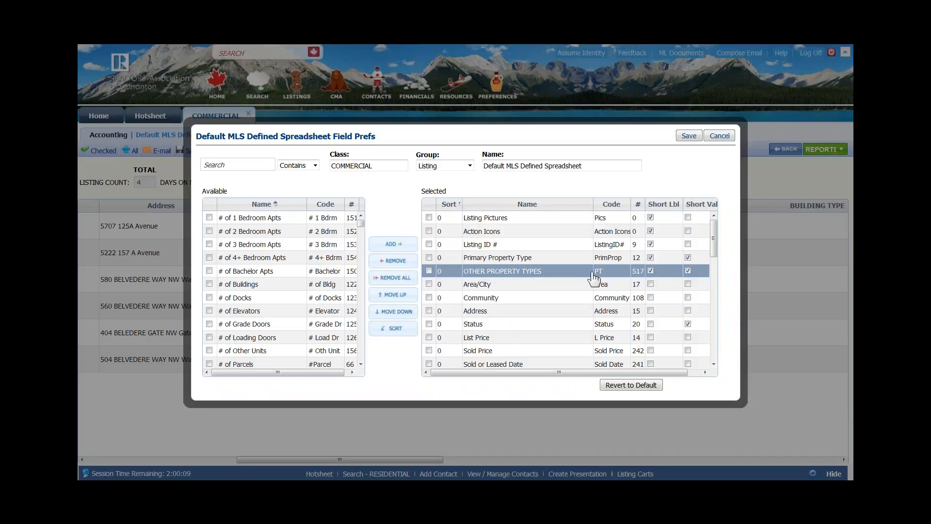
{"action": "left_click", "coordinate": [631, 285]}
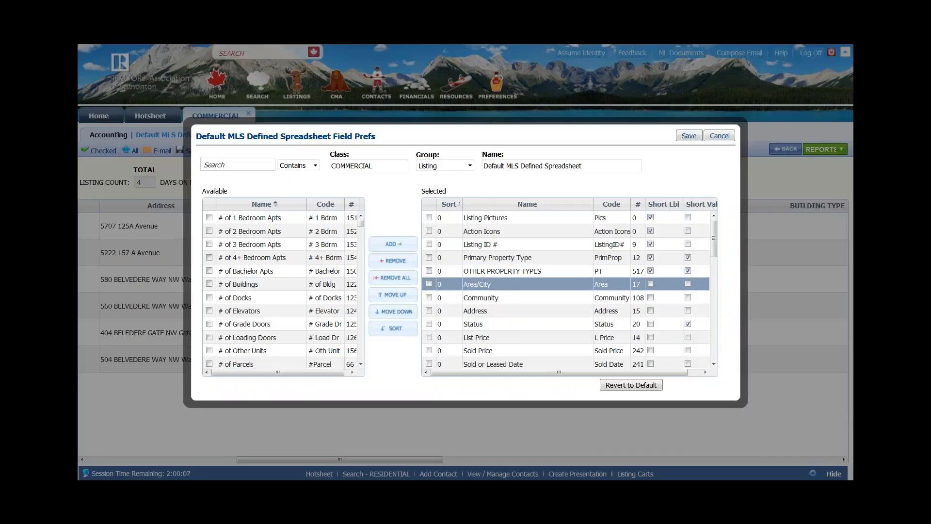
{"action": "left_click", "coordinate": [650, 294]}
{"action": "left_click", "coordinate": [650, 311]}
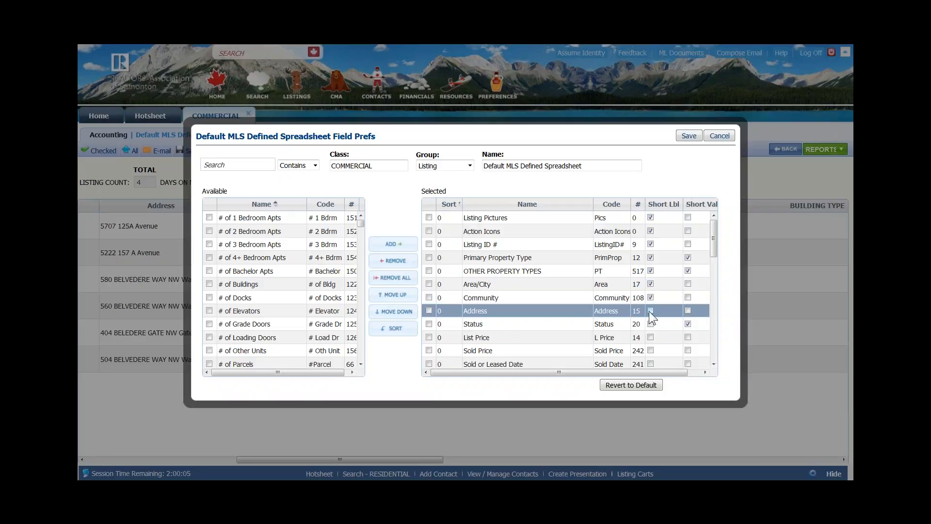
{"action": "key", "text": "Down"}
{"action": "left_click", "coordinate": [650, 337]}
{"action": "left_click", "coordinate": [651, 350]}
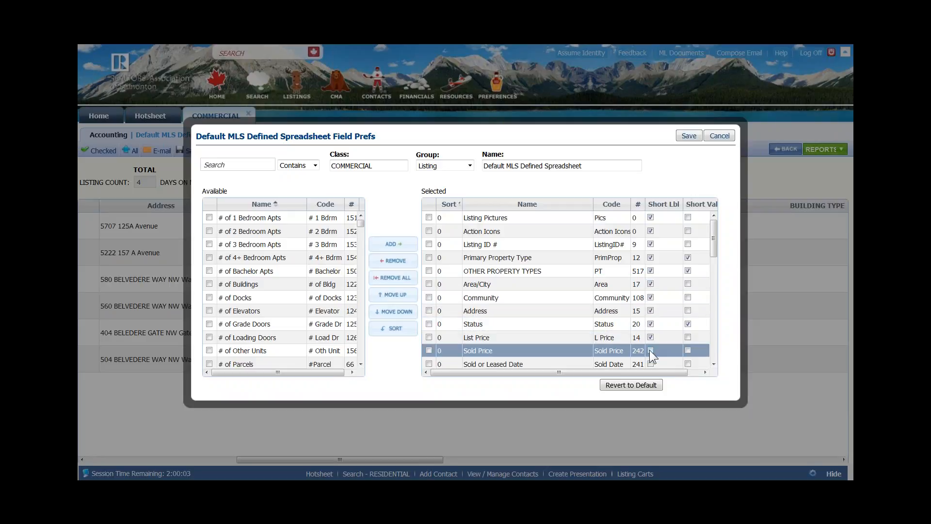
{"action": "left_click", "coordinate": [651, 364]}
{"action": "left_click", "coordinate": [650, 363]}
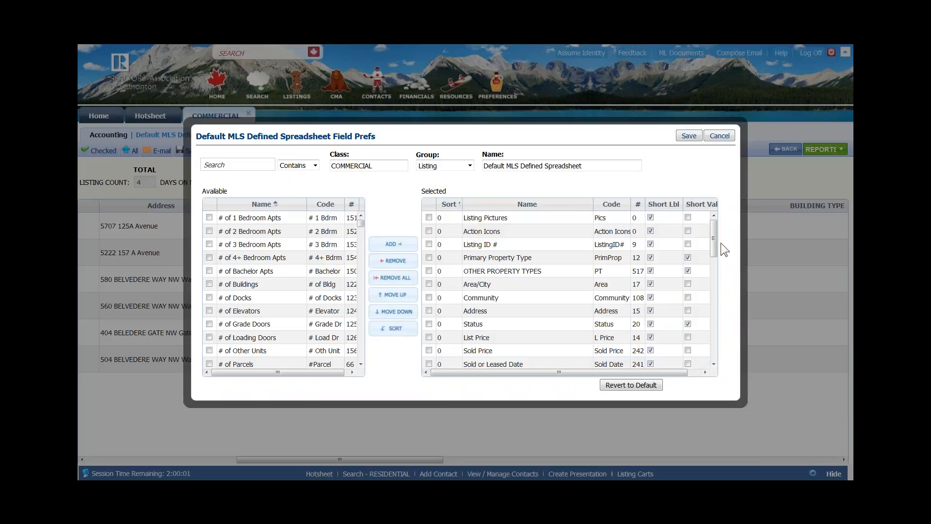
- Turn on short labels for Lease Type, Building Type, Construction, Zoning, Subject Space and site-service fields through Sewer/Septic
{"action": "left_click_drag", "start_coordinate": [715, 255], "coordinate": [712, 277]}
{"action": "left_click", "coordinate": [651, 294]}
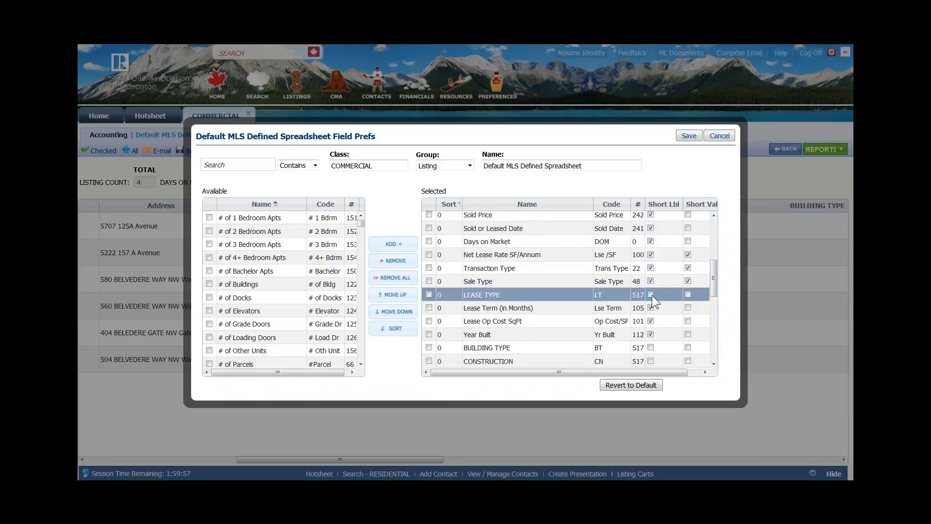
{"action": "left_click", "coordinate": [651, 348]}
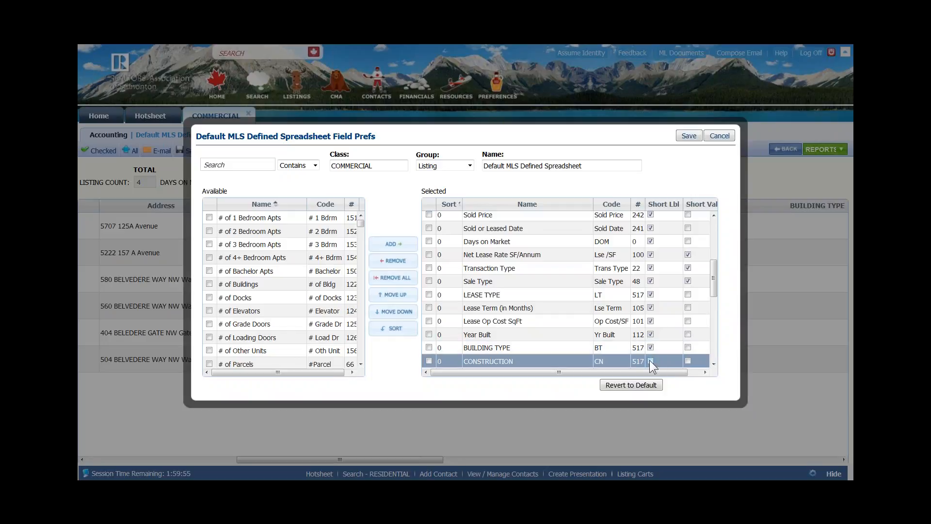
{"action": "left_click", "coordinate": [650, 361]}
{"action": "left_click_drag", "start_coordinate": [714, 297], "coordinate": [706, 329]}
{"action": "left_click", "coordinate": [651, 222]}
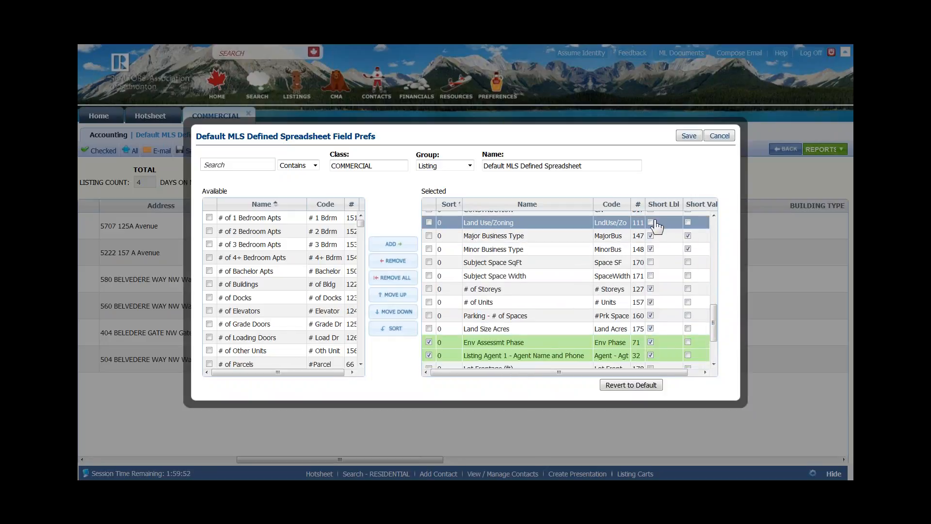
{"action": "left_click", "coordinate": [650, 262]}
{"action": "left_click", "coordinate": [650, 276]}
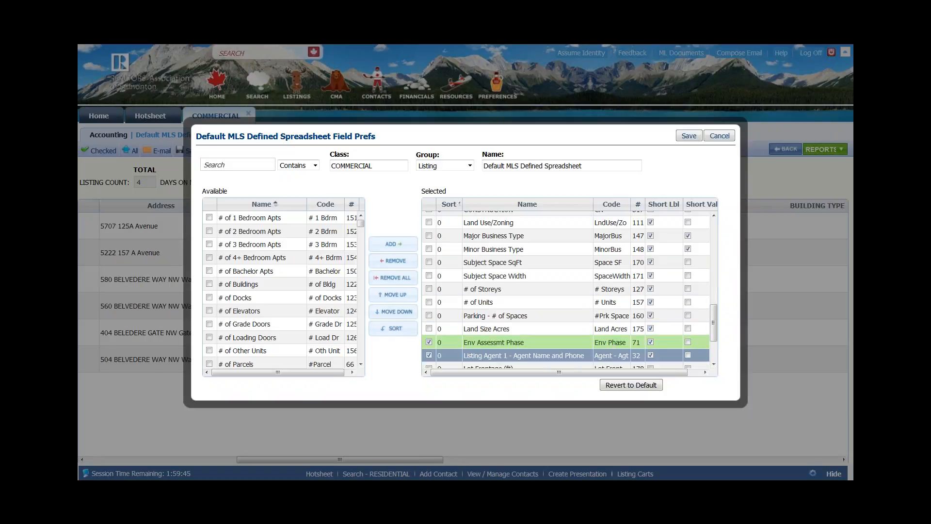
{"action": "left_click_drag", "start_coordinate": [715, 322], "coordinate": [715, 340]}
{"action": "left_click", "coordinate": [650, 308]}
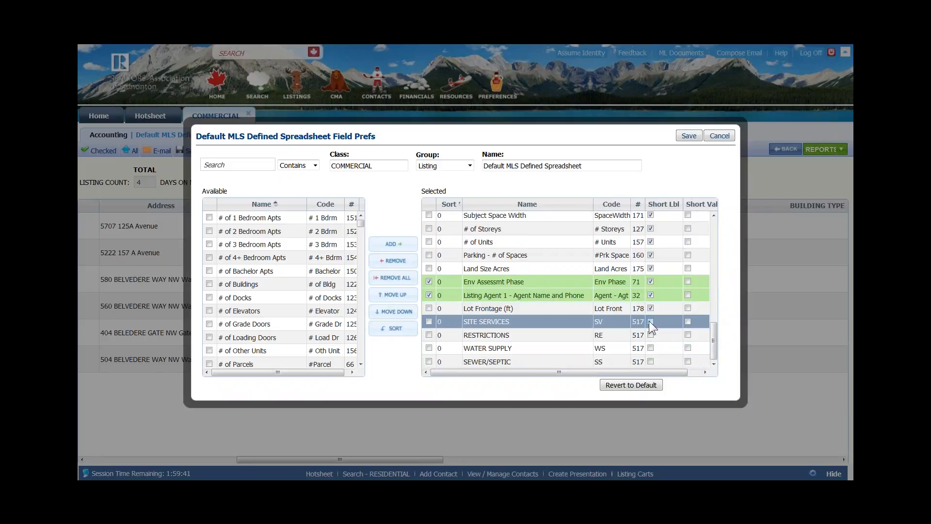
{"action": "left_click", "coordinate": [650, 321]}
{"action": "left_click", "coordinate": [650, 335]}
{"action": "left_click", "coordinate": [650, 348]}
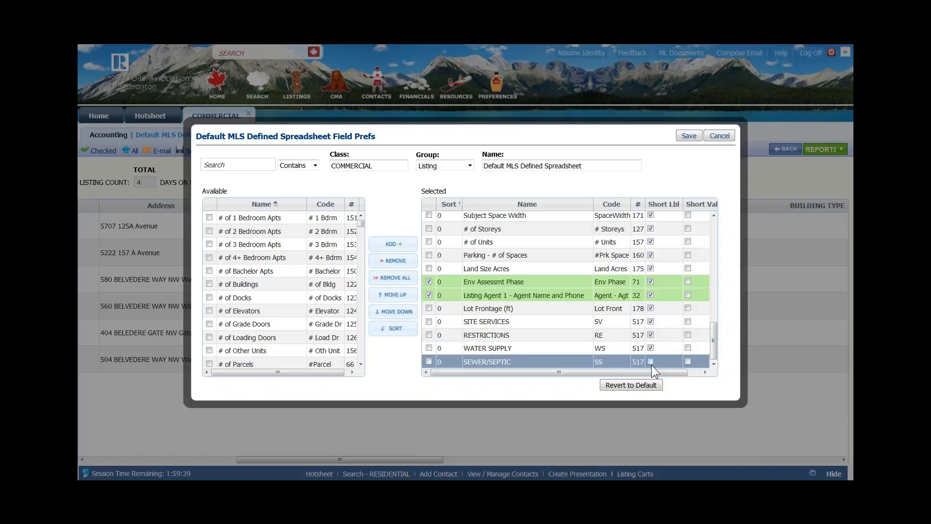
{"action": "left_click", "coordinate": [650, 361]}
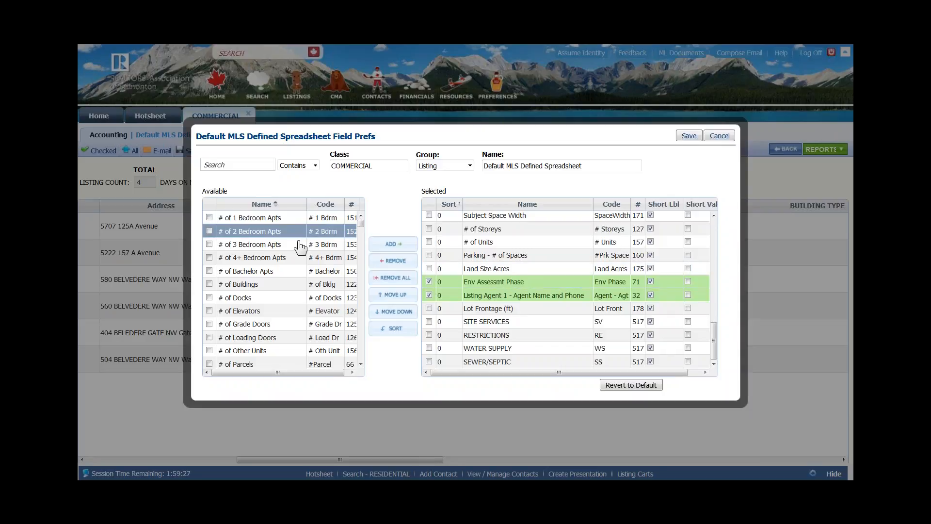
- Sort the spreadsheet by Status, then Primary Property Type, then List Price, and save
{"action": "left_click", "coordinate": [398, 333]}
{"action": "left_click", "coordinate": [399, 334]}
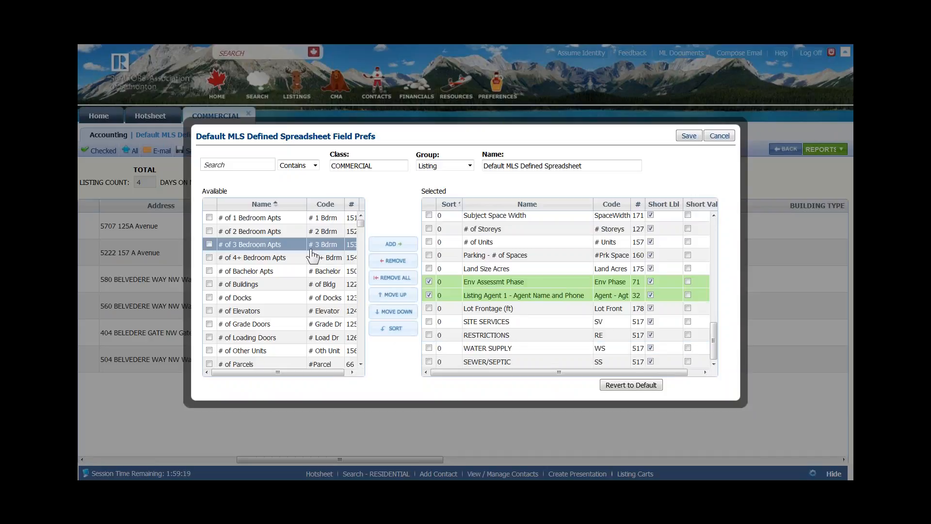
{"action": "left_click", "coordinate": [398, 333]}
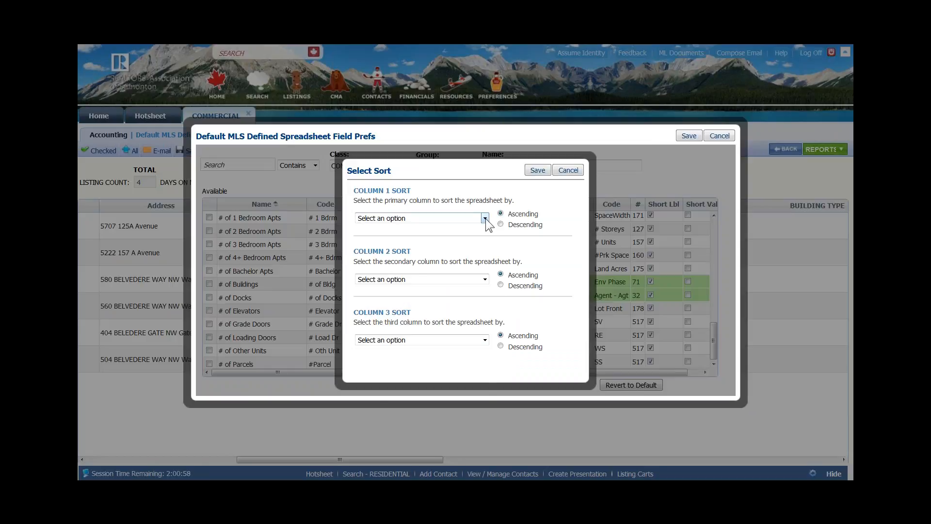
{"action": "left_click", "coordinate": [485, 219]}
{"action": "left_click_drag", "start_coordinate": [484, 237], "coordinate": [510, 225]}
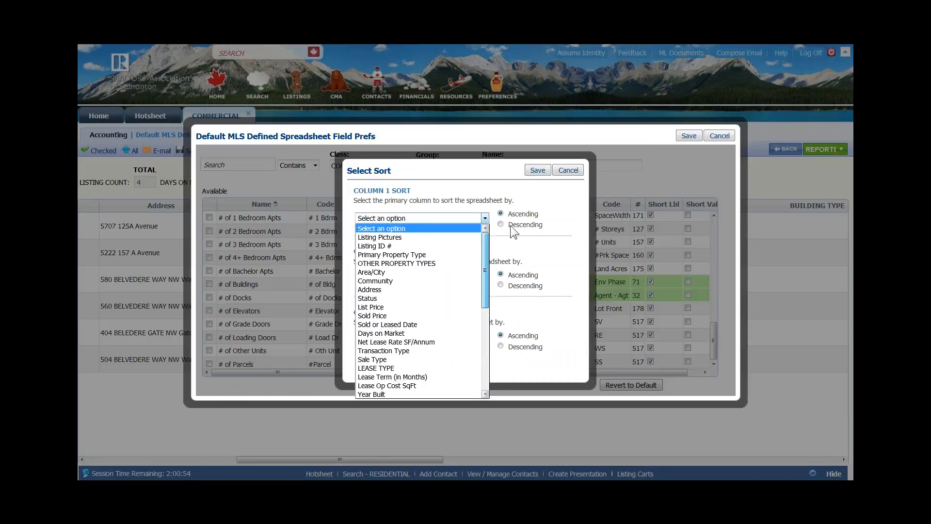
{"action": "left_click", "coordinate": [380, 299]}
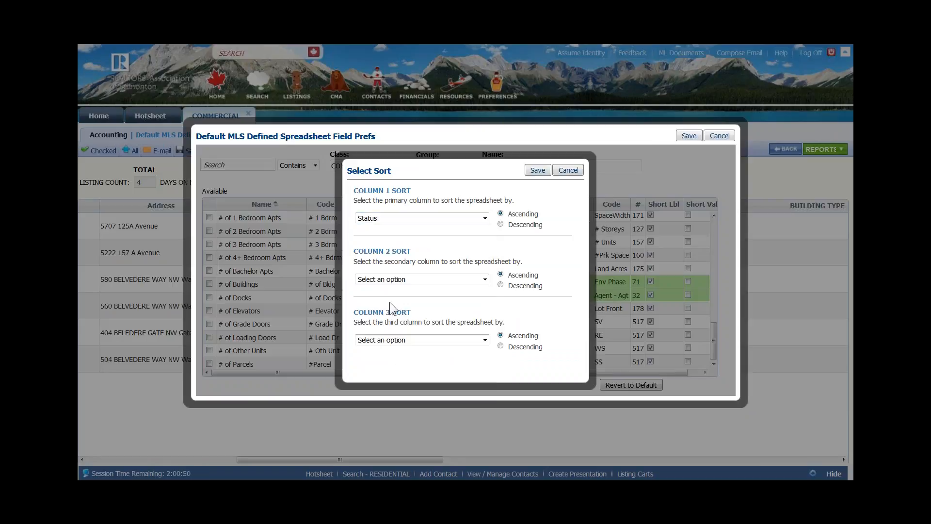
{"action": "left_click", "coordinate": [485, 280]}
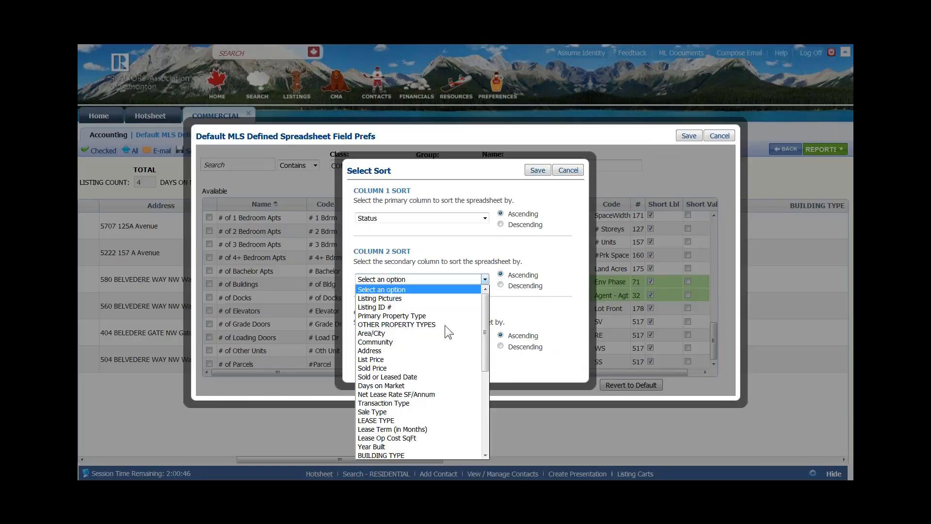
{"action": "left_click", "coordinate": [402, 317]}
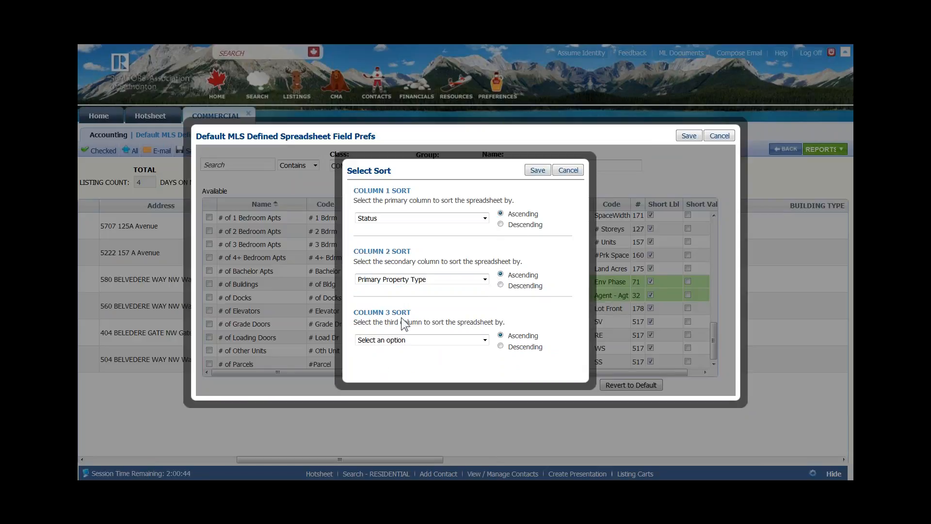
{"action": "left_click", "coordinate": [483, 341]}
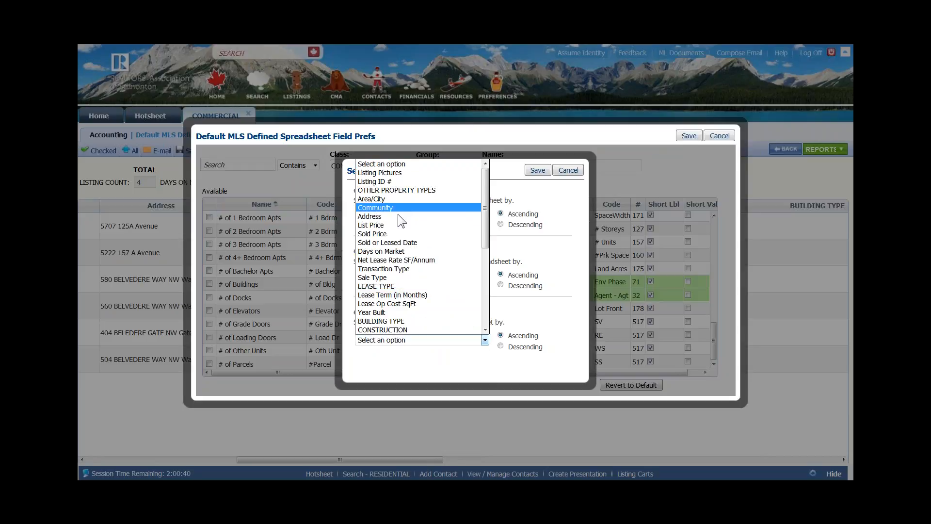
{"action": "left_click", "coordinate": [385, 224]}
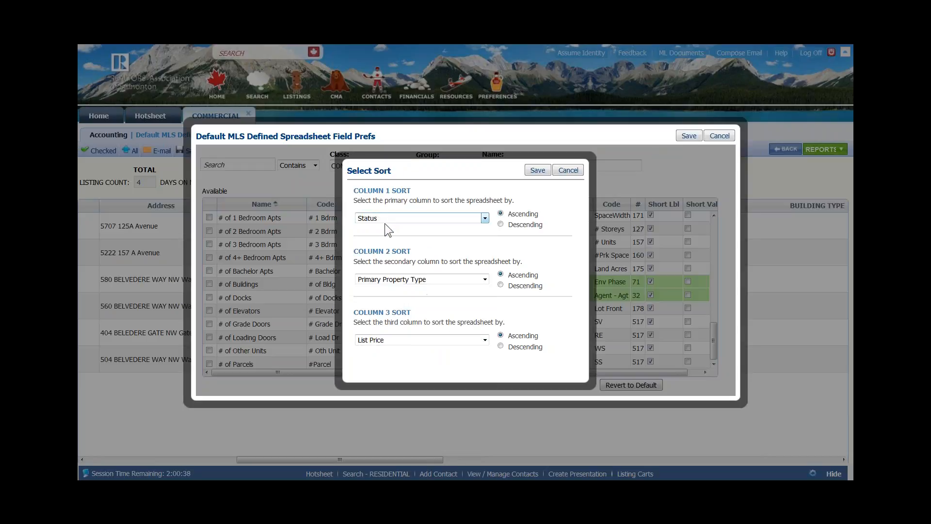
{"action": "left_click", "coordinate": [539, 171]}
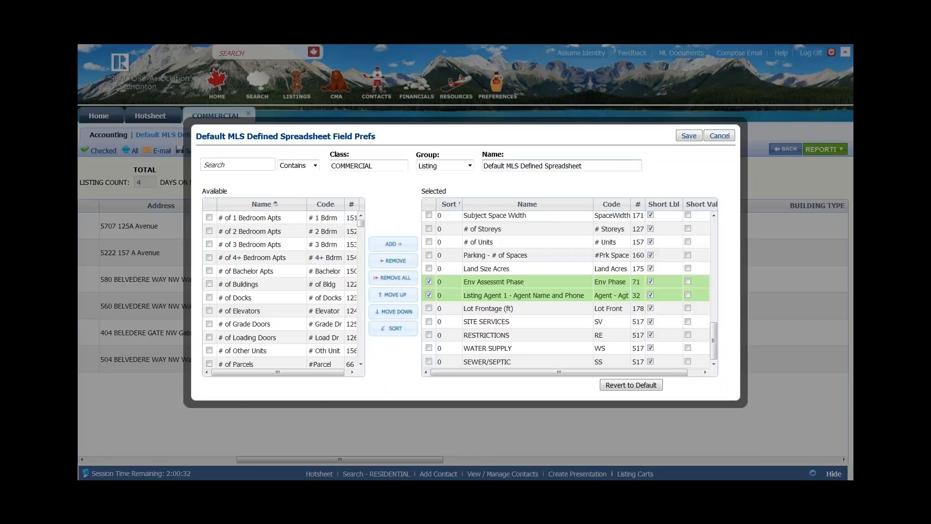
- Rename the spreadsheet layout to 'Gary spreadsheet'
{"action": "left_click", "coordinate": [622, 269]}
{"action": "left_click", "coordinate": [464, 362]}
{"action": "left_click_drag", "start_coordinate": [579, 169], "coordinate": [457, 169]}
{"action": "type", "text": "Gary Gar"}
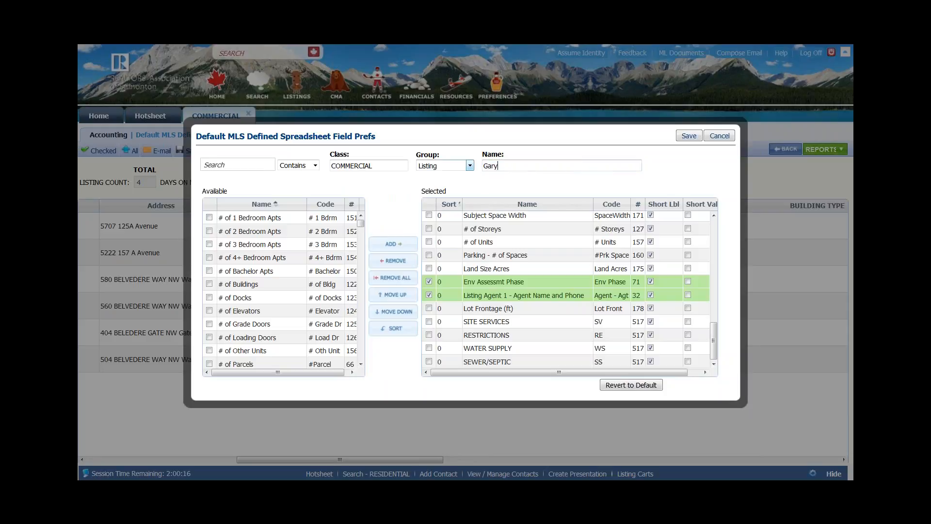
{"action": "key", "text": "BackSpace"}
{"action": "key", "text": "BackSpace"}
{"action": "key", "text": "BackSpace"}
{"action": "type", "text": "spreadsheet"}
{"action": "left_click", "coordinate": [689, 136]}
- Keep the Group set to Listing and save the Gary spreadsheet layout
{"action": "left_click", "coordinate": [470, 165]}
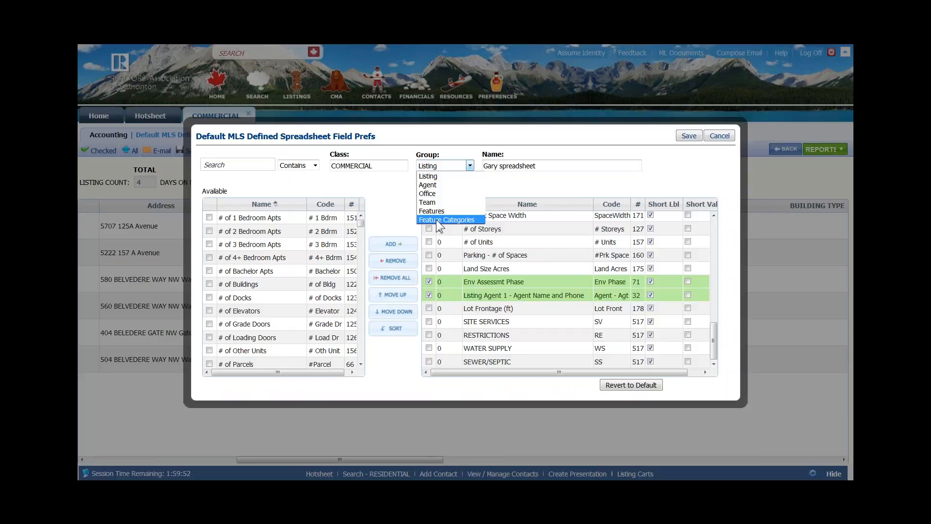
{"action": "left_click", "coordinate": [532, 188]}
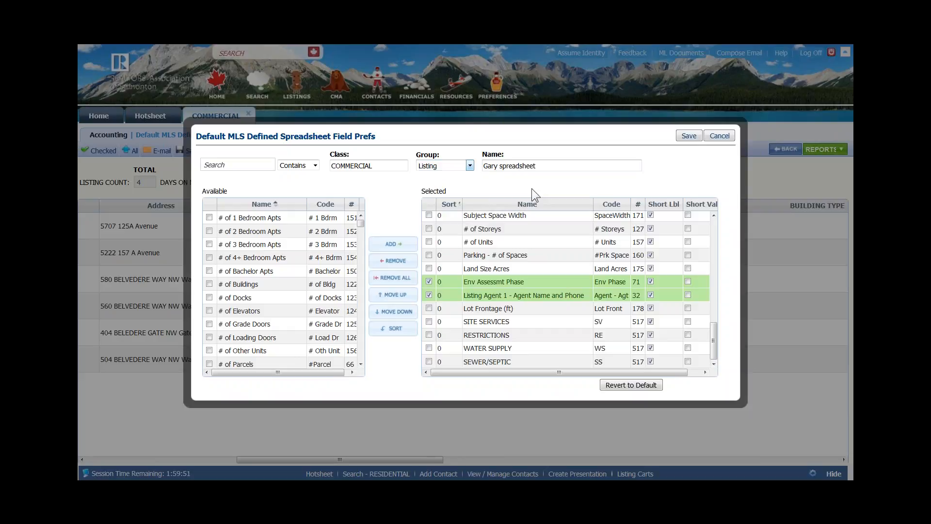
{"action": "left_click", "coordinate": [691, 135]}
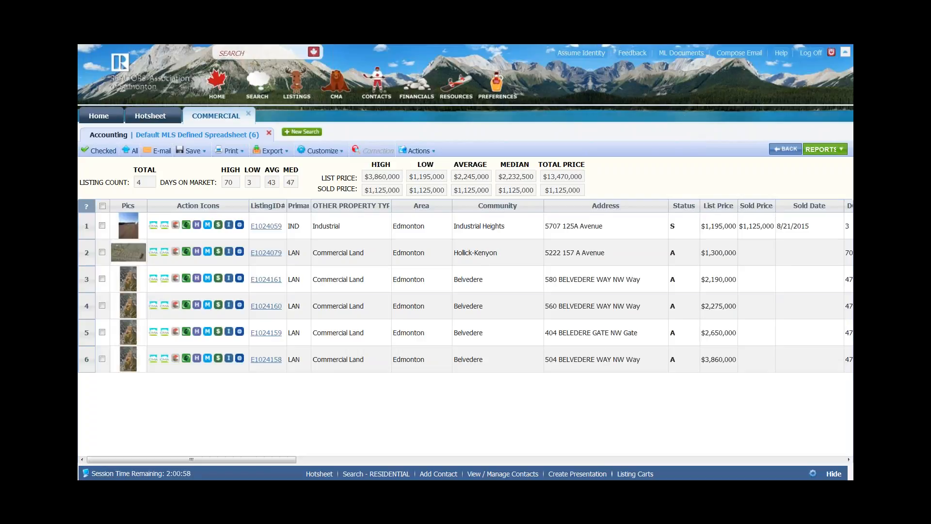
- Return to the Accounting results and display them in the Gary spreadsheet report
{"action": "left_click", "coordinate": [102, 137]}
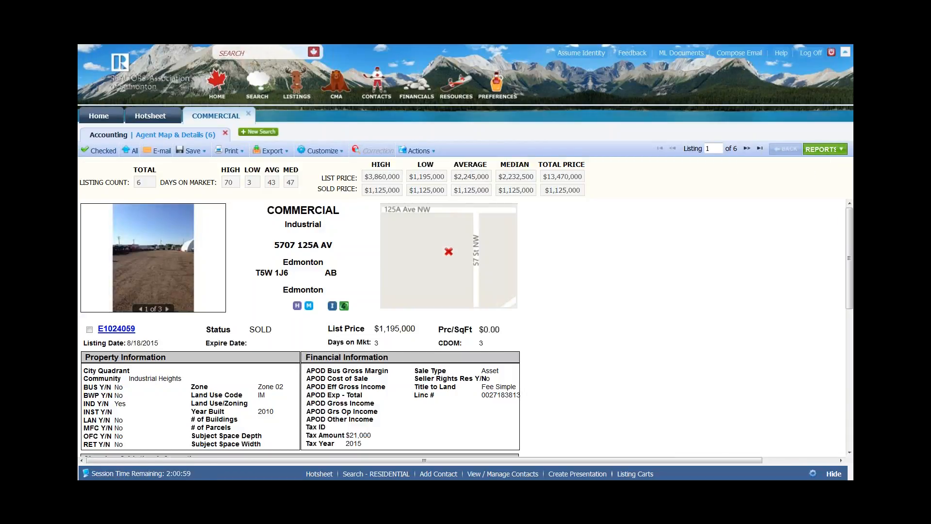
{"action": "left_click", "coordinate": [825, 149]}
{"action": "left_click", "coordinate": [746, 207]}
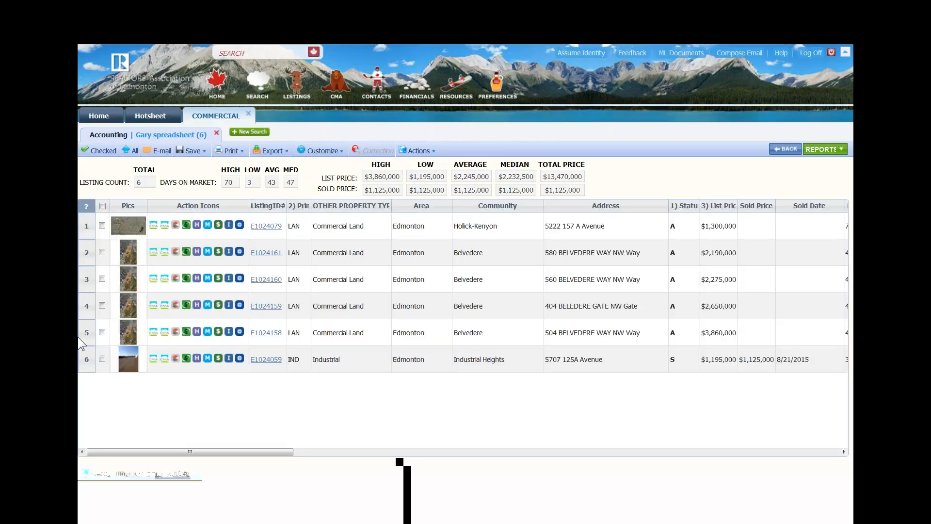
- Drag listing E1024159 up and E1024079 down to reorder the spreadsheet rows
{"action": "left_click_drag", "start_coordinate": [87, 310], "coordinate": [86, 254]}
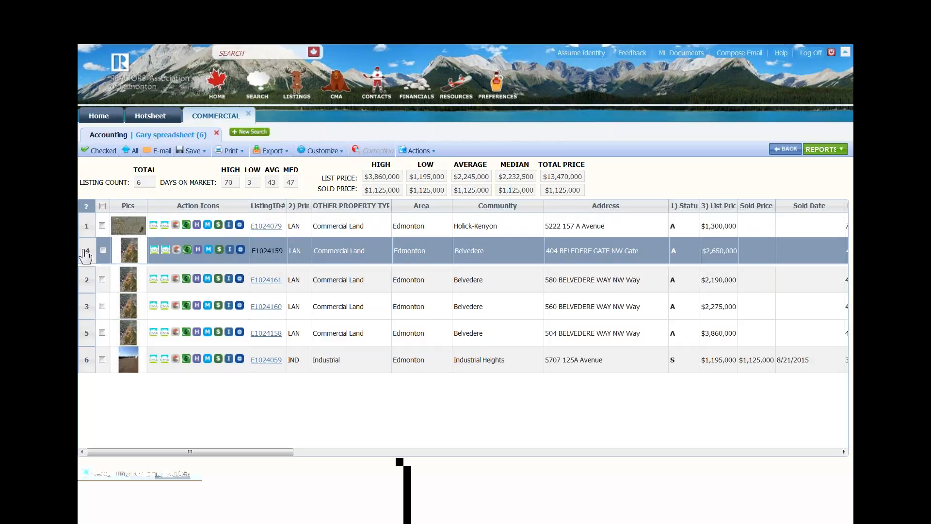
{"action": "left_click_drag", "start_coordinate": [87, 228], "coordinate": [88, 280]}
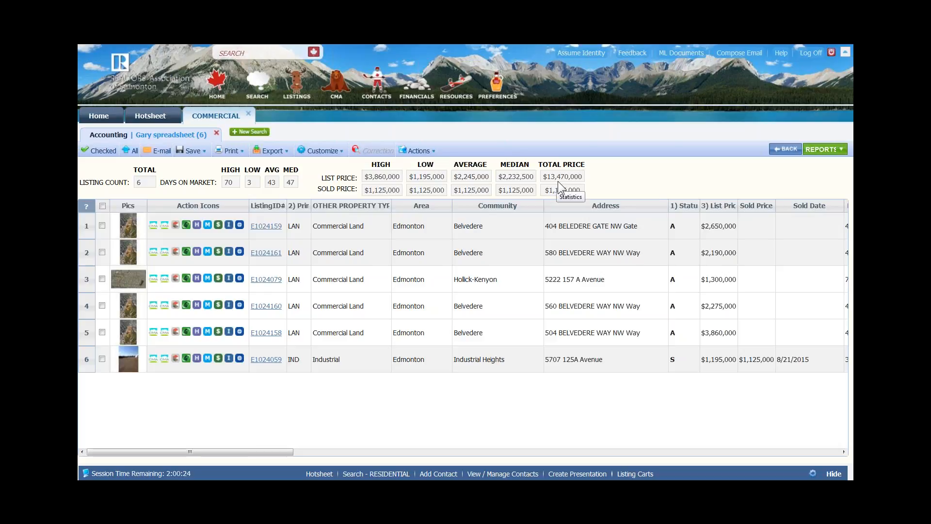
{"action": "left_click", "coordinate": [828, 151]}
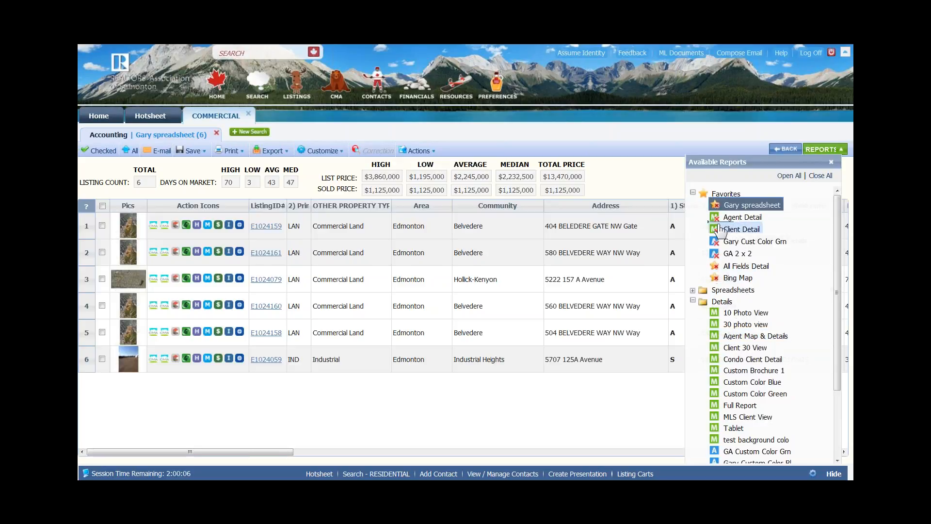
- Add Agent Map & Details to Favorites and show the results in the MultiUps 6 Per Page layout
{"action": "left_click_drag", "start_coordinate": [719, 230], "coordinate": [720, 231]}
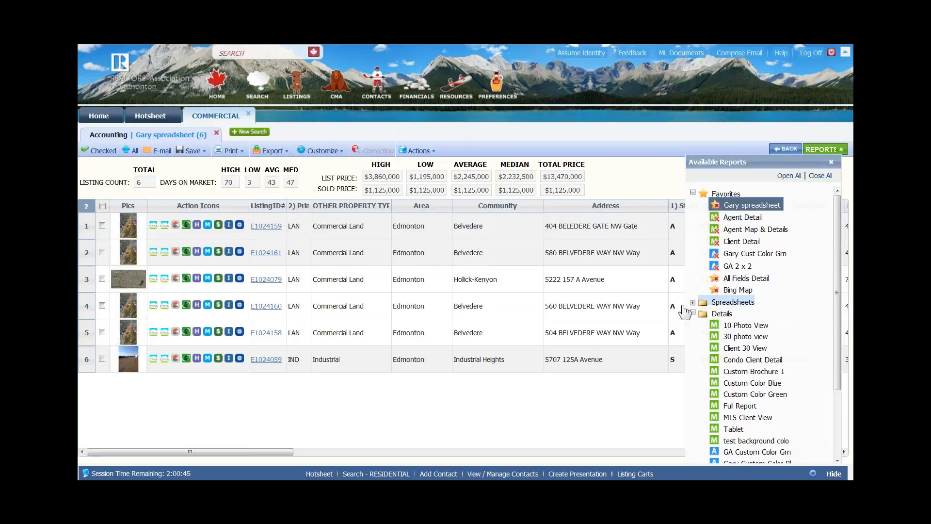
{"action": "left_click", "coordinate": [727, 302]}
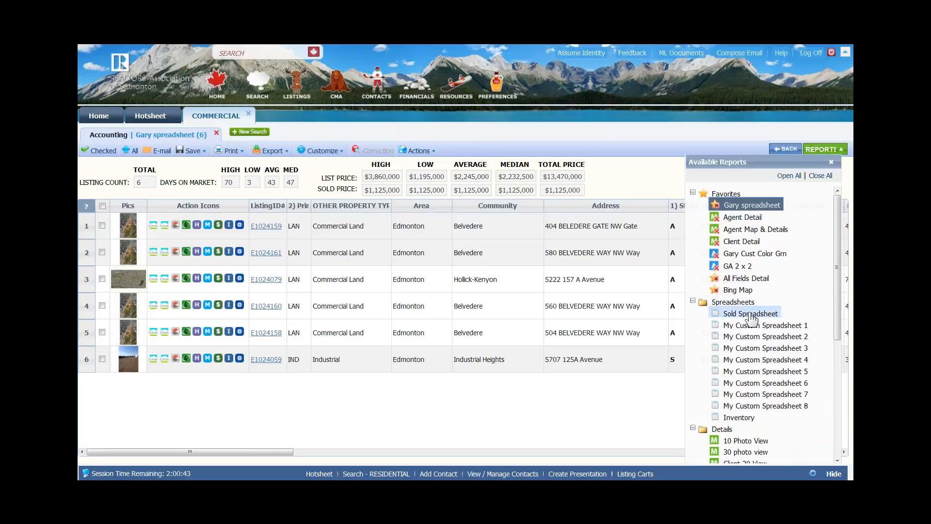
{"action": "left_click", "coordinate": [699, 304]}
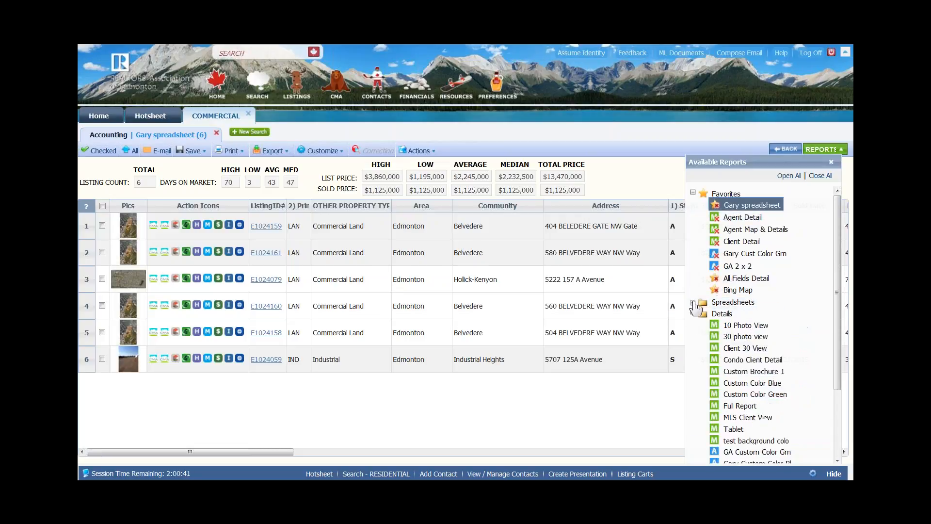
{"action": "scroll", "coordinate": [742, 335], "scroll_direction": "down", "scroll_amount": 3}
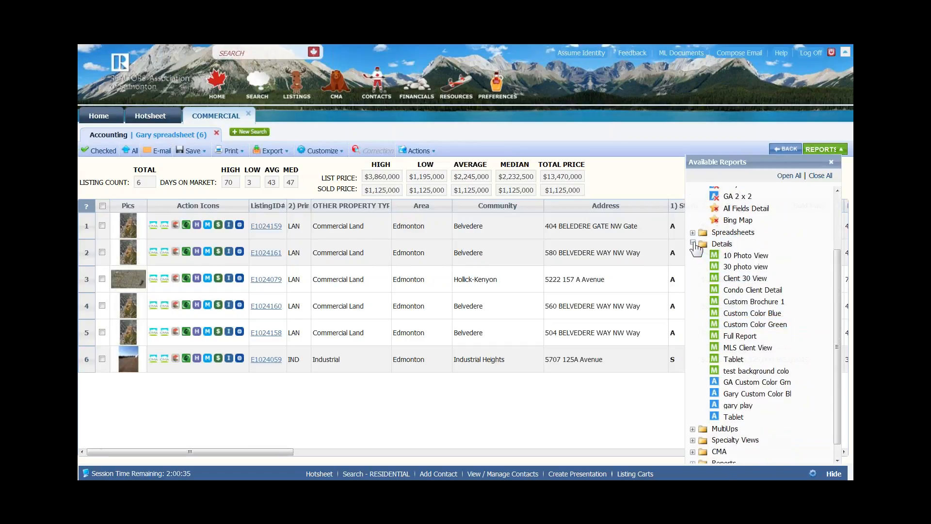
{"action": "left_click", "coordinate": [693, 244]}
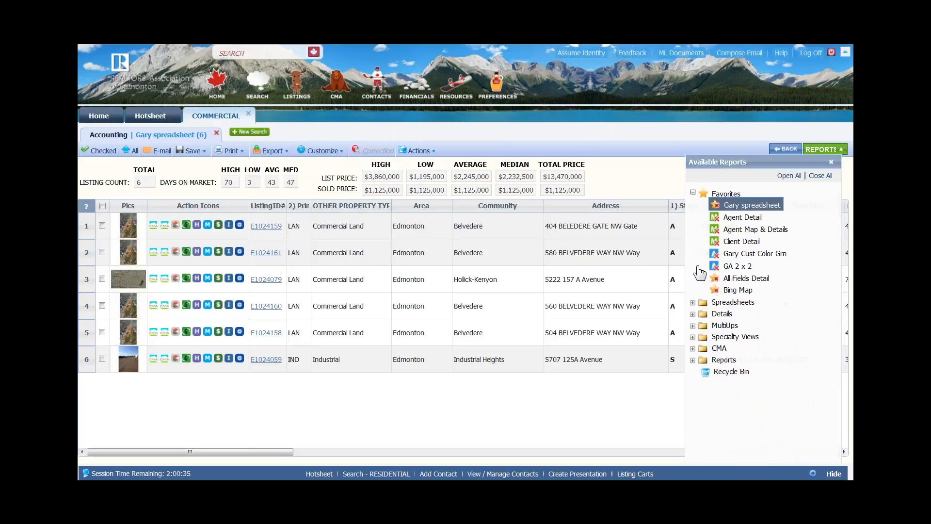
{"action": "left_click", "coordinate": [693, 326]}
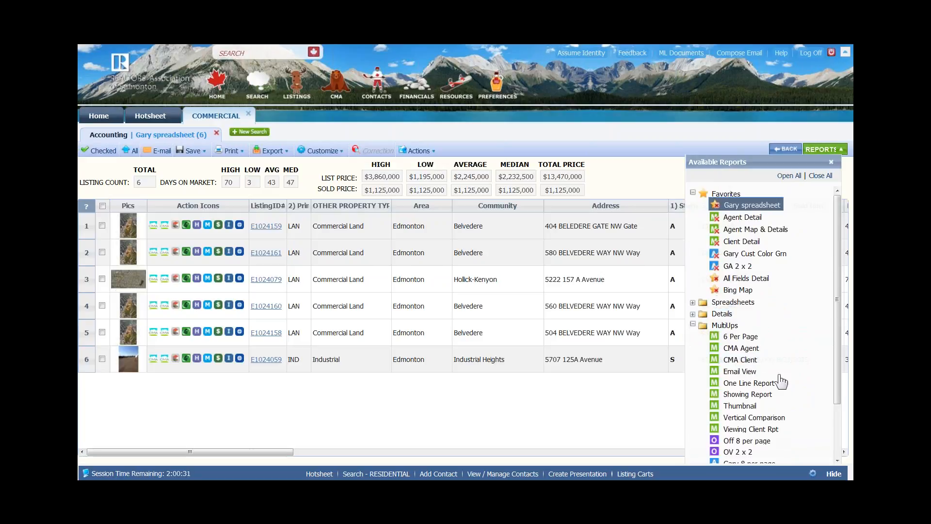
{"action": "left_click", "coordinate": [734, 337]}
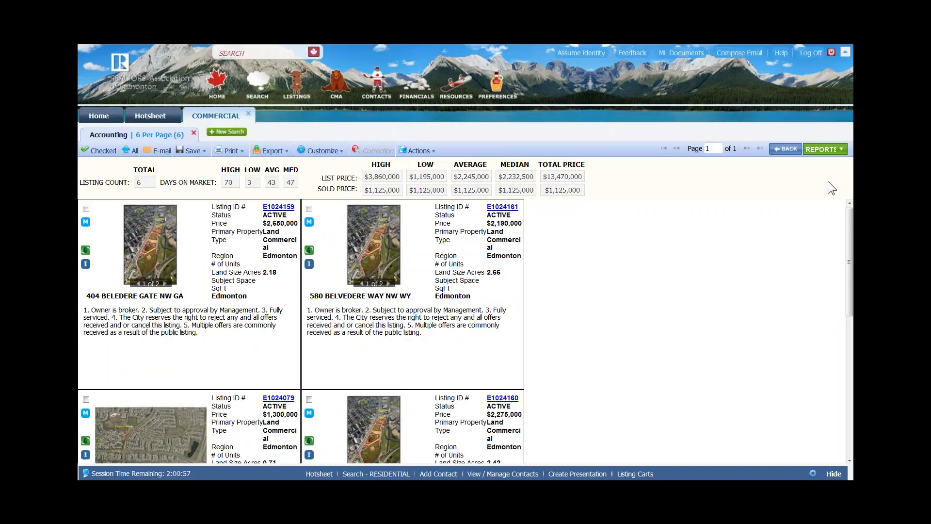
- Switch the six results to the CMA Quick View report from the CMA folder
{"action": "mouse_move", "coordinate": [849, 219]}
{"action": "left_mouse_down"}
{"action": "mouse_move", "coordinate": [850, 366]}
{"action": "mouse_move", "coordinate": [850, 216]}
{"action": "left_mouse_up"}
{"action": "left_click", "coordinate": [821, 151]}
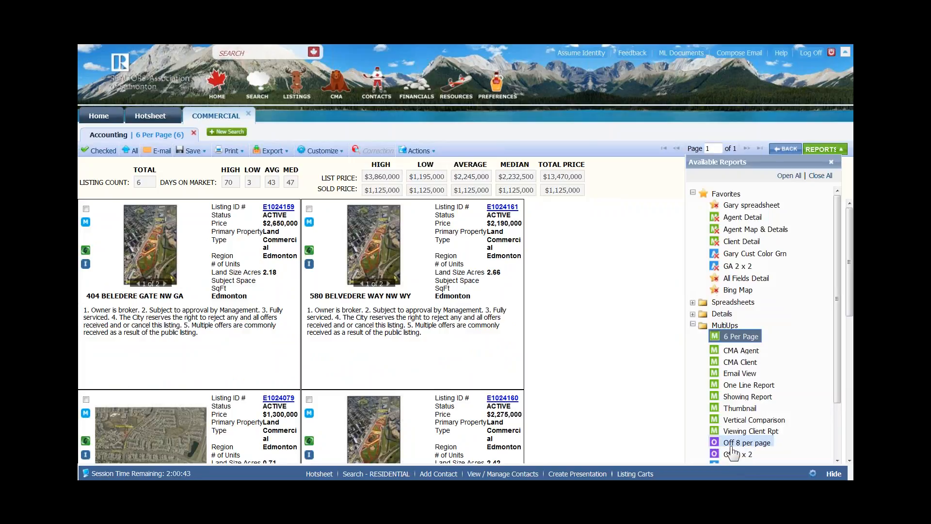
{"action": "left_click", "coordinate": [693, 325]}
{"action": "left_click", "coordinate": [693, 336]}
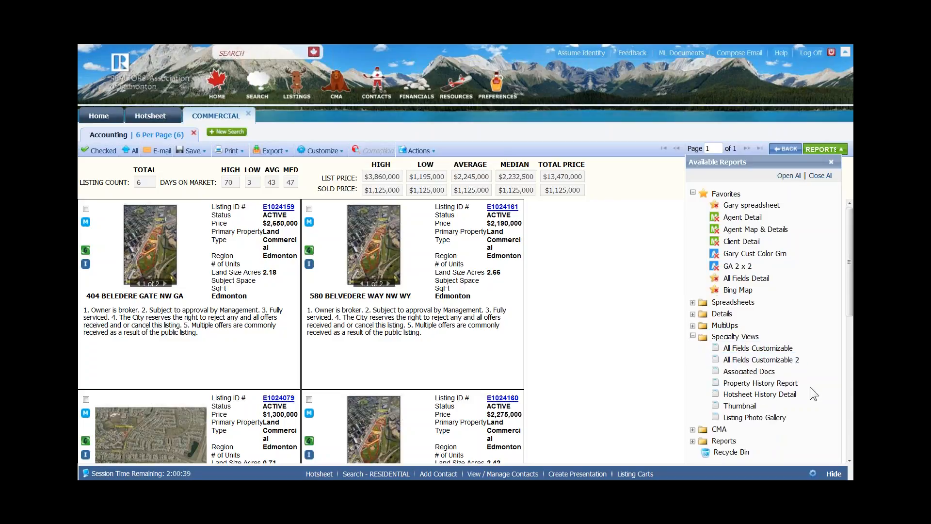
{"action": "left_click", "coordinate": [746, 384]}
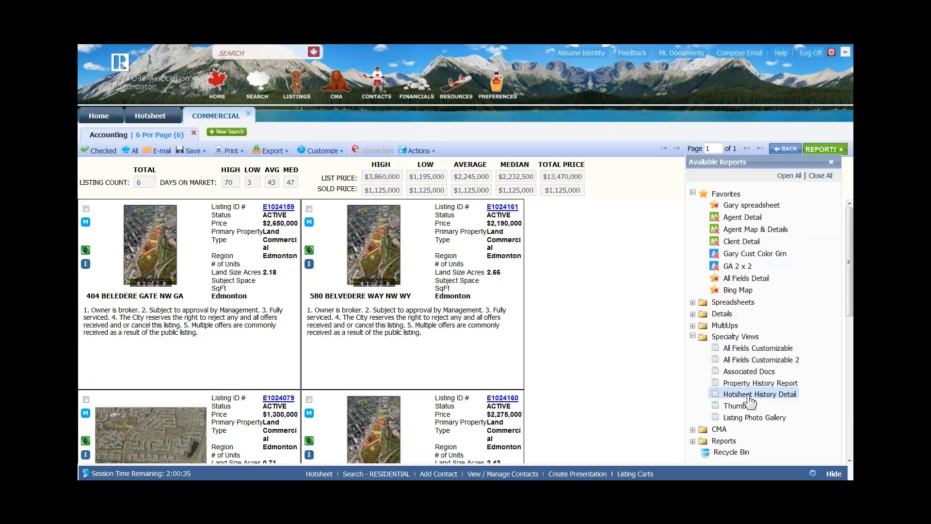
{"action": "left_click", "coordinate": [692, 336]}
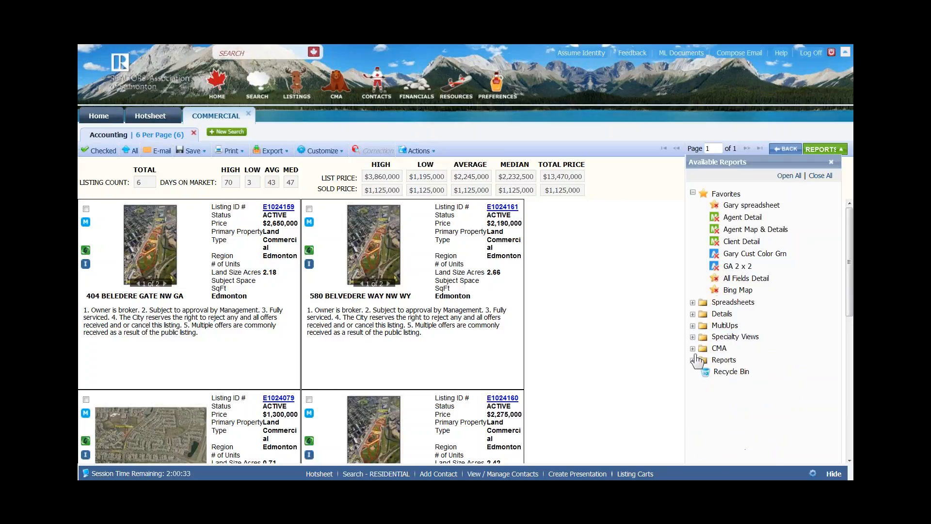
{"action": "left_click", "coordinate": [693, 348]}
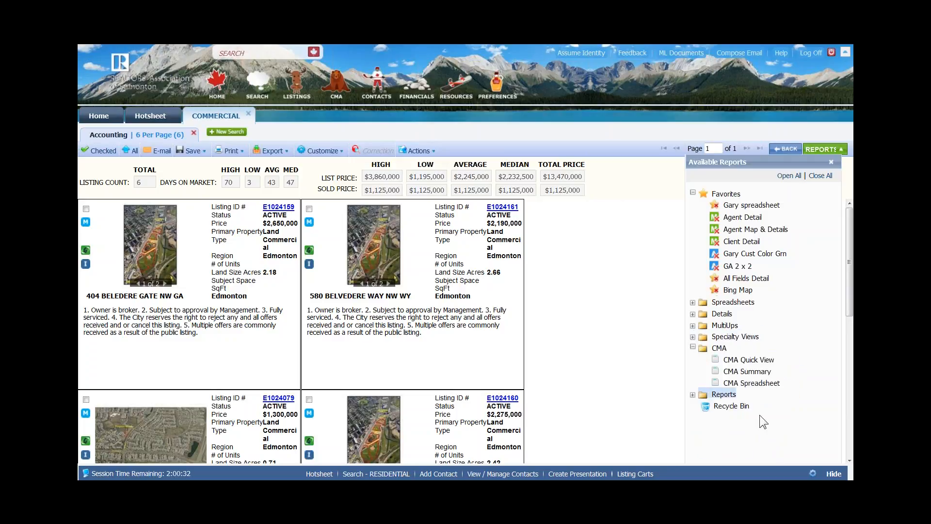
{"action": "left_click", "coordinate": [740, 363]}
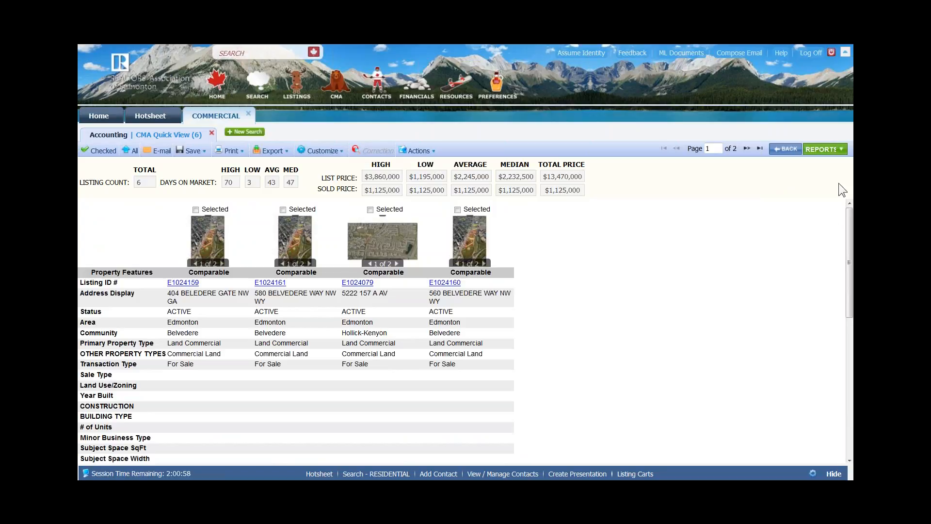
- Show the CMA Summary report and scroll through its statistics and Active and Sold tables
{"action": "left_click", "coordinate": [824, 149]}
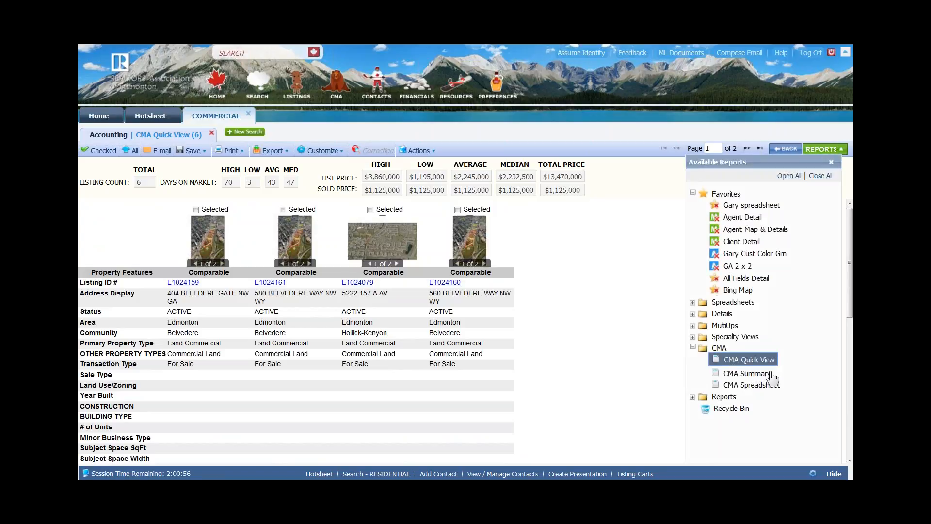
{"action": "left_click", "coordinate": [746, 373]}
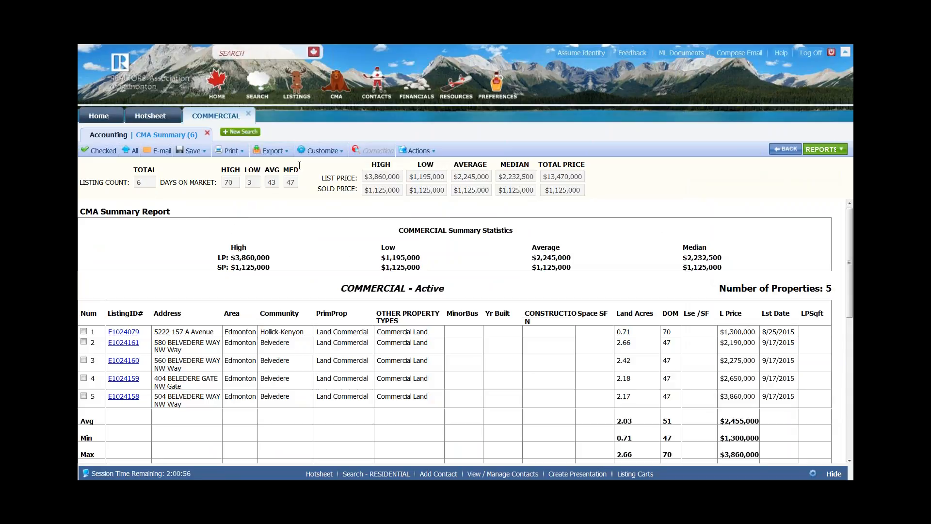
{"action": "scroll", "coordinate": [222, 461], "scroll_direction": "down", "scroll_amount": 1}
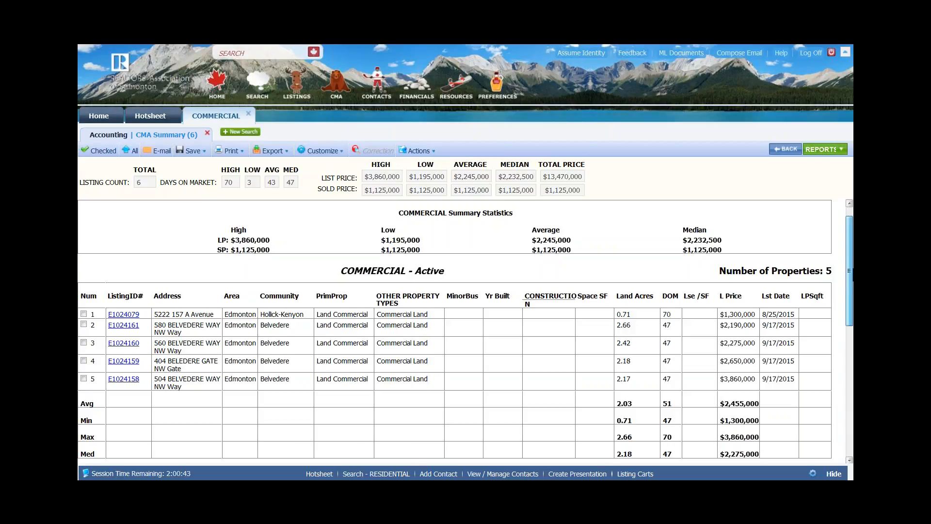
{"action": "scroll", "coordinate": [432, 298], "scroll_direction": "down", "scroll_amount": 3}
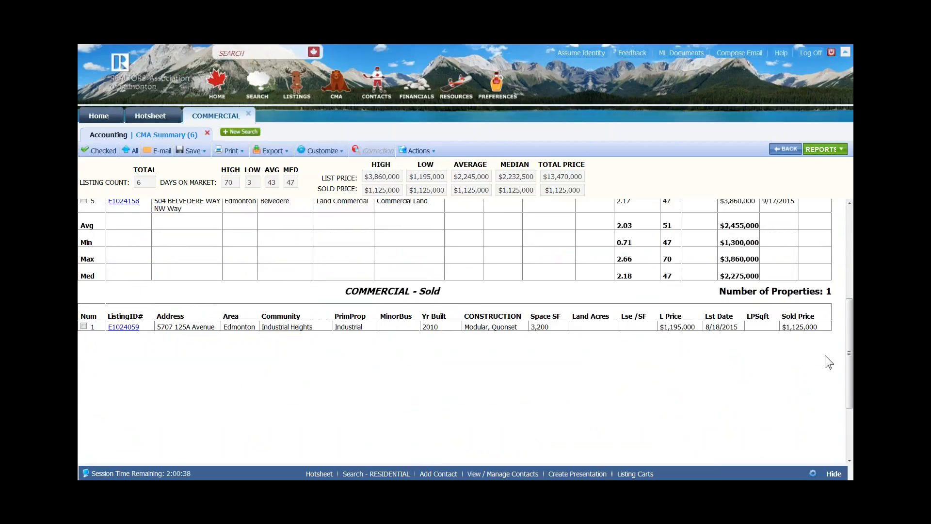
{"action": "left_click_drag", "start_coordinate": [850, 362], "coordinate": [847, 274]}
- Browse the general Reports folder, then return to the Accounting search criteria form
{"action": "left_click", "coordinate": [824, 150]}
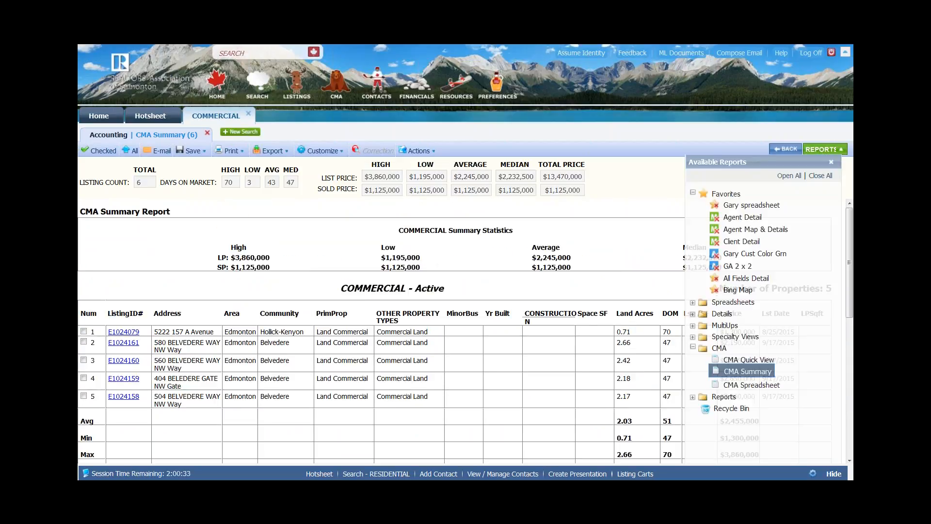
{"action": "left_click", "coordinate": [692, 347]}
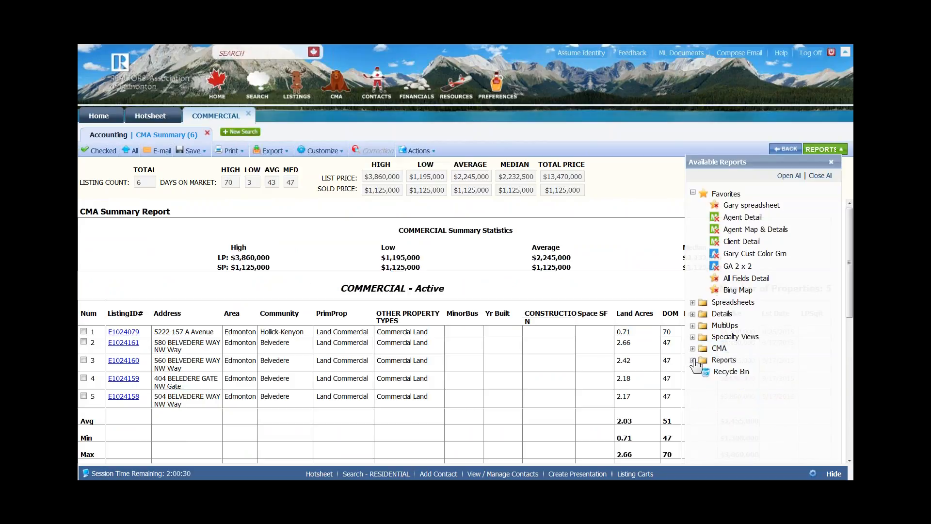
{"action": "left_click", "coordinate": [693, 360]}
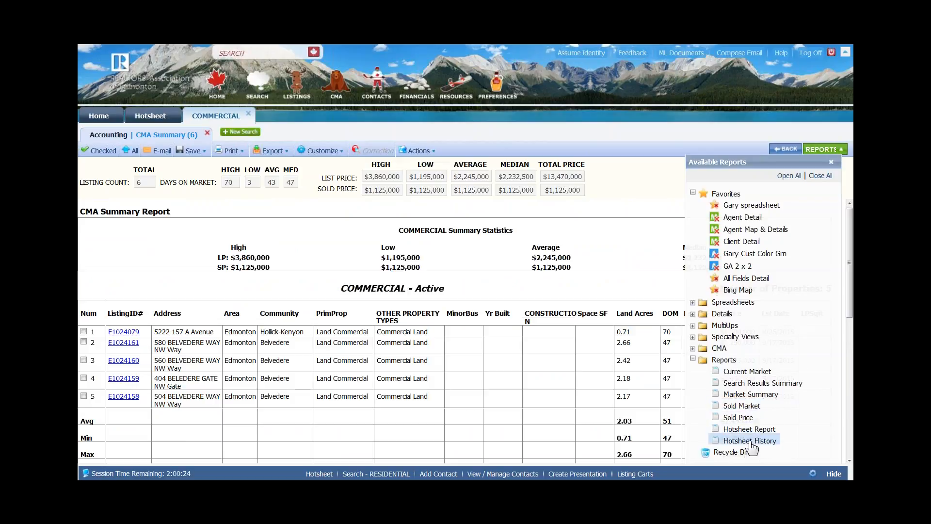
{"action": "left_click", "coordinate": [693, 359]}
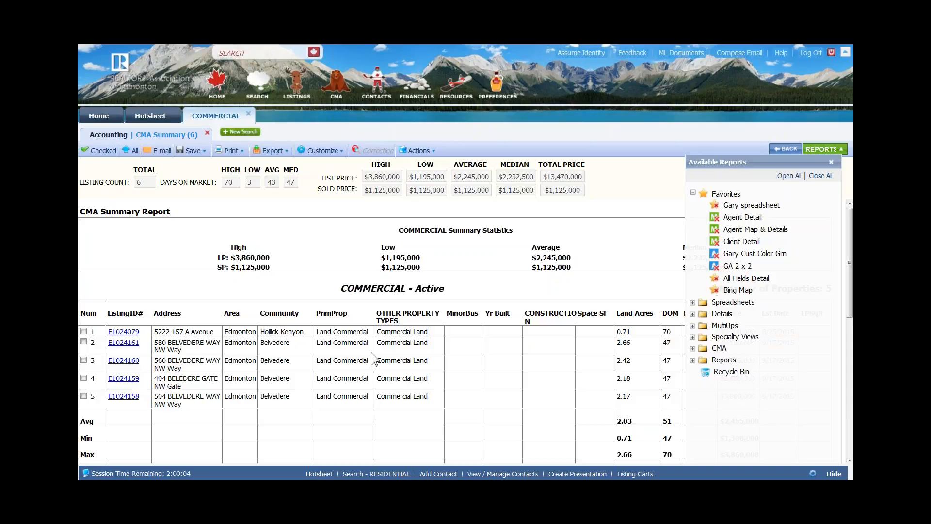
{"action": "left_click", "coordinate": [104, 138]}
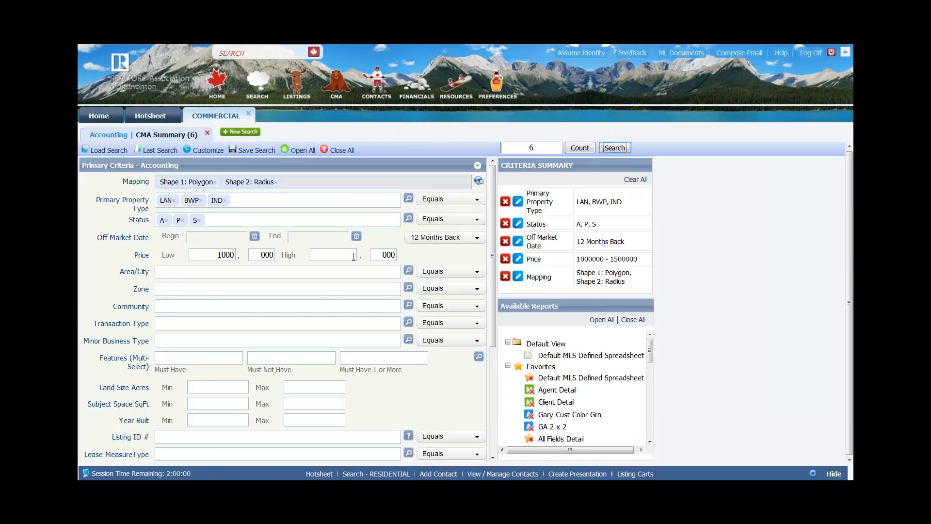